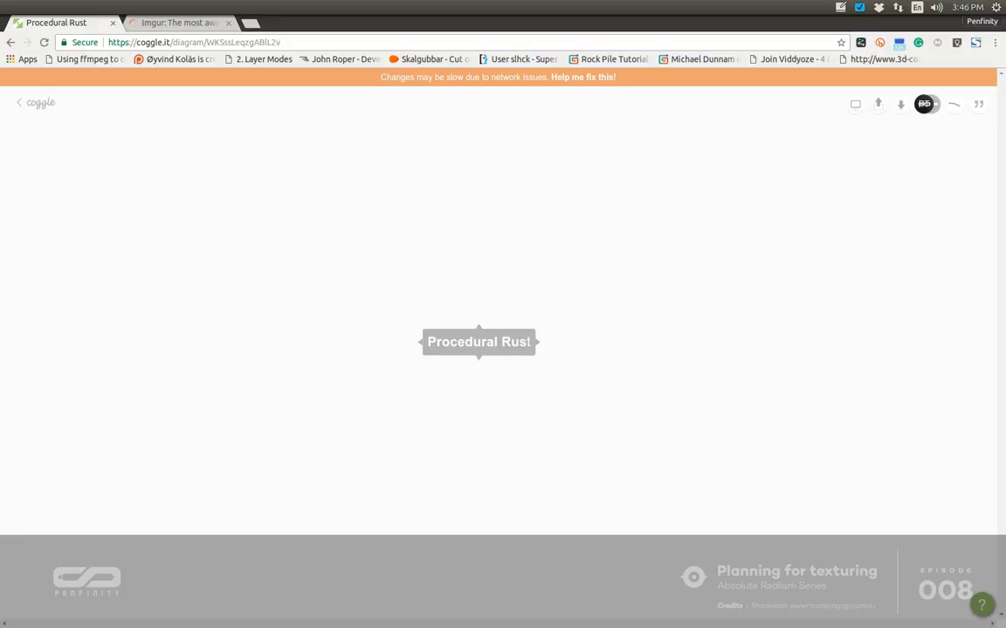
Switch to Blender and change the Node Editor area to a UV/Image Editor.
key("alt+Tab")
key("alt+Tab")
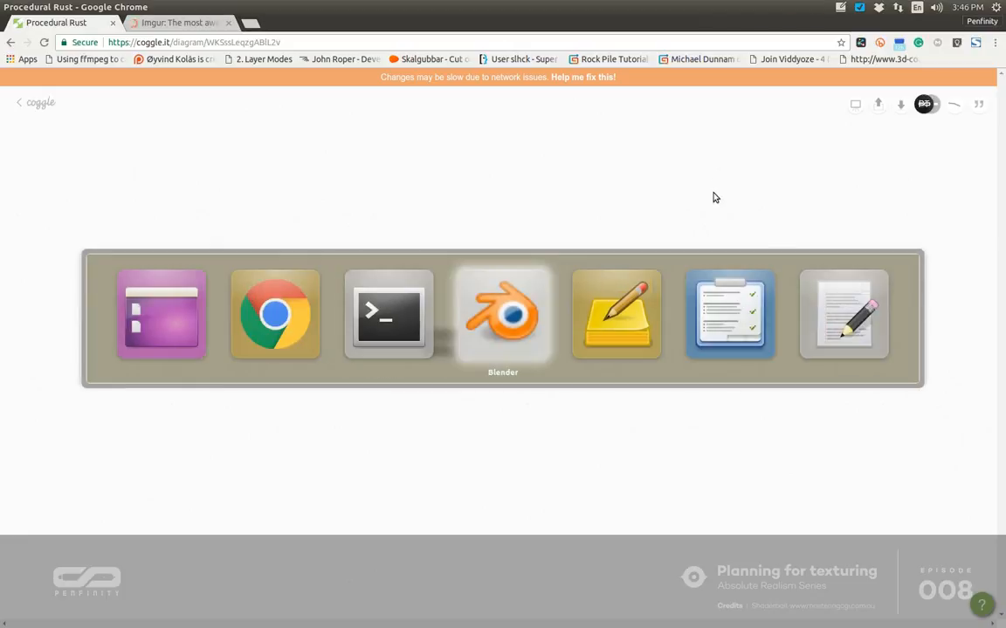
left_click(14, 403)
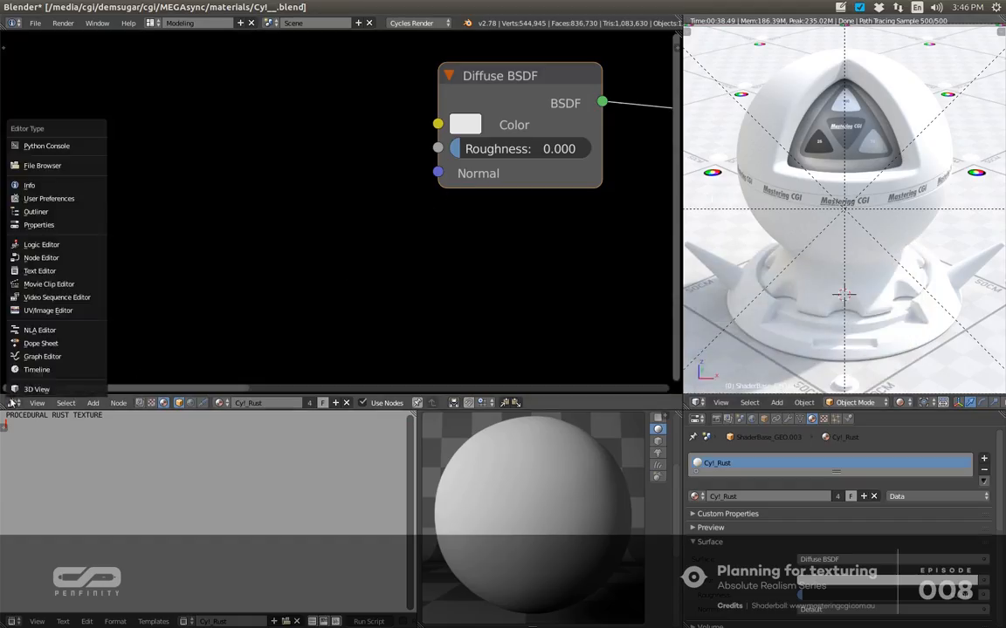
left_click(41, 316)
Examine the rust photo, the colour and grey maps beside it, and the bump maps below in Rust_6.jpg.
scroll(263, 246, "down", 8)
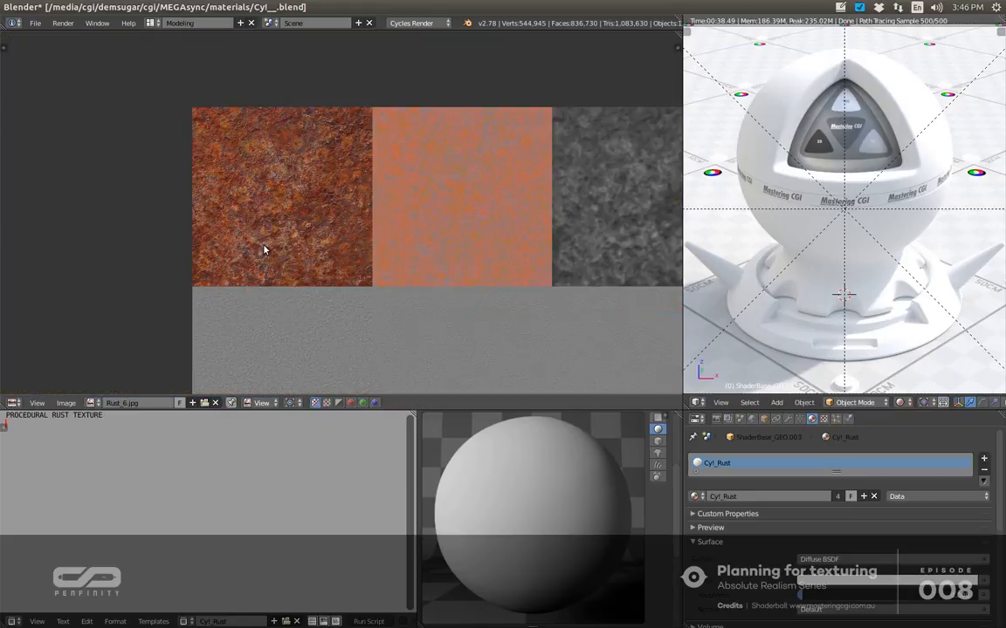
left_click_drag(478, 273, 372, 173)
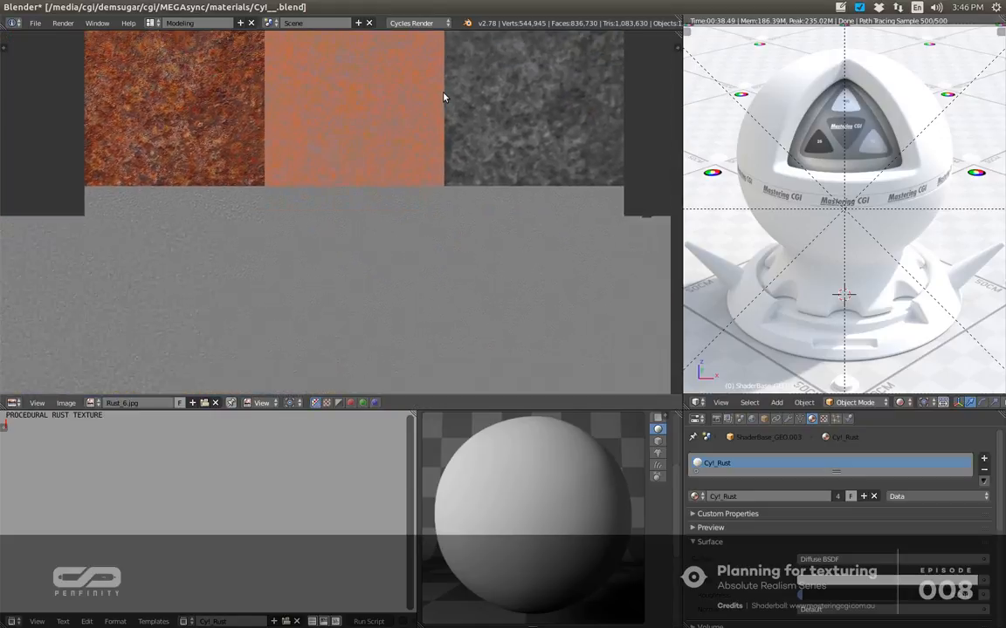
scroll(431, 109, "up", 2)
scroll(374, 321, "down", 1)
left_click_drag(374, 321, 395, 208)
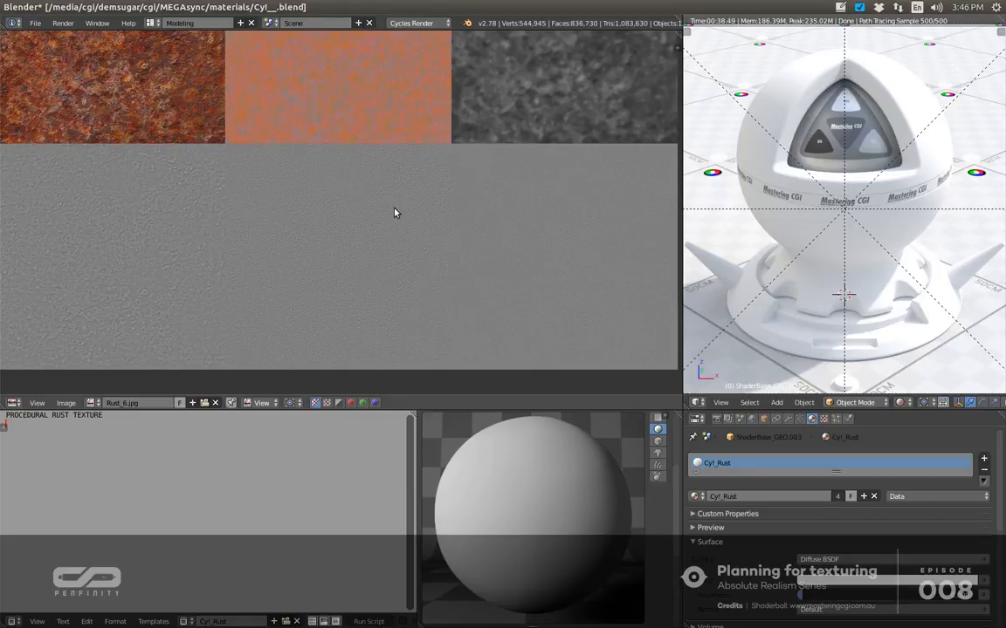
left_click_drag(353, 140, 377, 189)
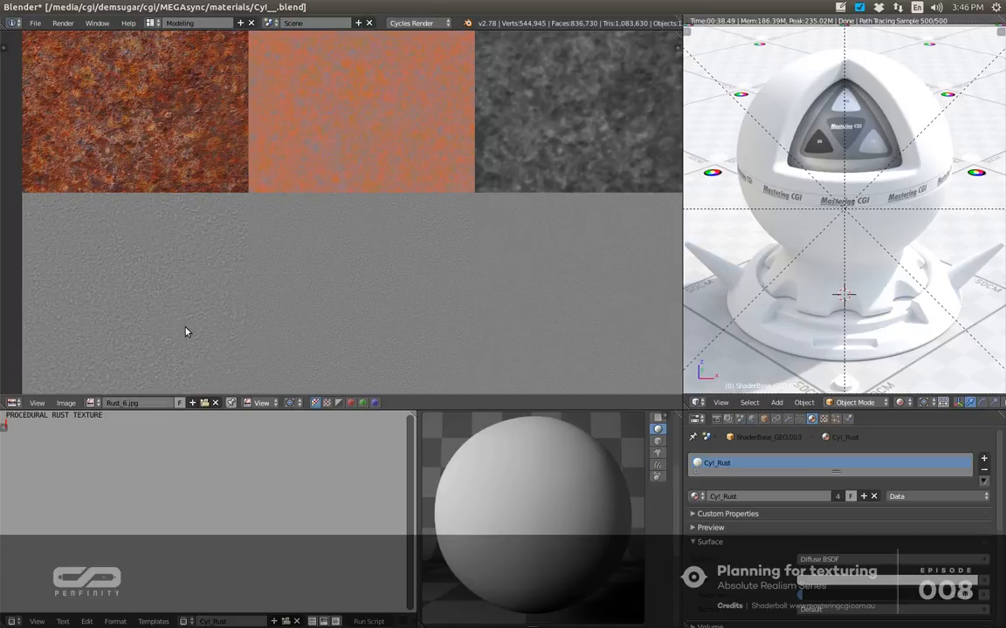
scroll(185, 331, "up", 1)
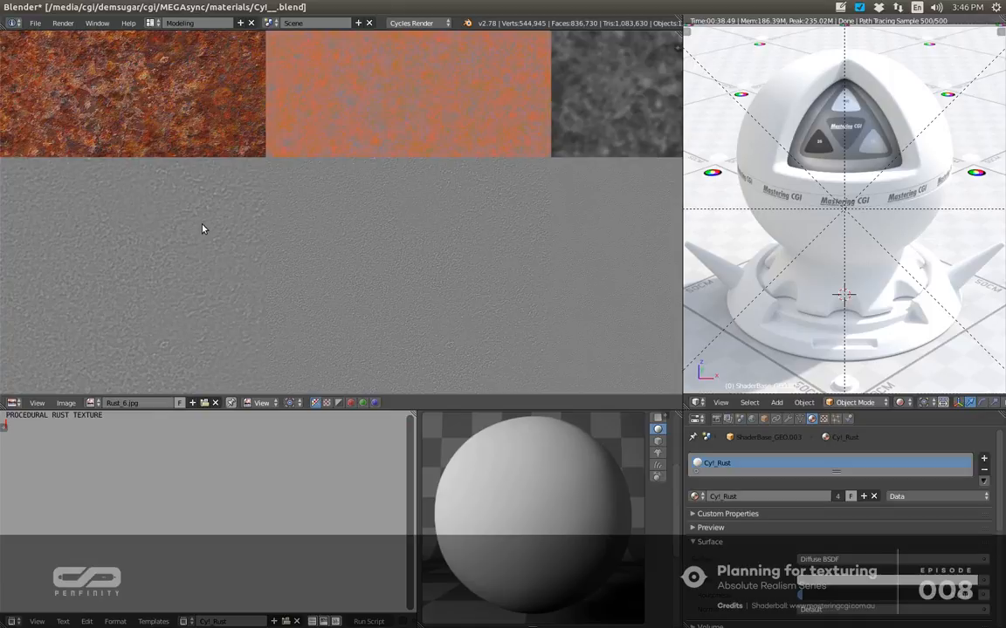
scroll(211, 218, "down", 3)
scroll(256, 113, "up", 1)
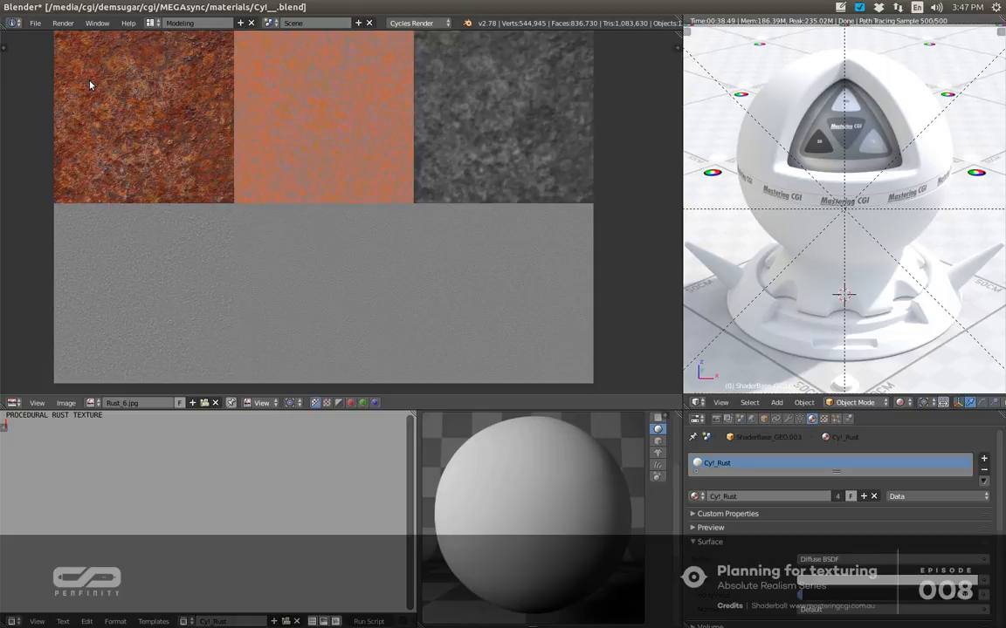
scroll(77, 278, "up", 2)
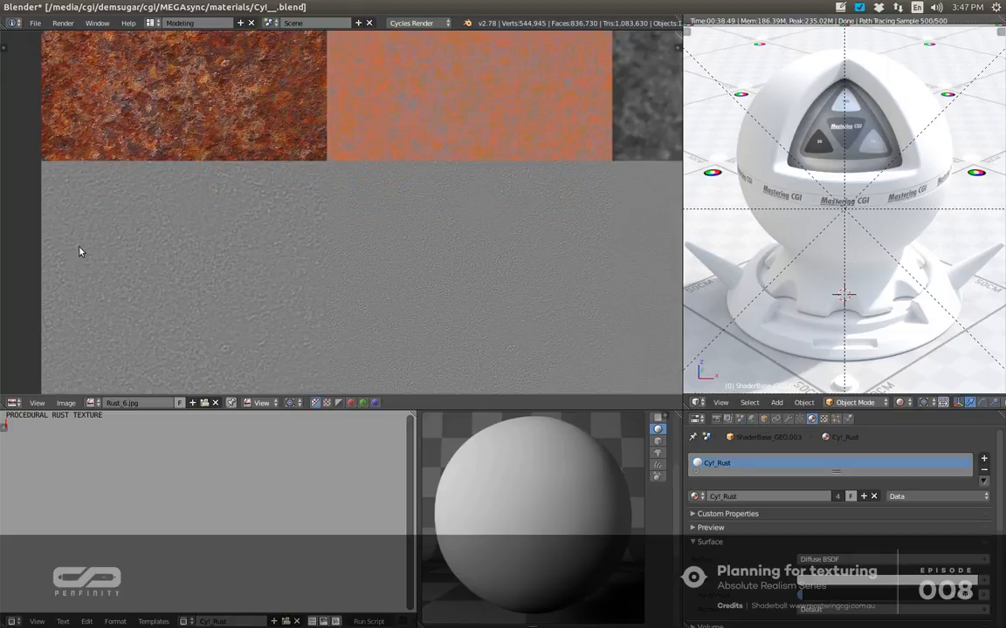
scroll(86, 223, "down", 2)
left_click_drag(170, 175, 209, 224)
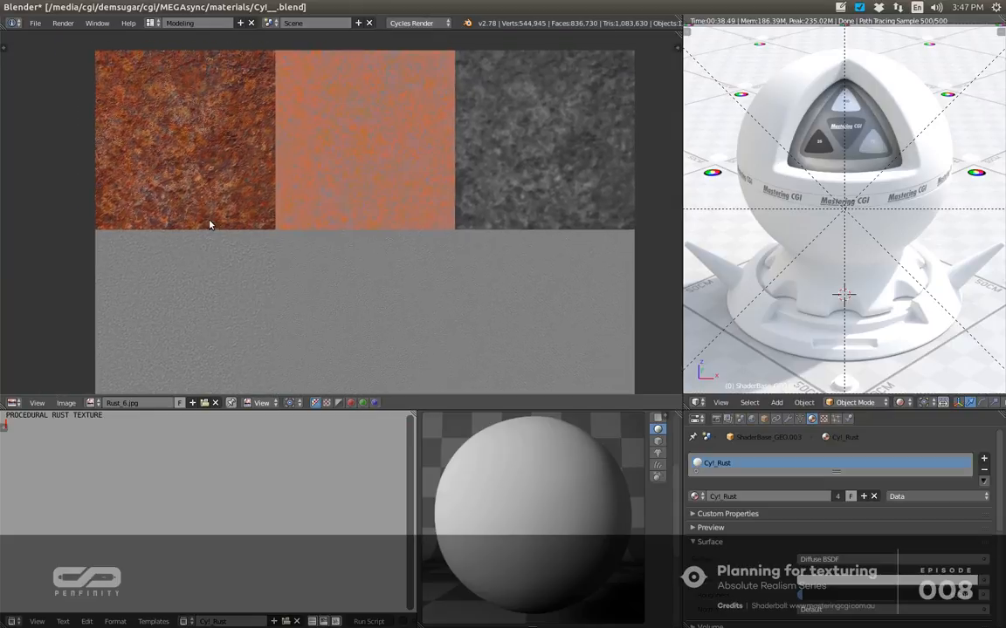
Switch to the Coggle diagram in Chrome and add two blank branches to the Procedural Rust node.
key("alt+Tab")
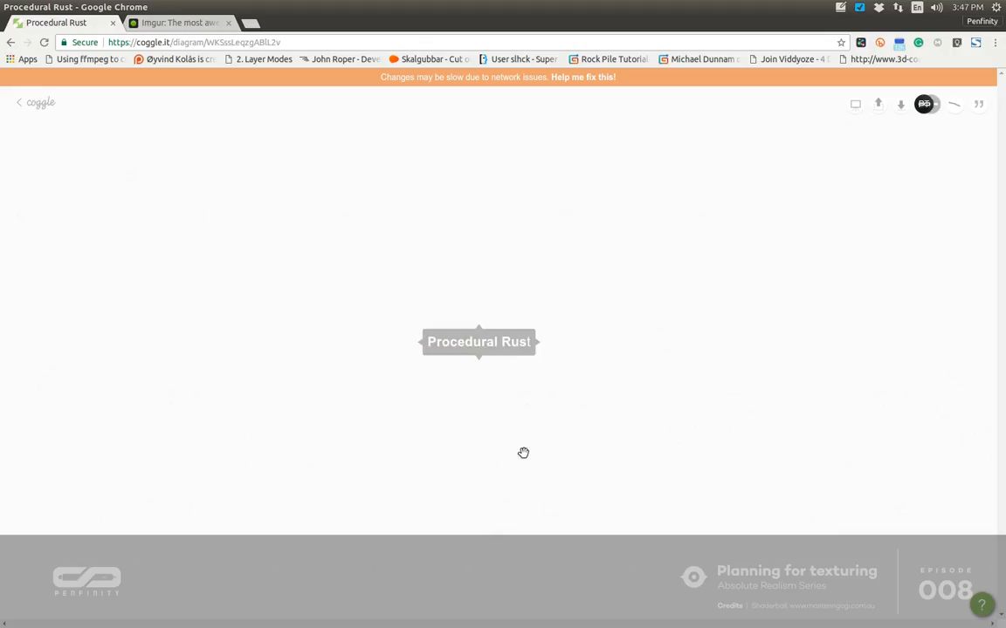
scroll(278, 374, "down", 3)
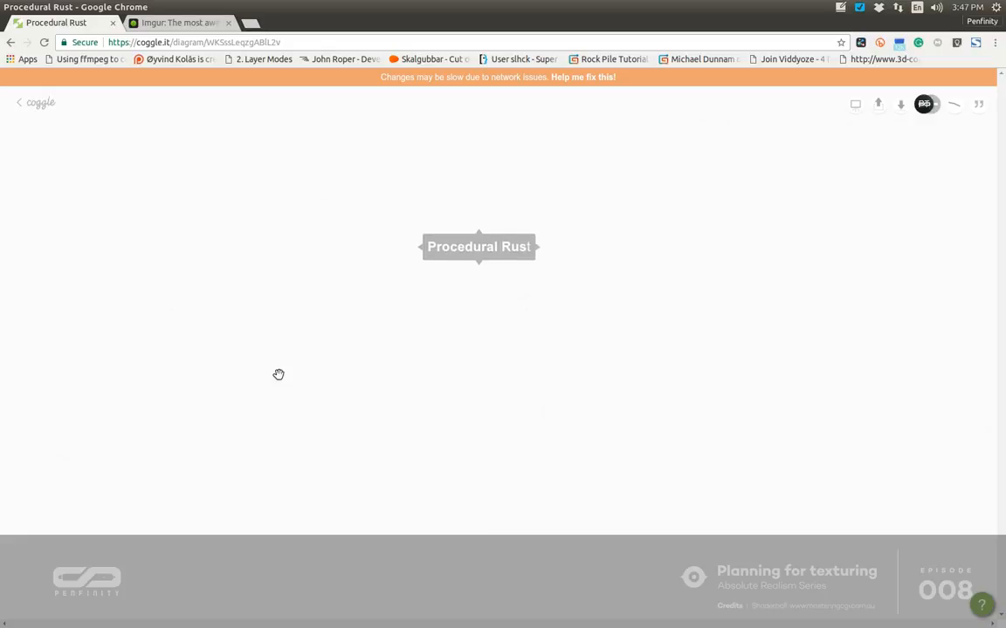
scroll(278, 374, "up", 3)
scroll(279, 404, "right", 1)
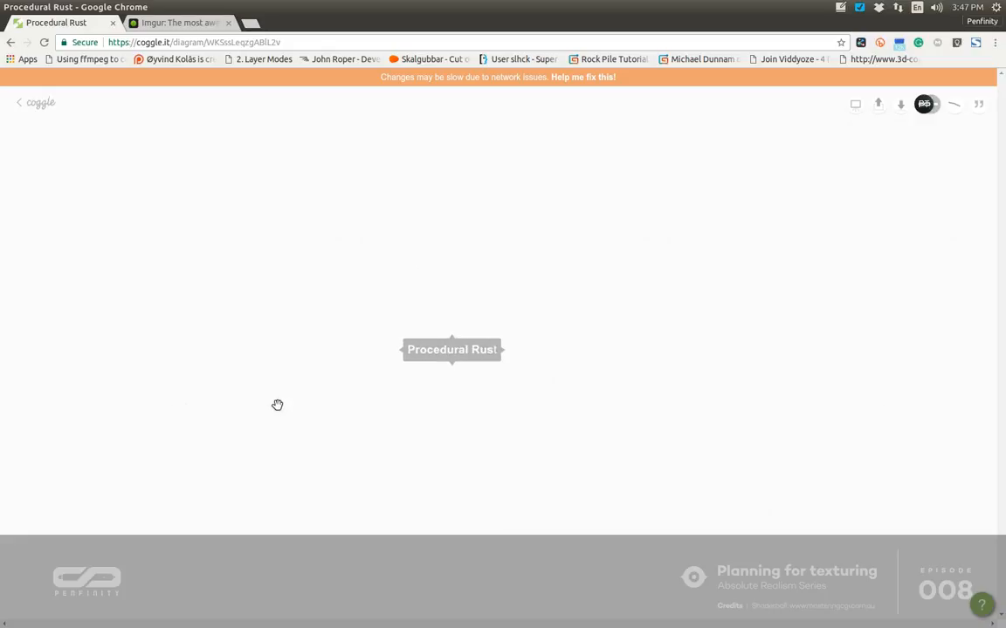
mouse_move(498, 350)
left_click(500, 350)
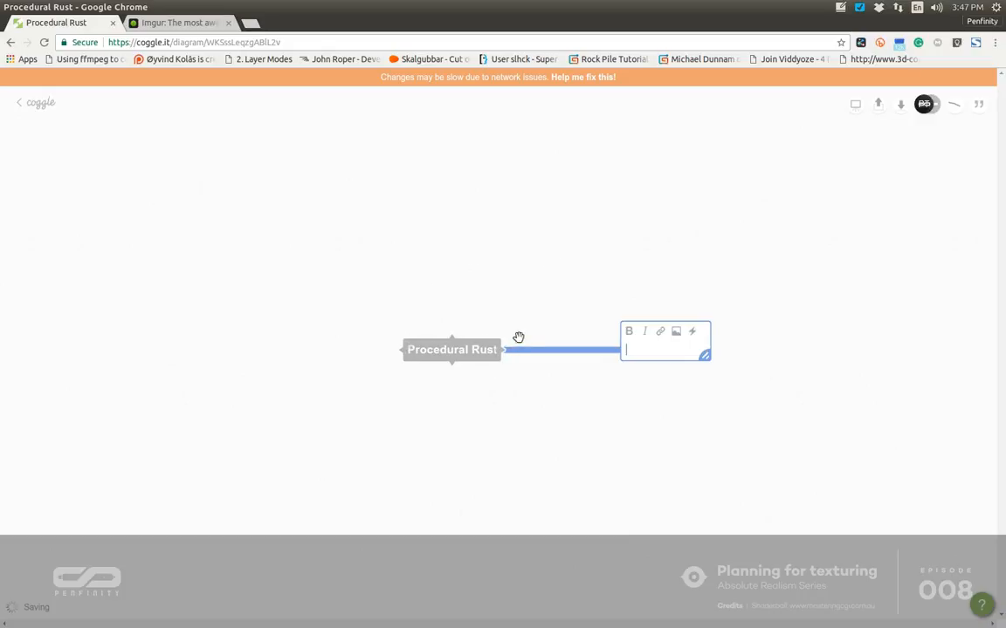
left_click(504, 350)
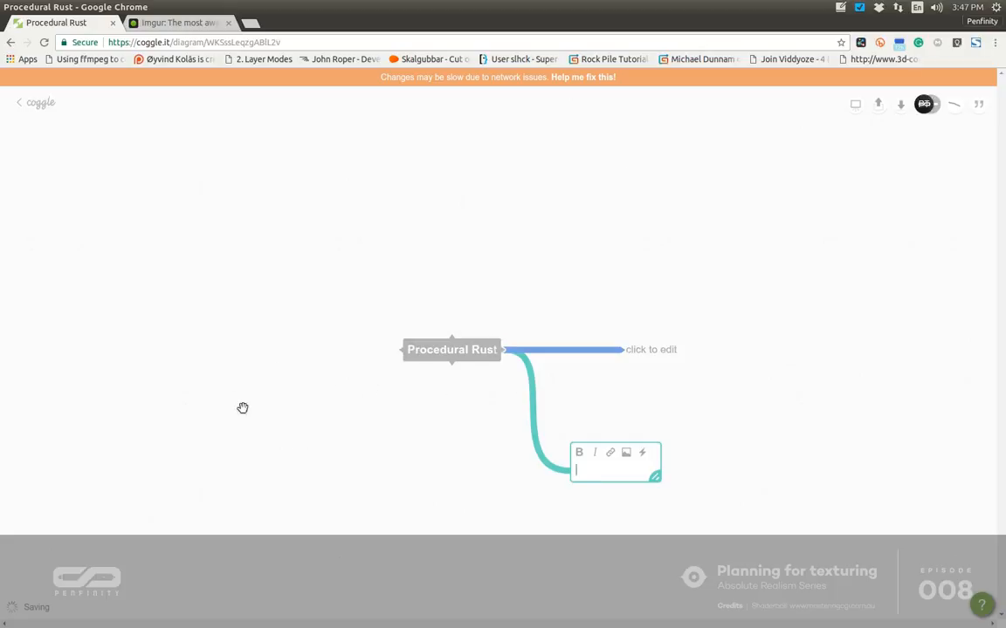
left_click(293, 438)
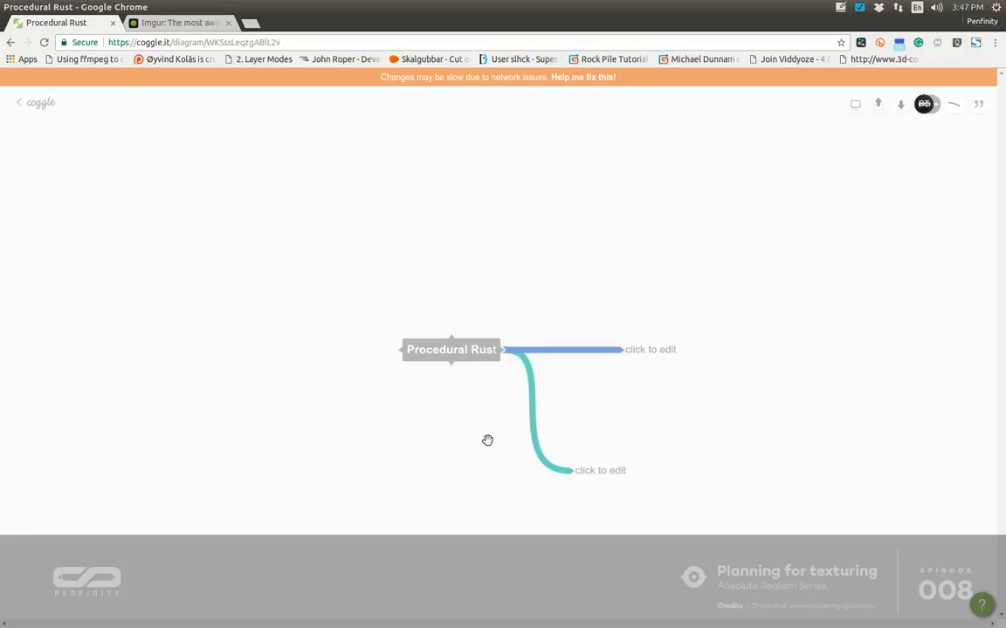
left_click_drag(487, 440, 467, 426)
mouse_move(541, 445)
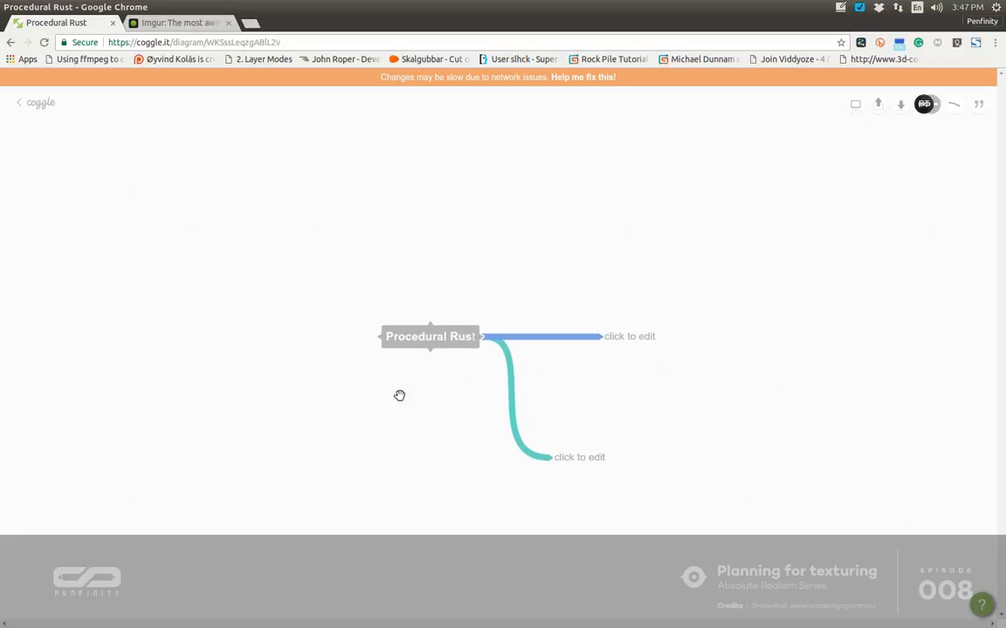
scroll(368, 314, "up", 5)
scroll(371, 316, "down", 4)
Switch to Blender and compare the bump maps with the rust photo in the reference image.
key("alt+Tab")
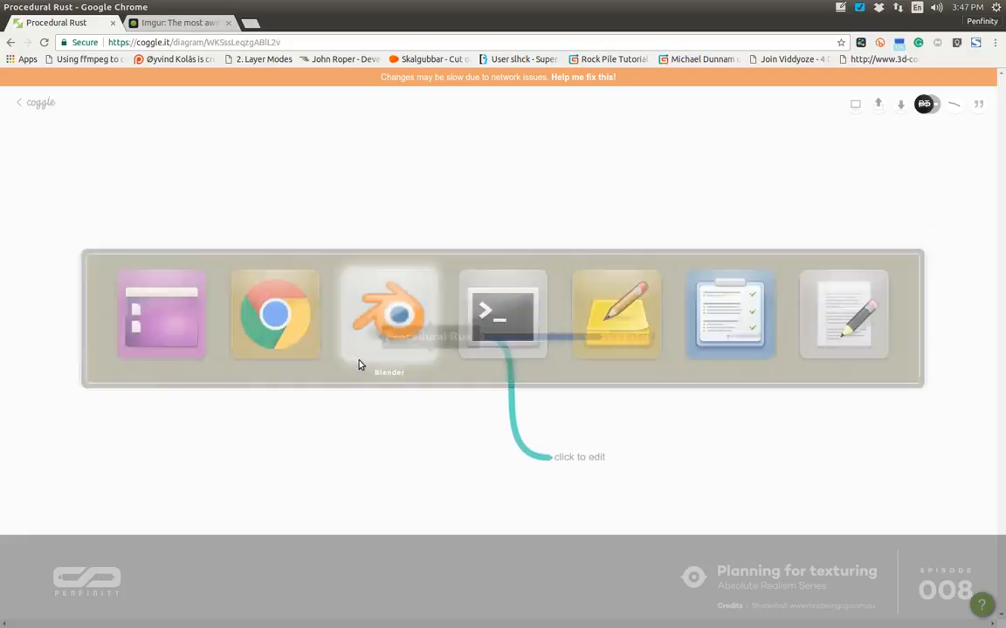
left_click_drag(362, 240, 319, 185)
left_click_drag(321, 247, 298, 182)
scroll(297, 182, "up", 1)
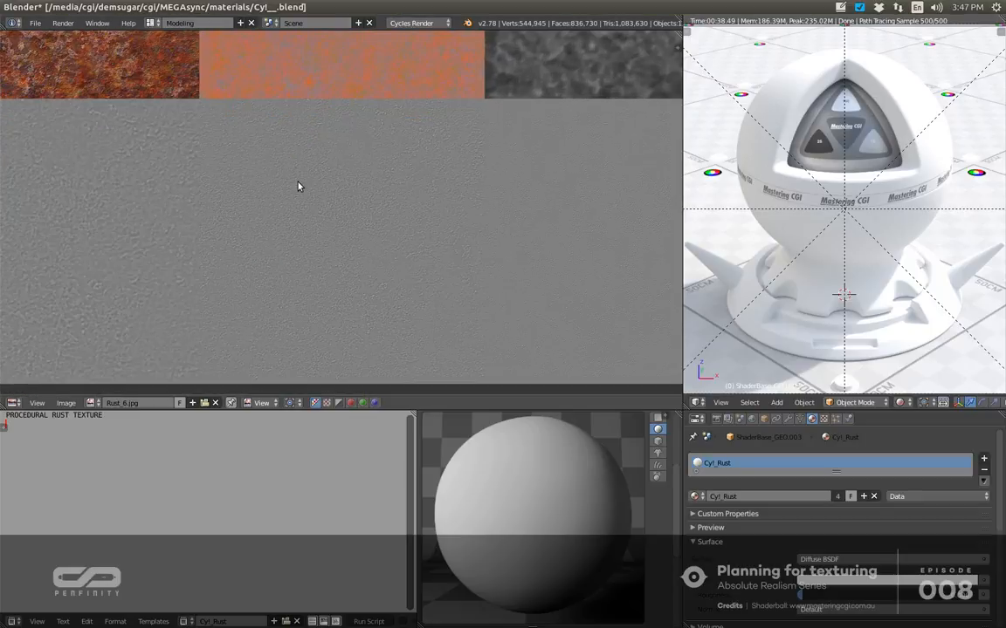
left_click_drag(250, 112, 340, 252)
scroll(270, 169, "up", 2)
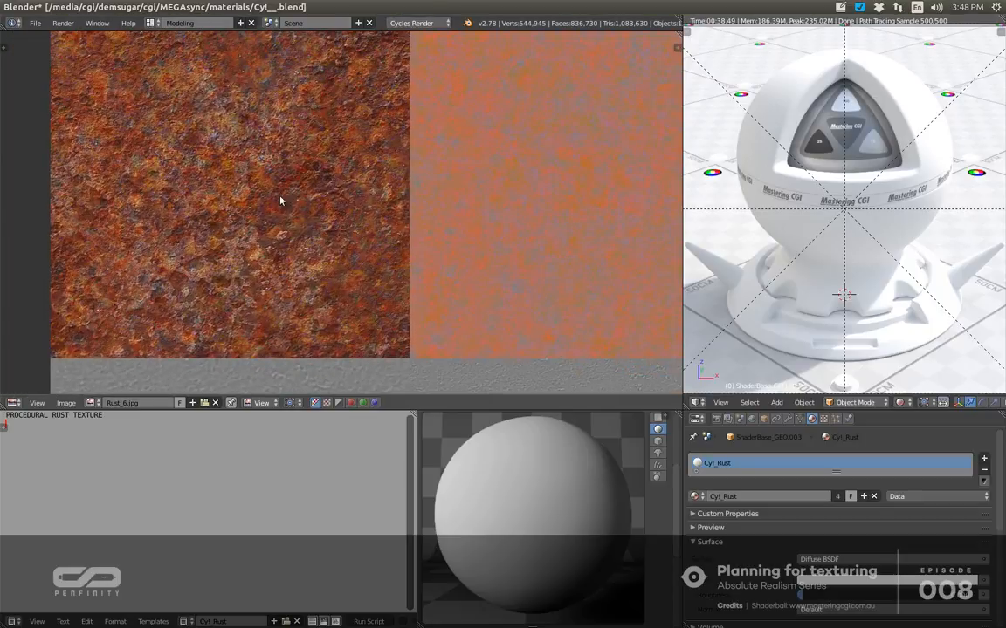
left_click_drag(280, 201, 346, 208)
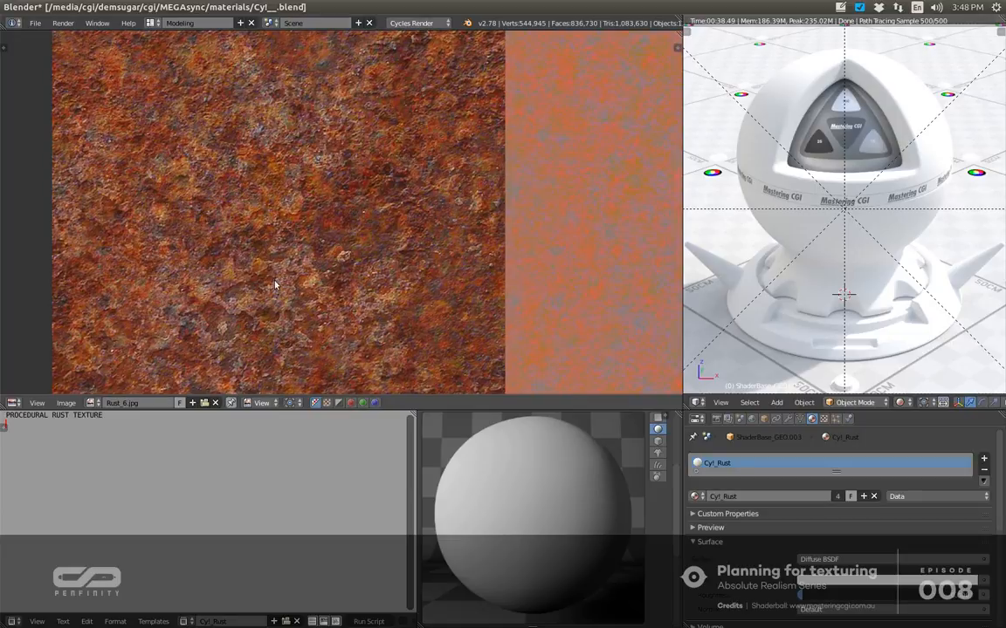
Examine the rust photo's surface grain and colour variation both up close and at full size.
scroll(277, 197, "up", 1)
scroll(277, 196, "down", 1)
scroll(277, 197, "up", 2)
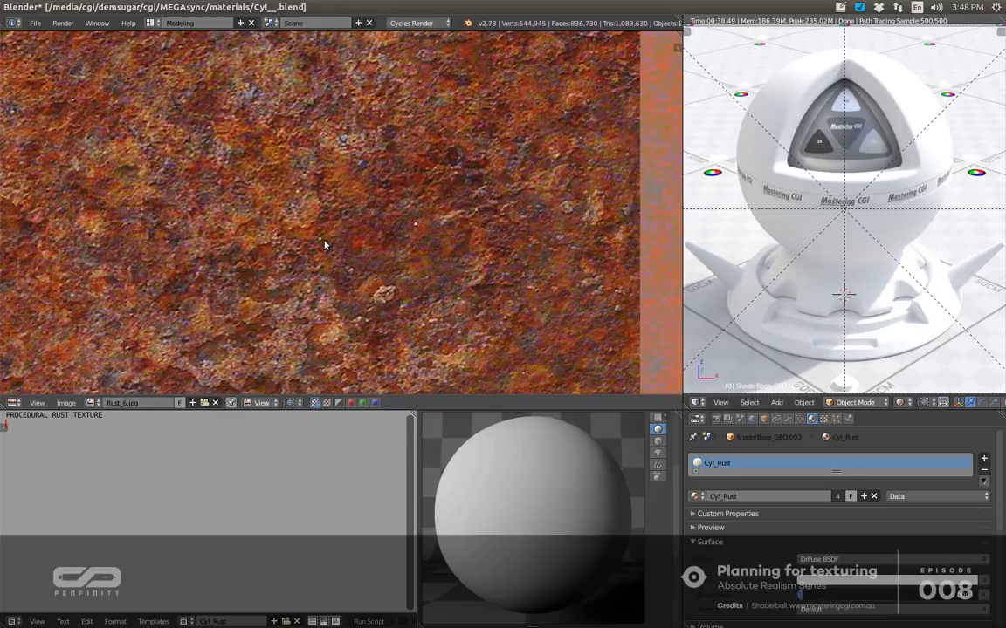
scroll(318, 244, "down", 1)
scroll(318, 244, "up", 1)
left_click_drag(353, 352, 402, 251)
scroll(379, 201, "up", 3)
scroll(356, 215, "down", 2)
scroll(358, 220, "up", 2)
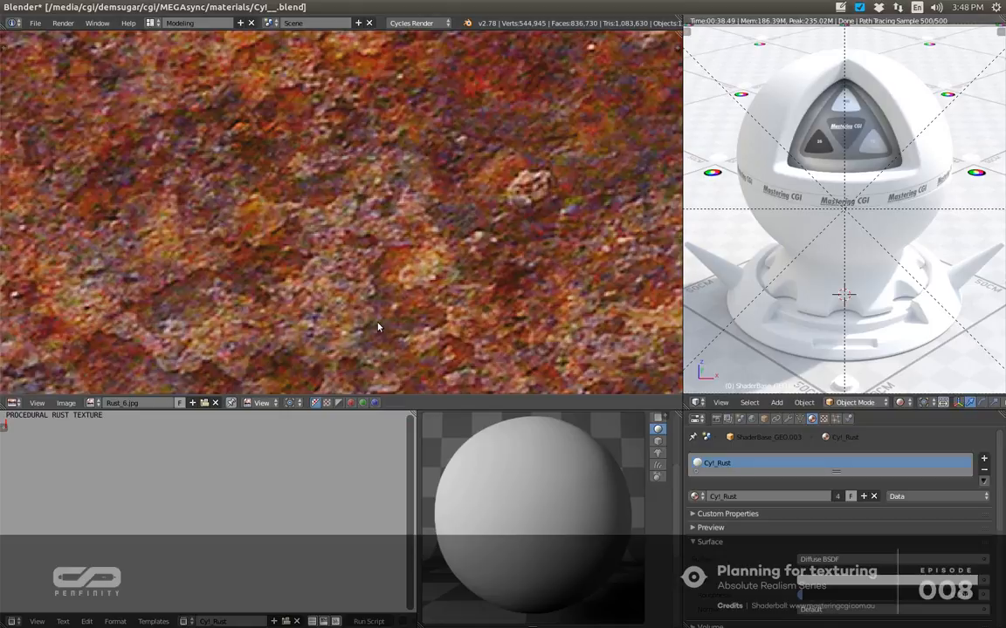
scroll(390, 220, "down", 4)
left_click_drag(390, 220, 378, 232)
scroll(358, 203, "up", 7)
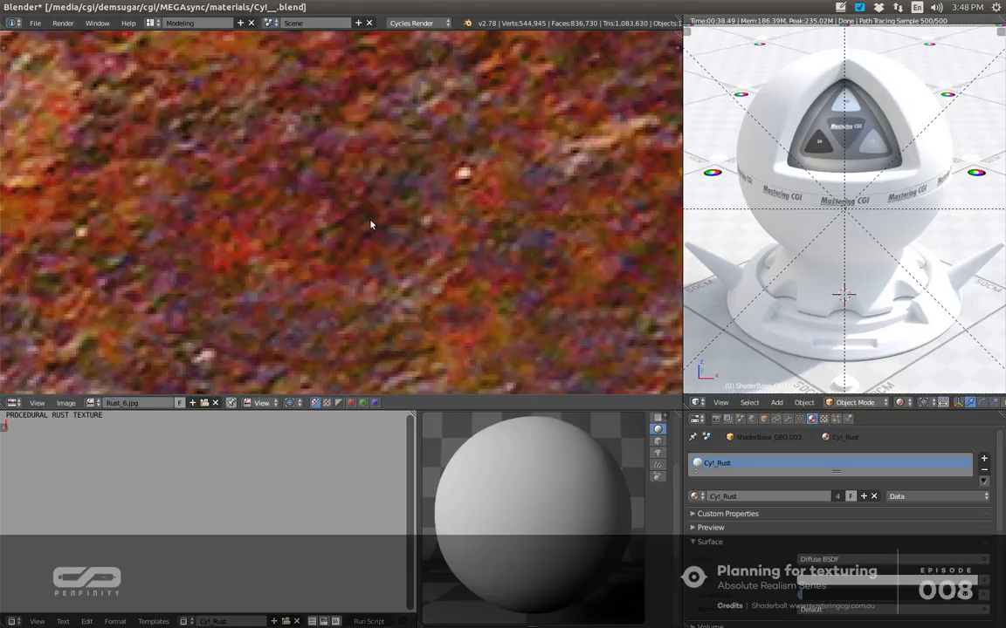
scroll(370, 218, "down", 1)
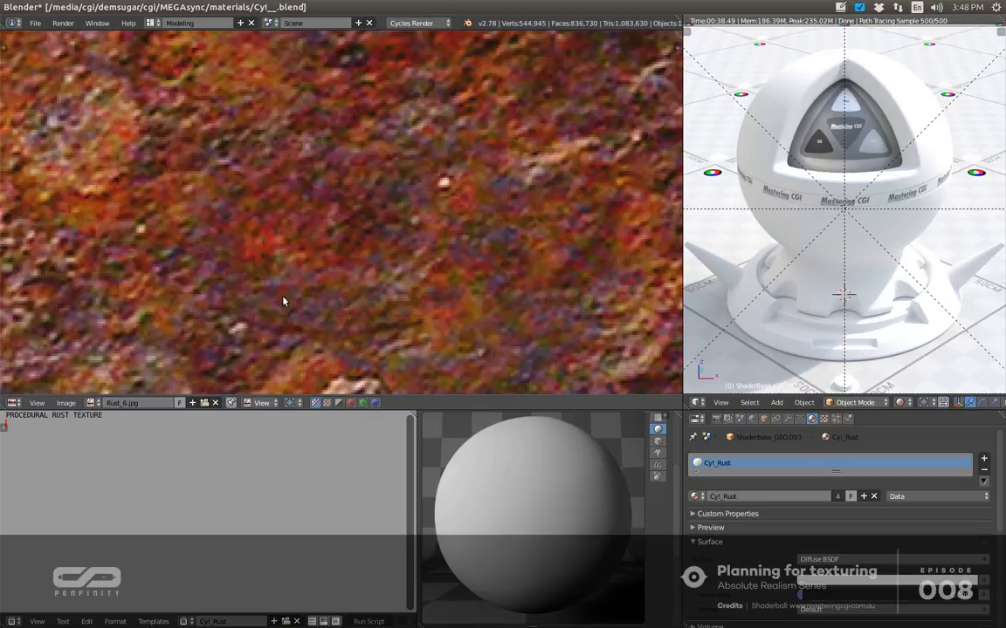
scroll(330, 206, "down", 6)
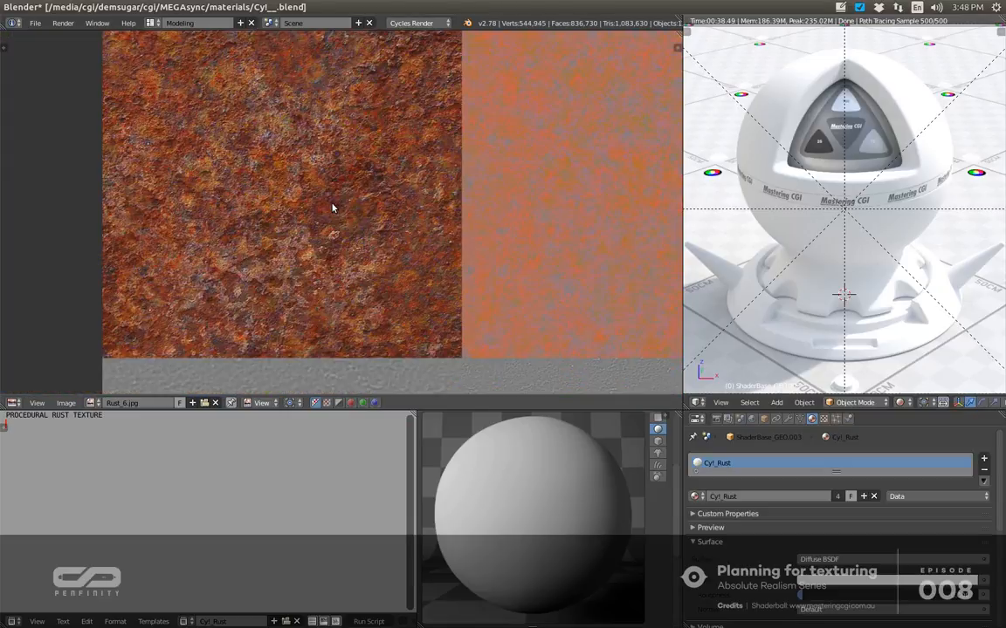
scroll(301, 227, "up", 2)
left_click_drag(301, 227, 472, 207)
scroll(388, 243, "down", 3)
left_click_drag(420, 260, 370, 271)
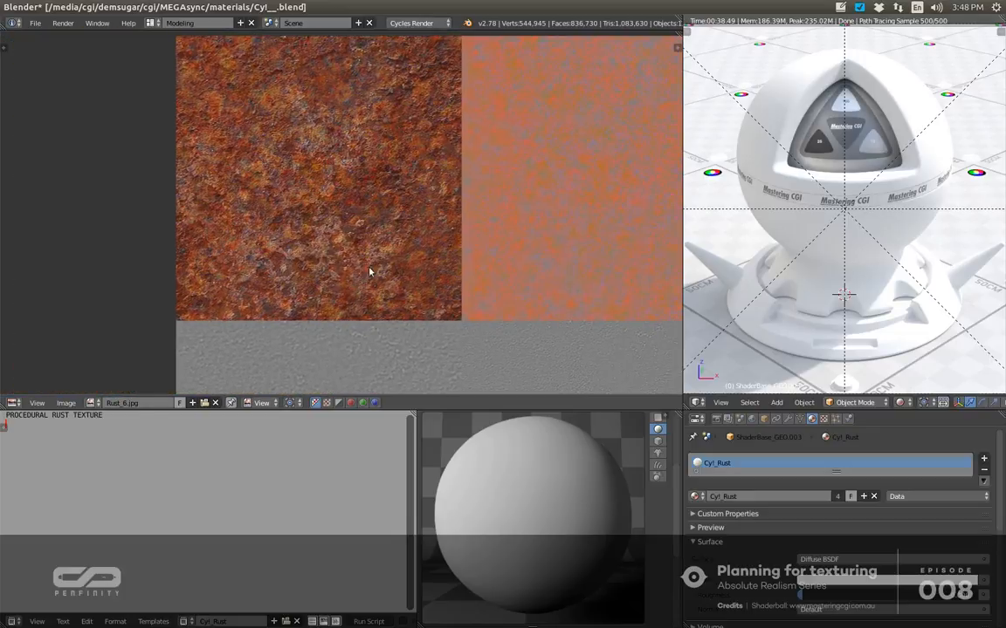
Switch to the Coggle diagram in Chrome and try to remove the lower teal branch.
key("alt+Tab")
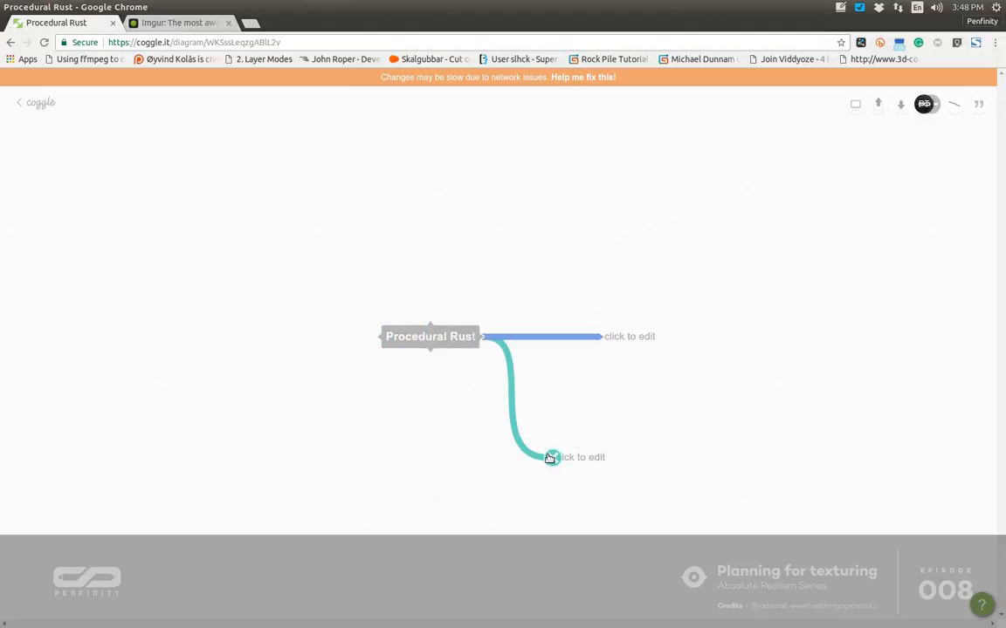
mouse_move(548, 456)
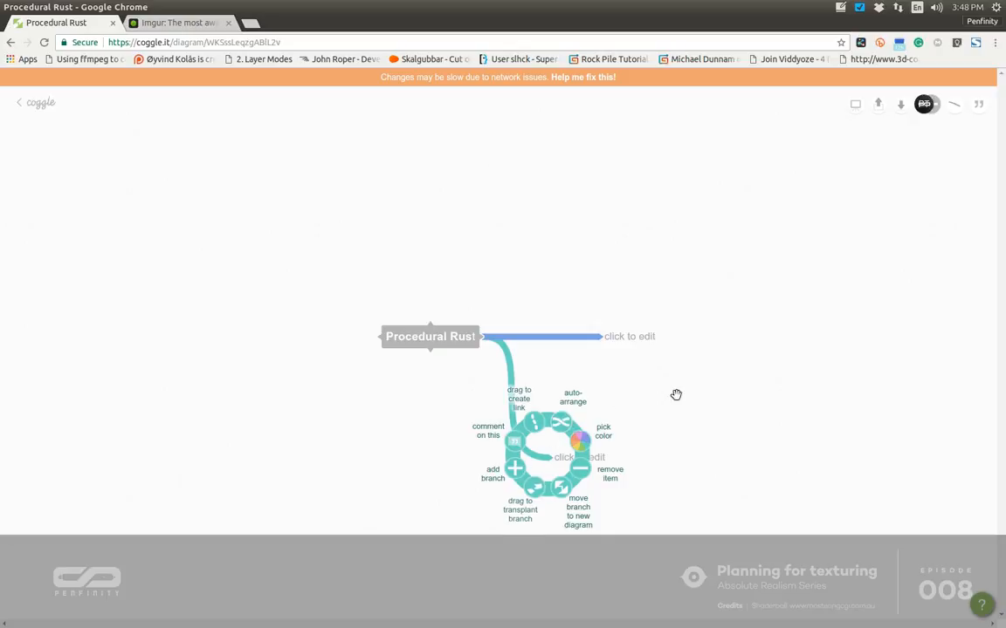
left_click(551, 460)
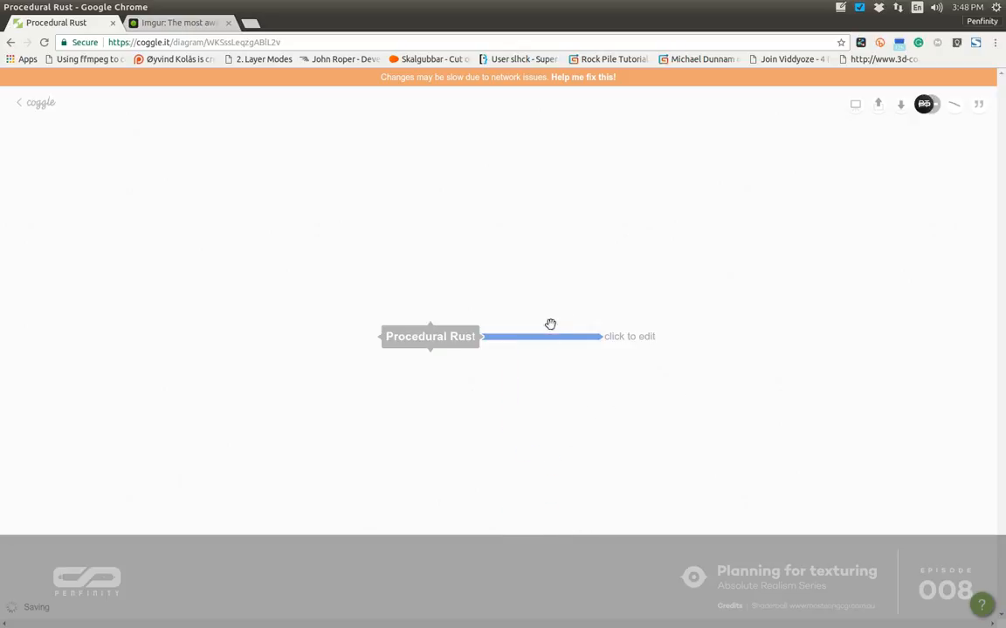
left_click(625, 337)
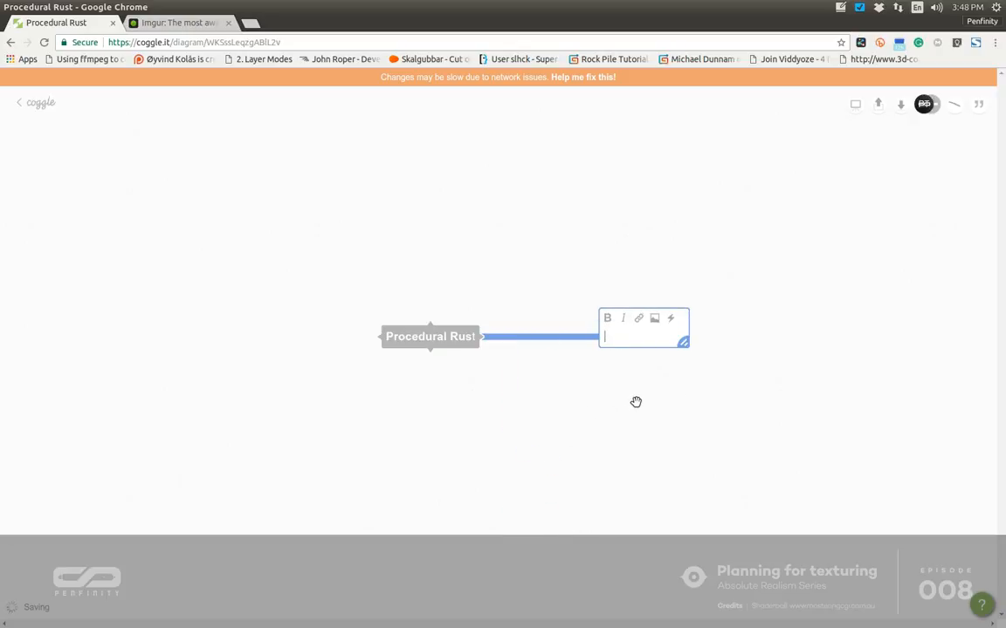
type("@ text")
type("u")
key("BackSpace")
key("BackSpace")
key("BackSpace")
key("BackSpace")
key("BackSpace")
key("BackSpace")
key("BackSpace")
key("BackSpace")
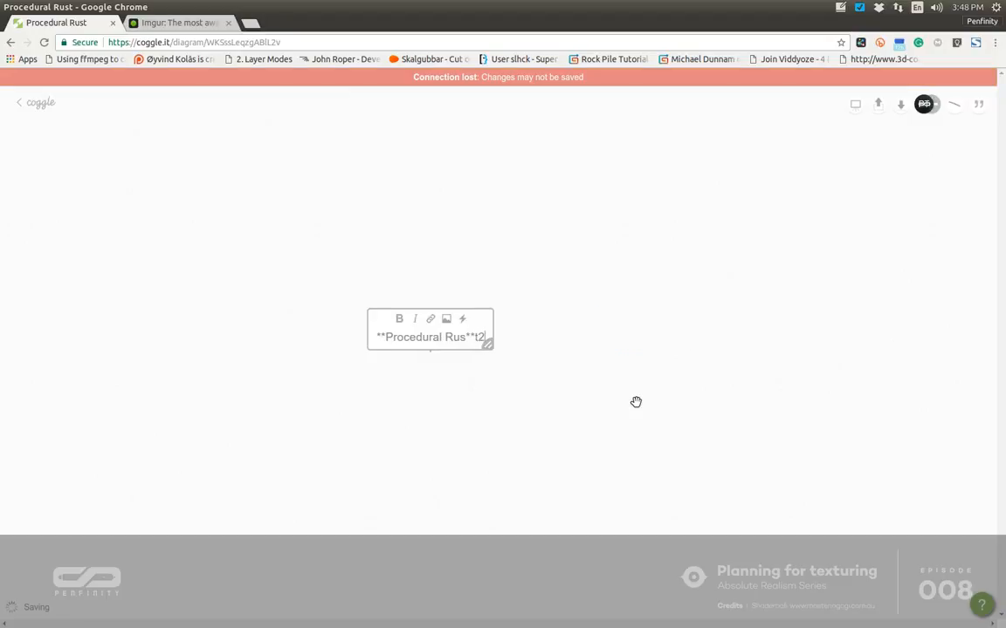
Clear the stray "t2 texture" text from the central node's label, leaving it as "Procedural Rus".
type("texture")
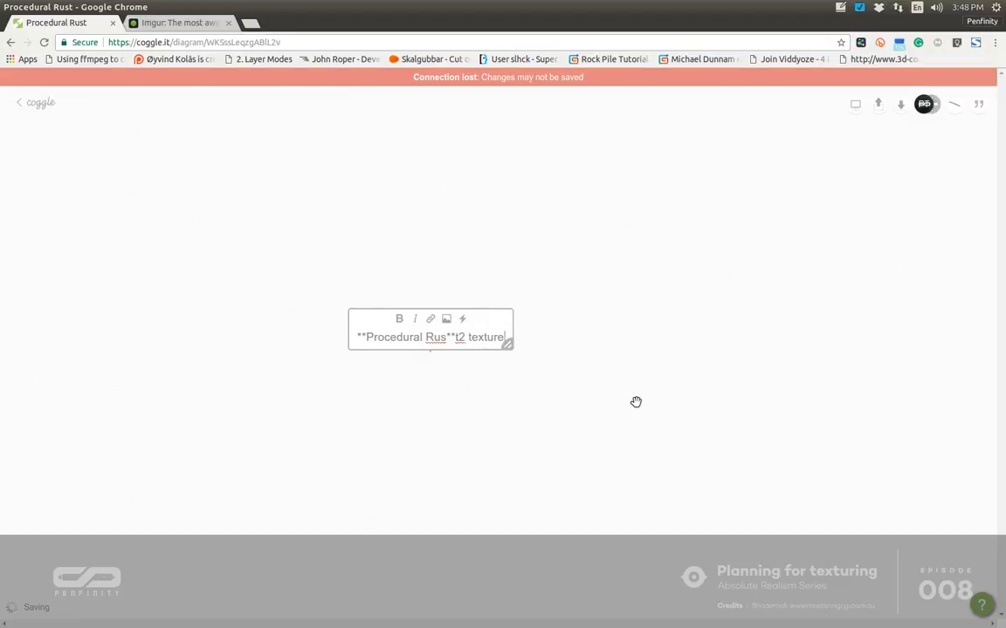
left_click(611, 479)
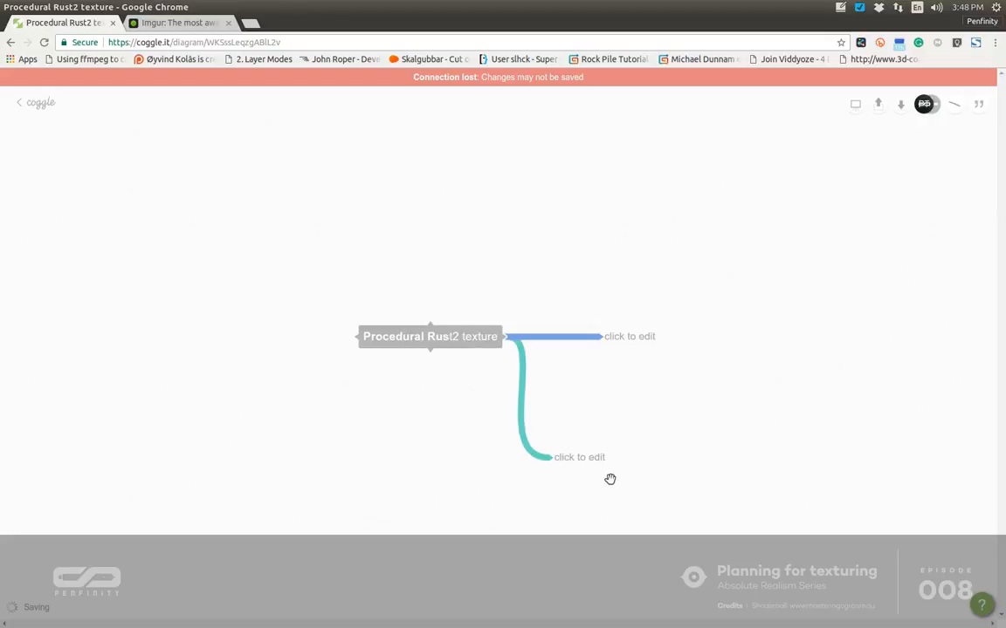
left_click(484, 343)
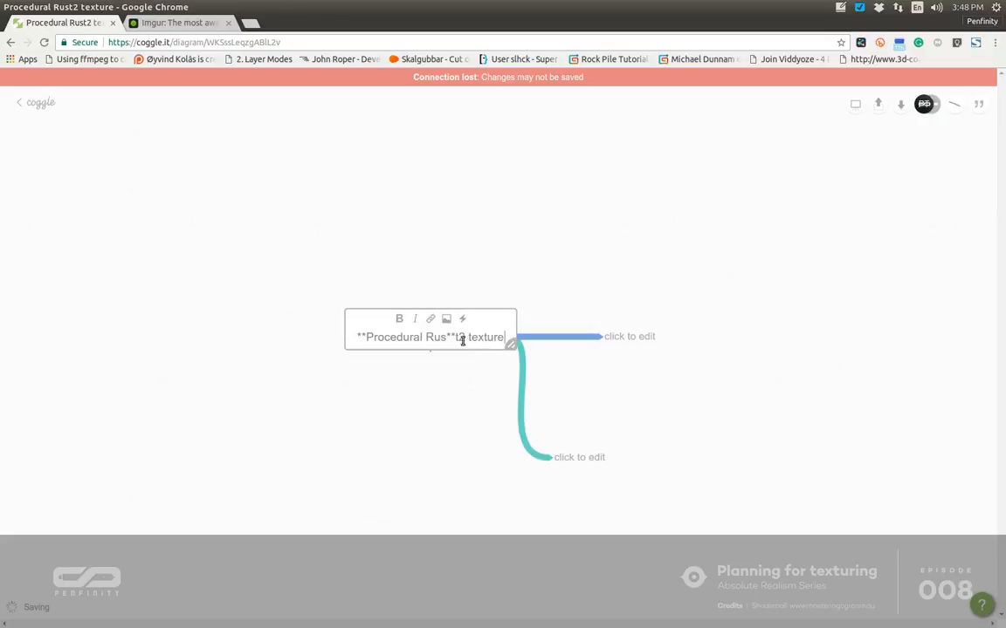
left_click_drag(459, 341, 537, 348)
key("BackSpace")
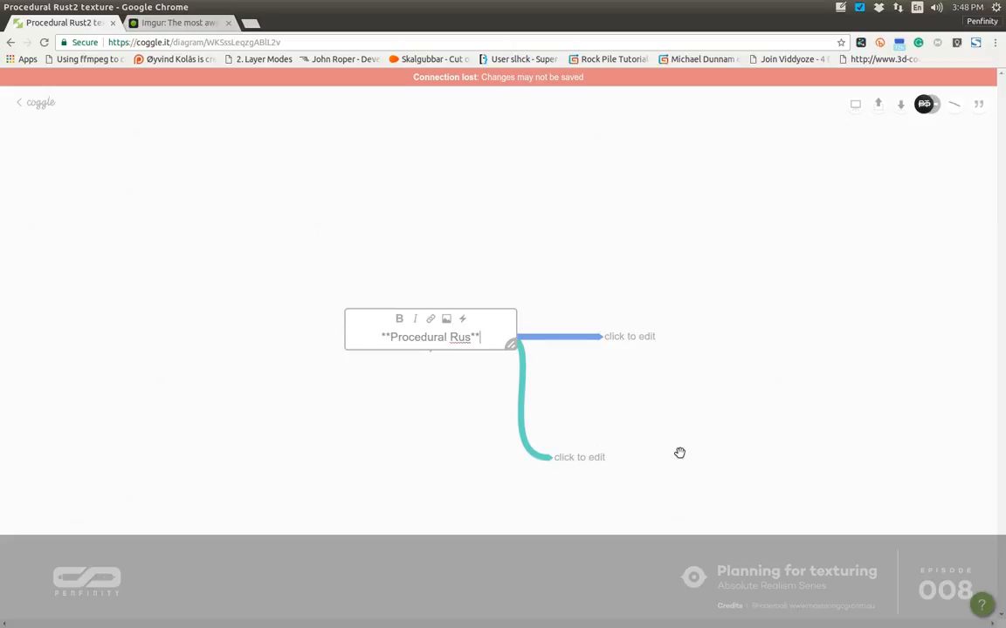
left_click(604, 480)
Remove the lower teal branch and label the remaining blue branch "2 textures".
left_click(552, 458)
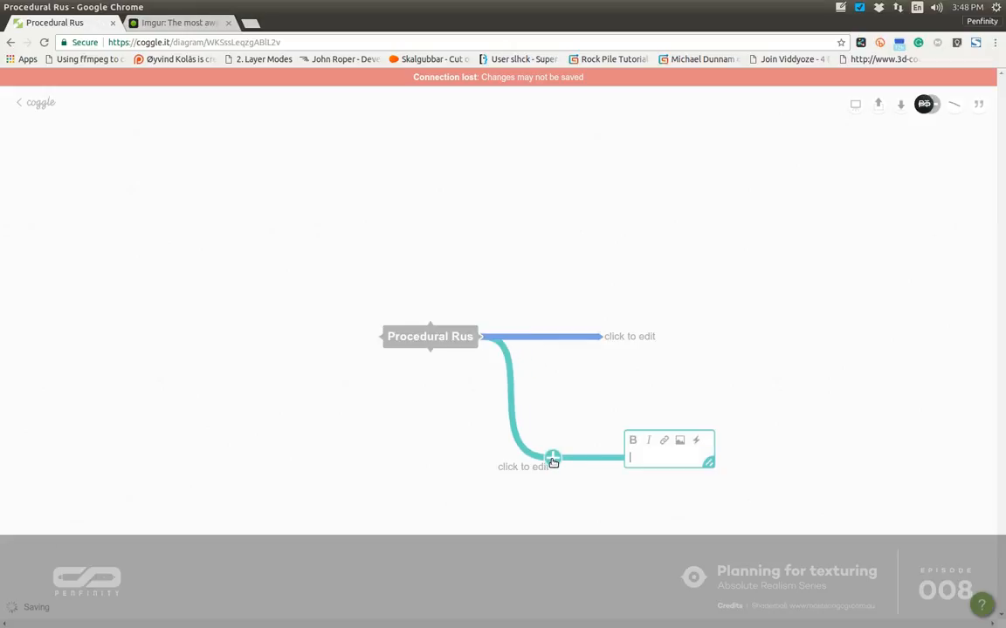
left_click(585, 475)
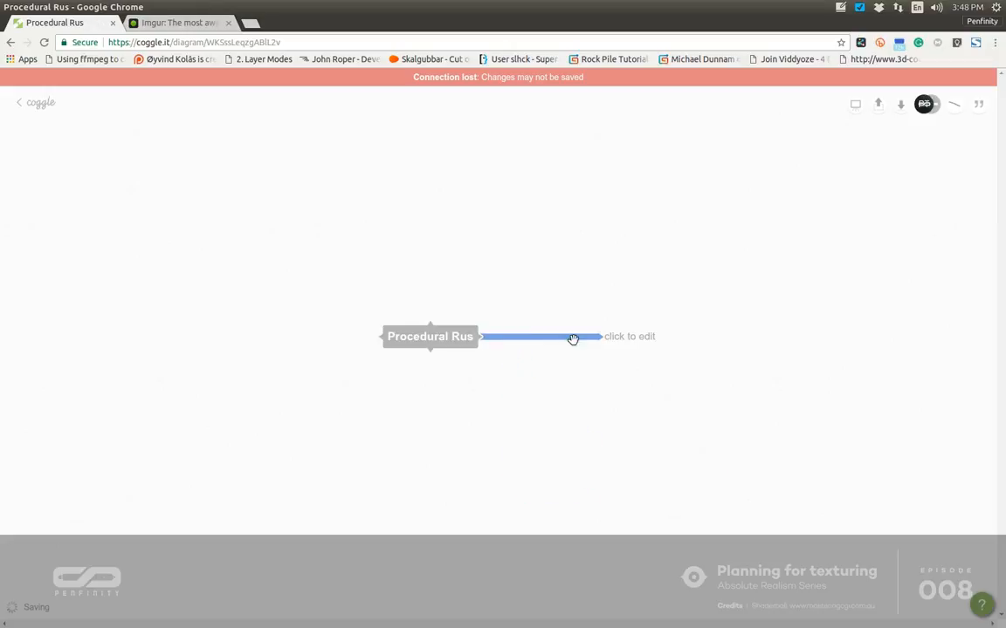
left_click(635, 334)
type("2")
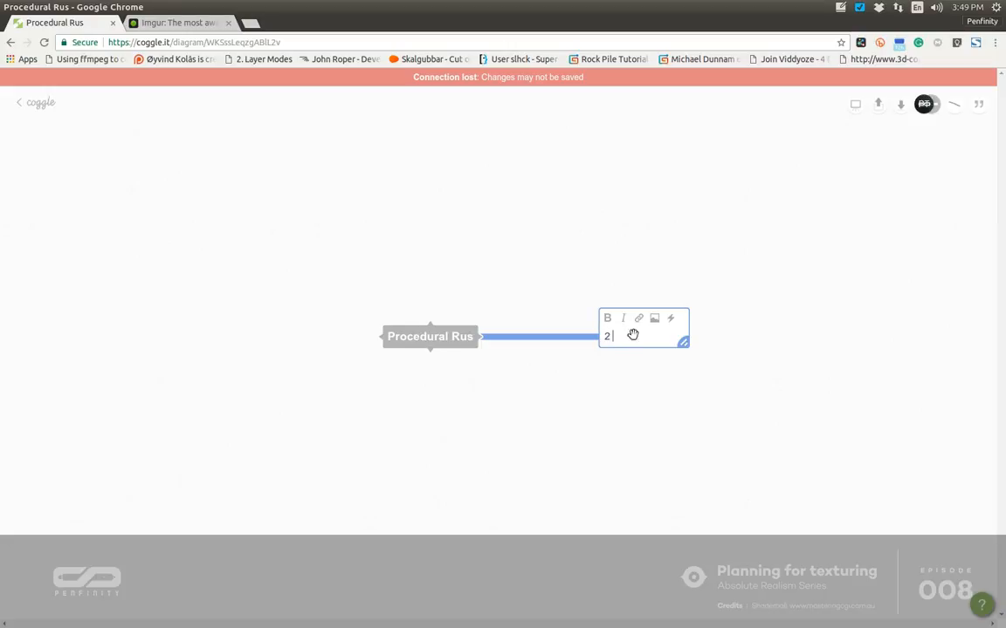
type(" textures")
Add two child branches named "Big shape" and "small shape" to the 2 textures branch.
key("Return")
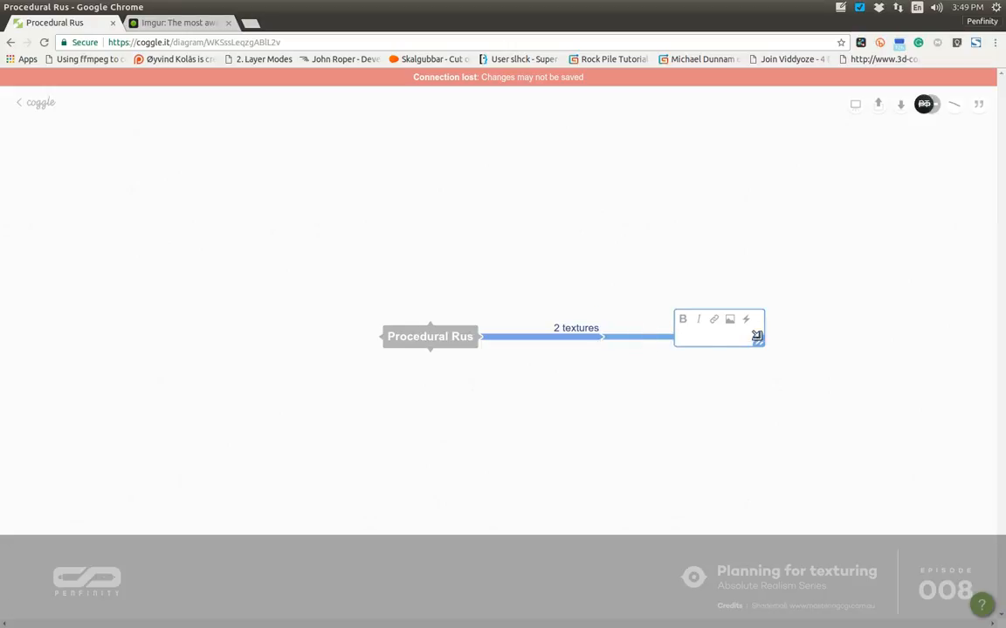
type("Big shape")
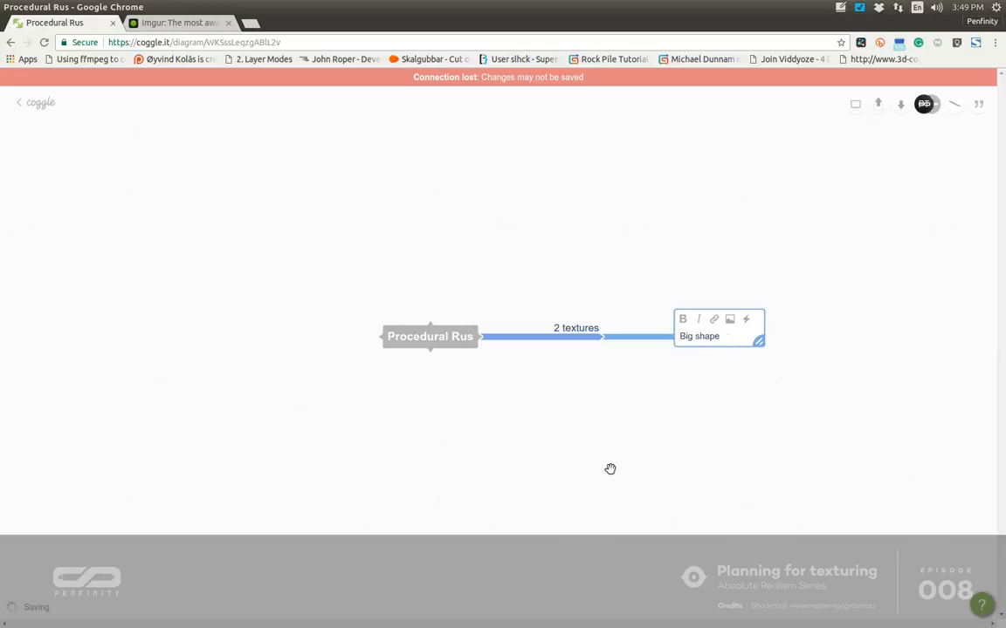
left_click(610, 468)
left_click_drag(610, 338, 709, 365)
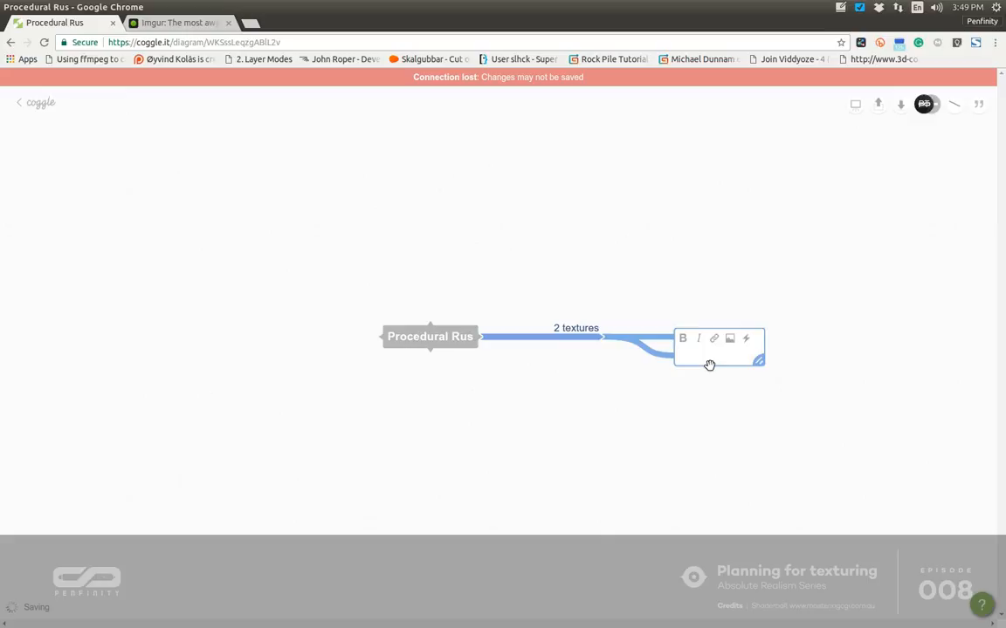
type("small shapoe")
left_click(684, 408)
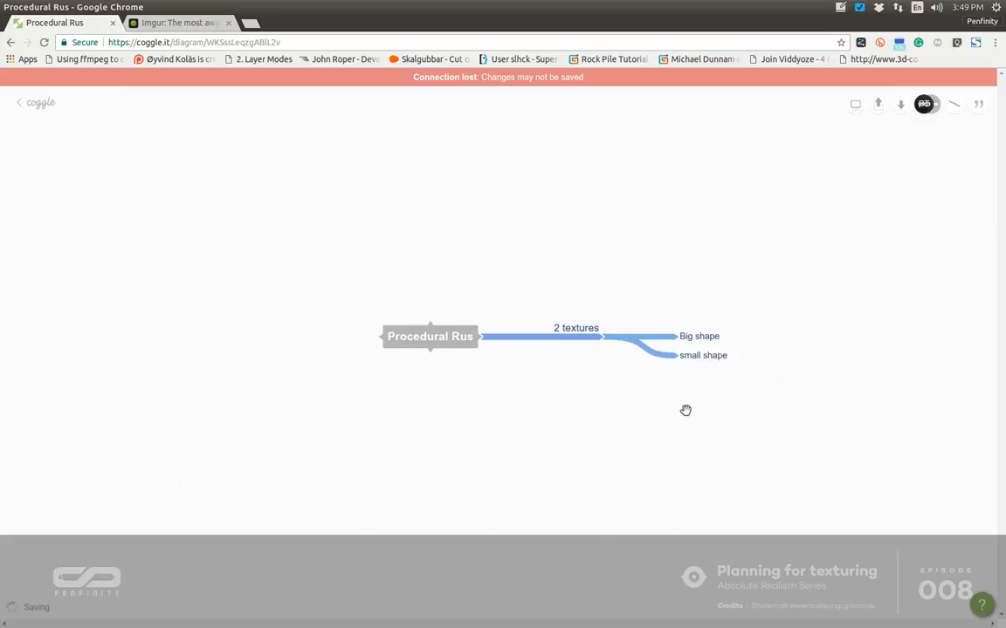
Spread the Big shape and small shape branches apart and start a blank child branch on Big shape.
left_click_drag(677, 355, 679, 380)
left_click_drag(685, 336, 664, 325)
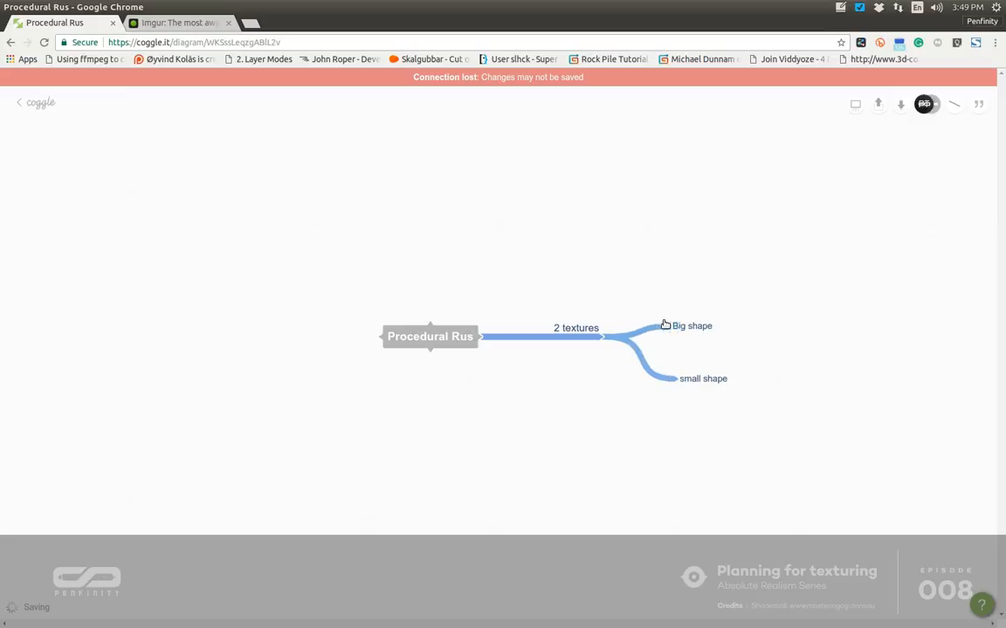
left_click_drag(556, 430, 512, 424)
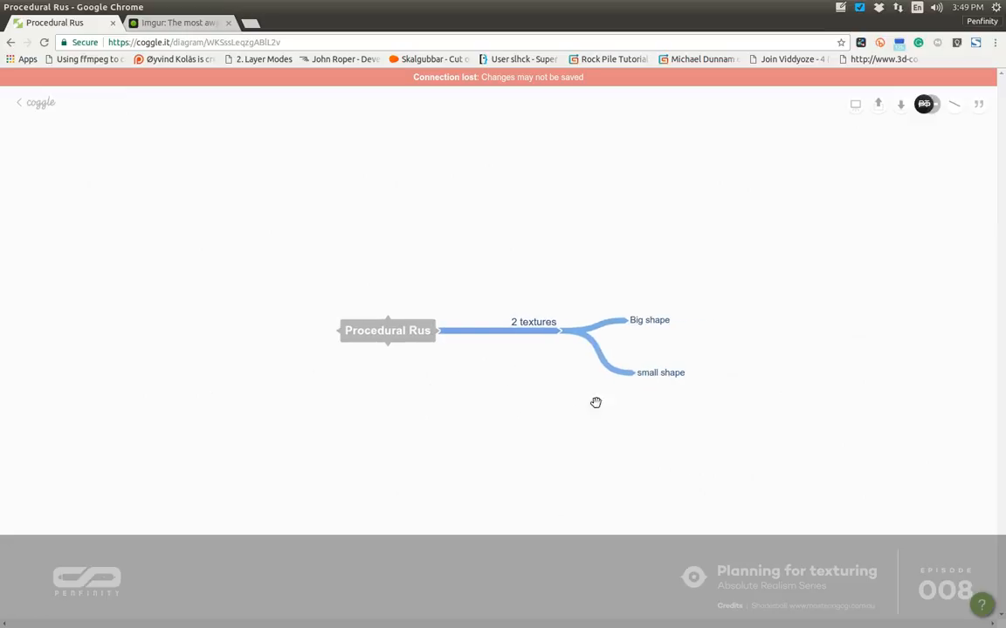
mouse_move(664, 314)
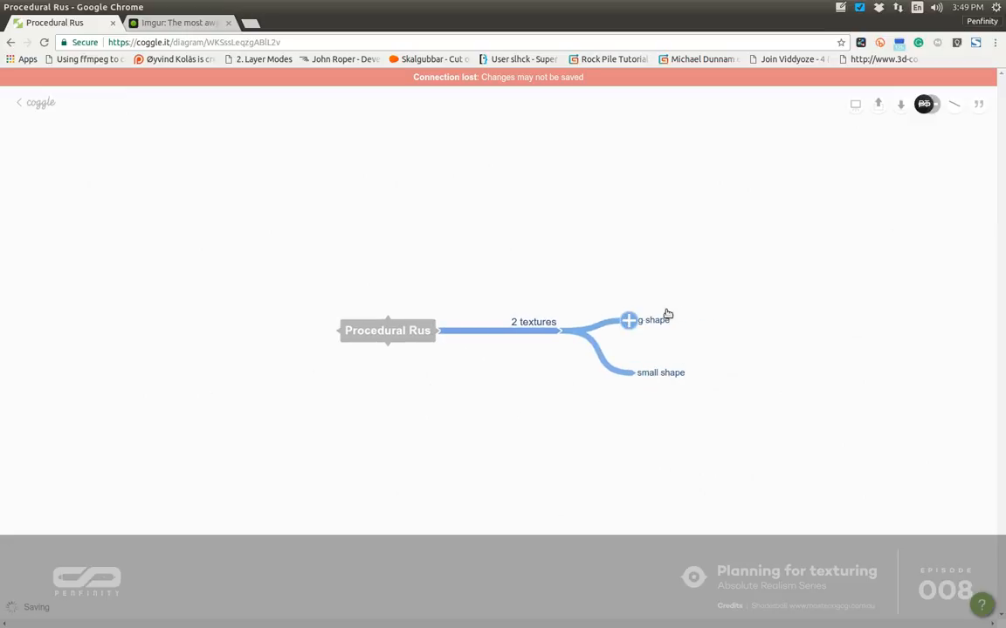
left_click(636, 323)
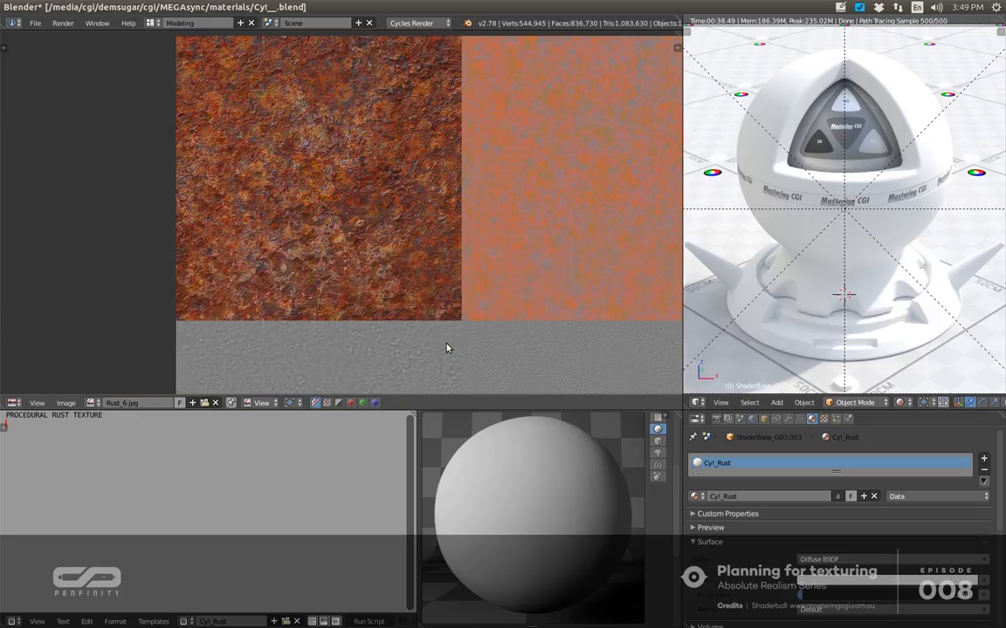
Switch to Blender and examine the larger shapes in the rust photo up close.
scroll(241, 183, "up", 4)
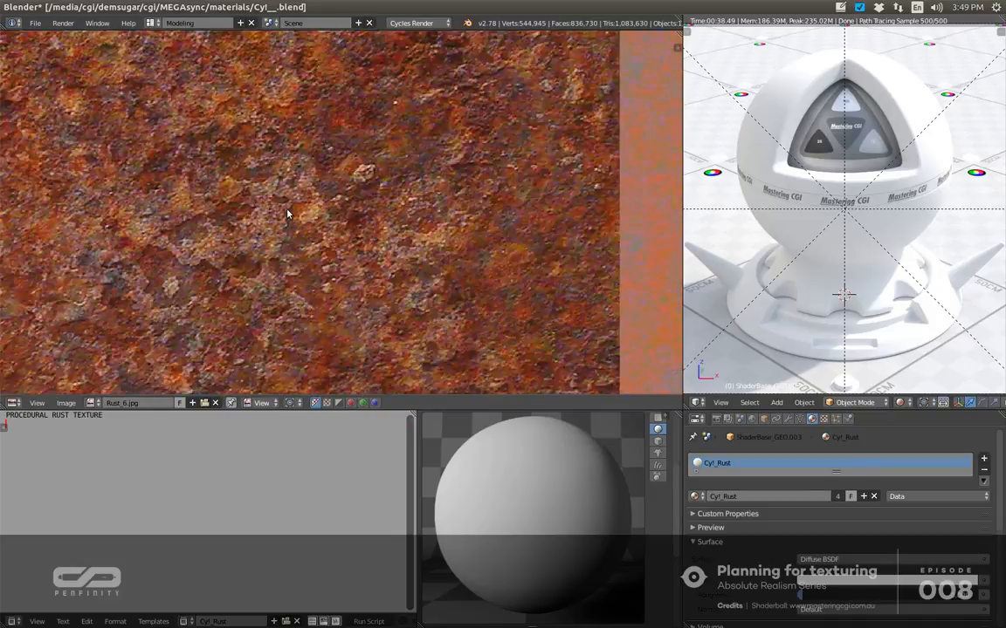
left_click_drag(297, 218, 368, 211)
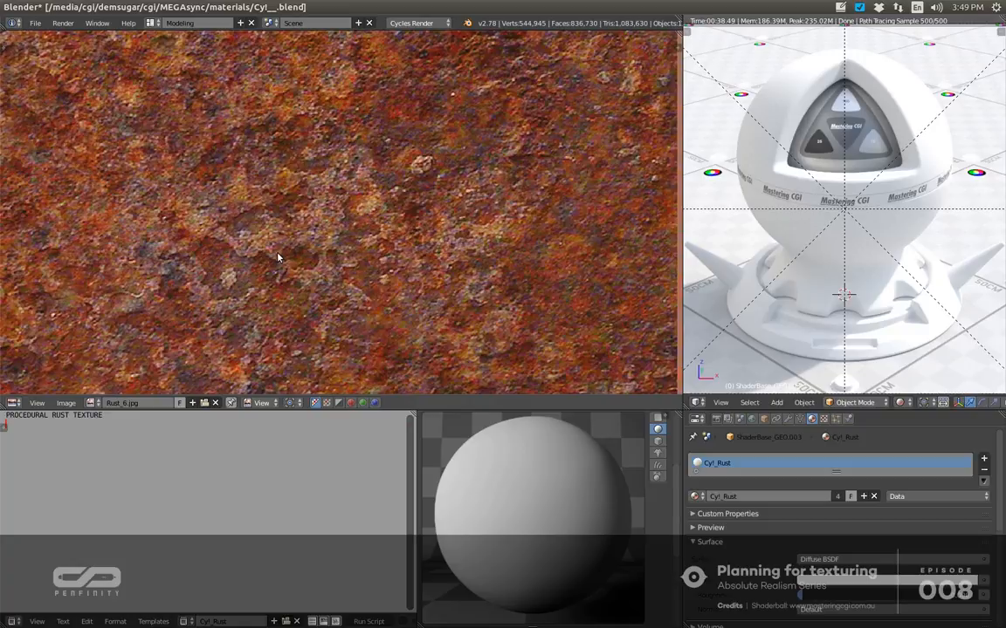
scroll(278, 257, "up", 2)
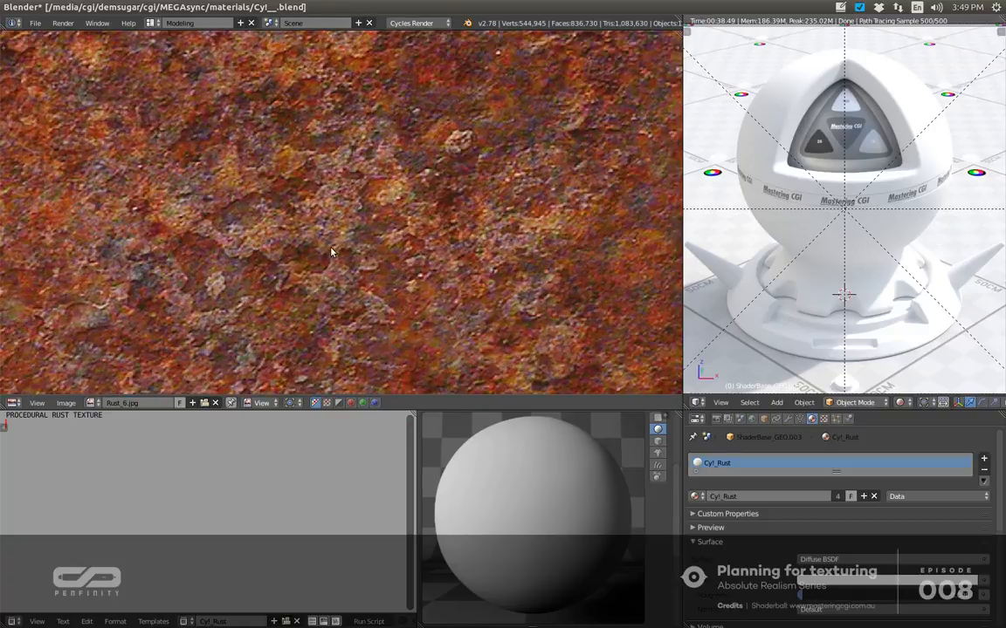
scroll(302, 227, "up", 2)
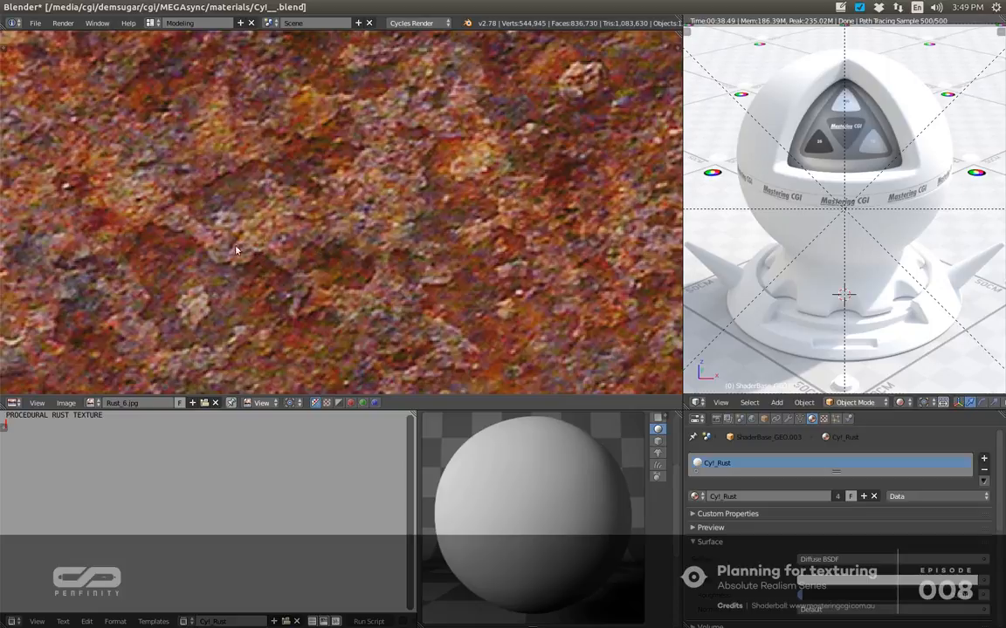
Switch to the Coggle diagram in Chrome and write "Musgrave" in bold on the blank branch of Big shape.
key("alt+Tab")
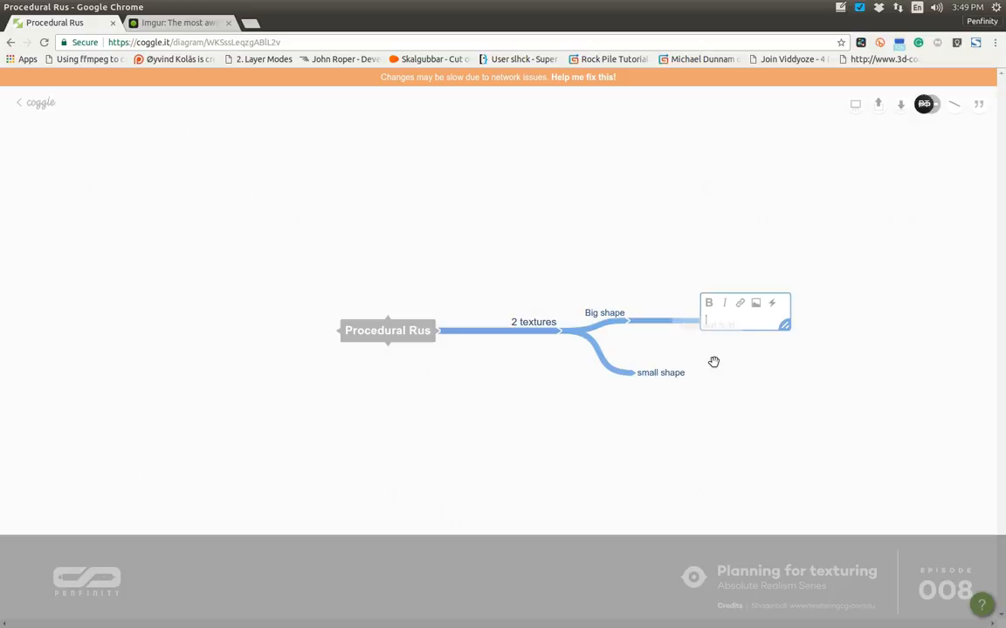
type("Musgrave")
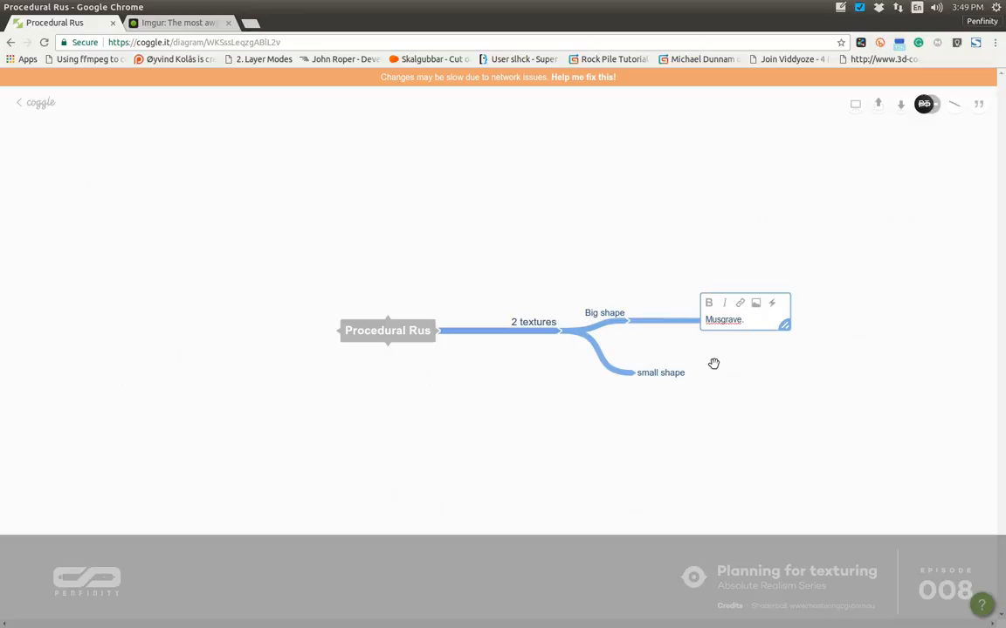
key("Return")
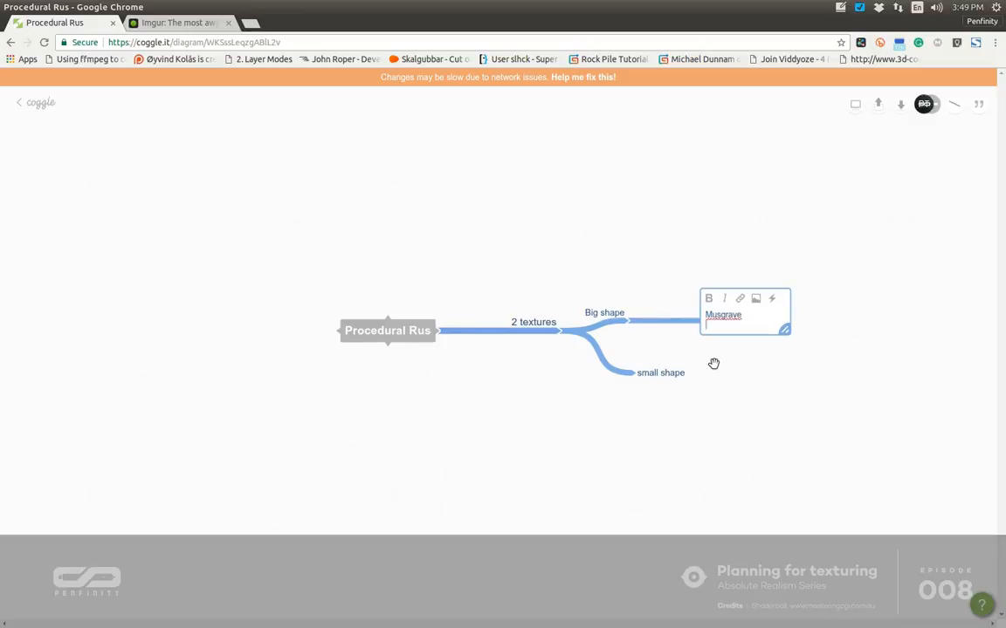
key("shift+Right")
key("shift+Right")
key("shift+Right")
key("shift+Right")
key("shift+Right")
key("shift+Right")
key("shift+Right")
key("shift+Right")
key("ctrl+b")
Add the line "- Tweak the coordinate with another texture" below Musgrave and finish editing the branch.
type("- Tweak the")
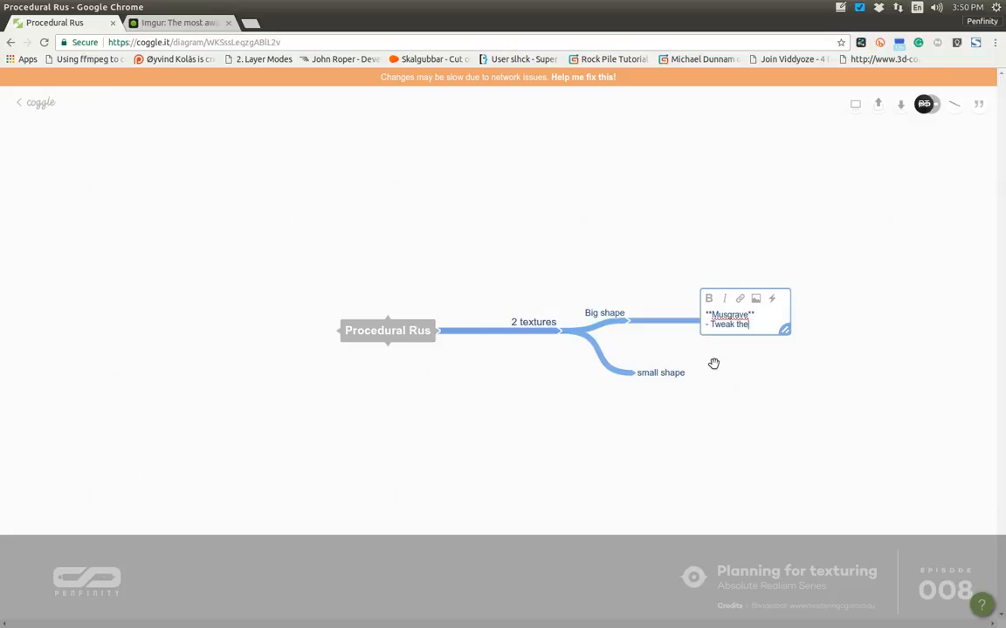
type(" coord")
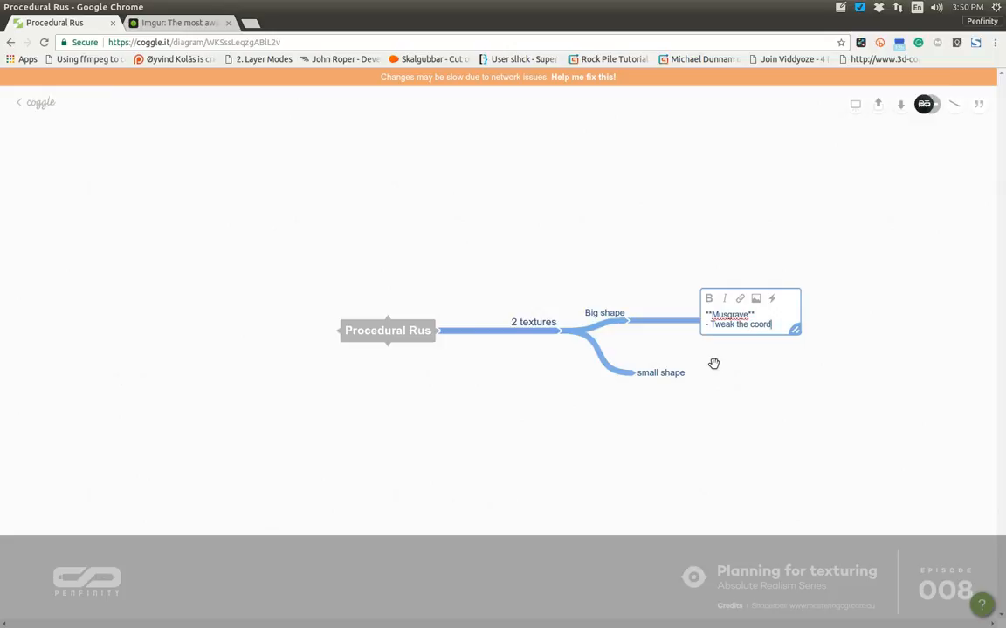
type("inate with ab")
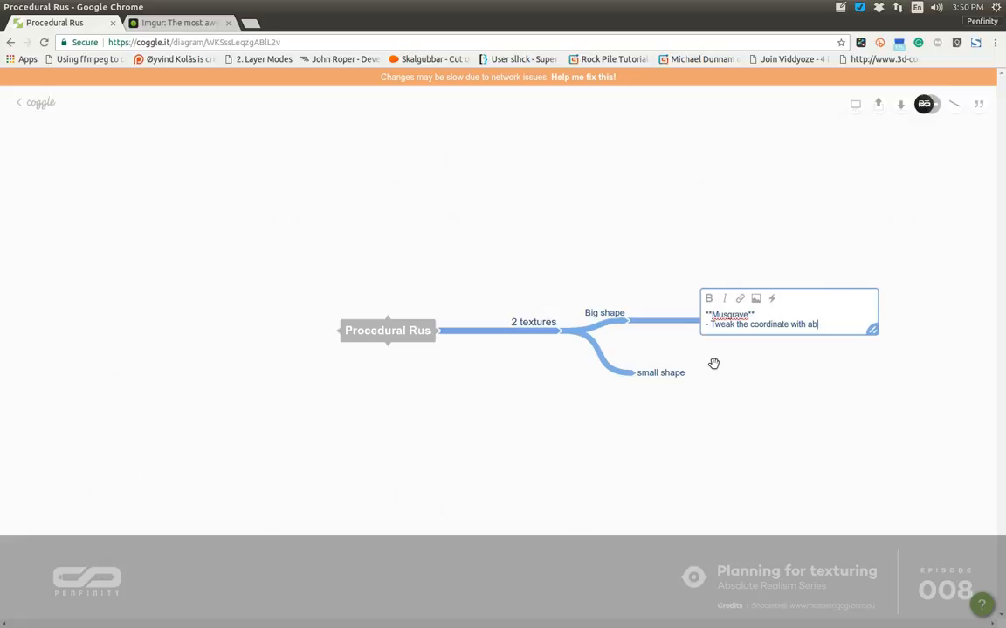
type("ot")
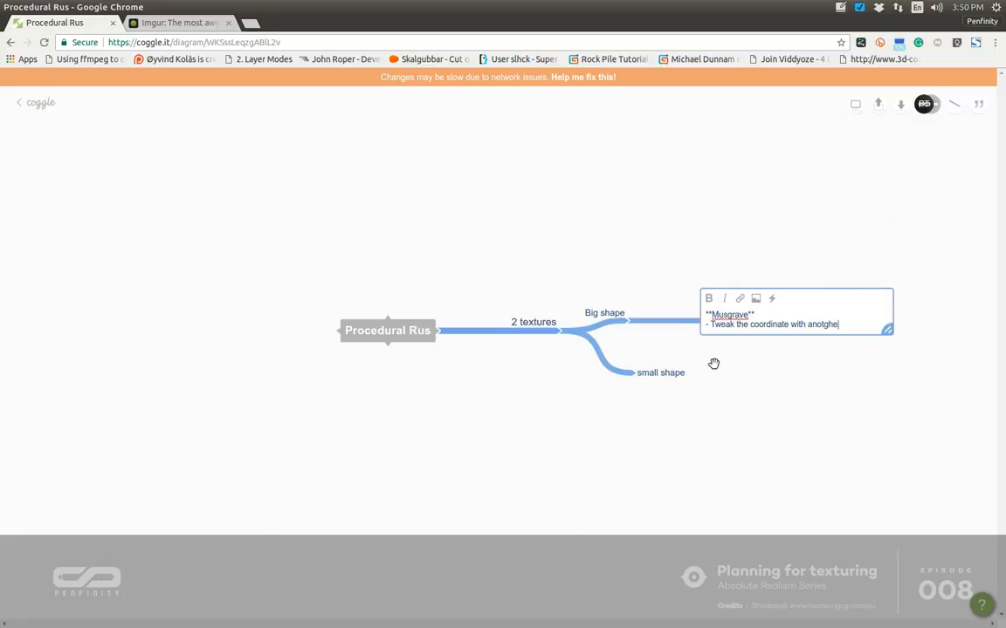
type("her texture")
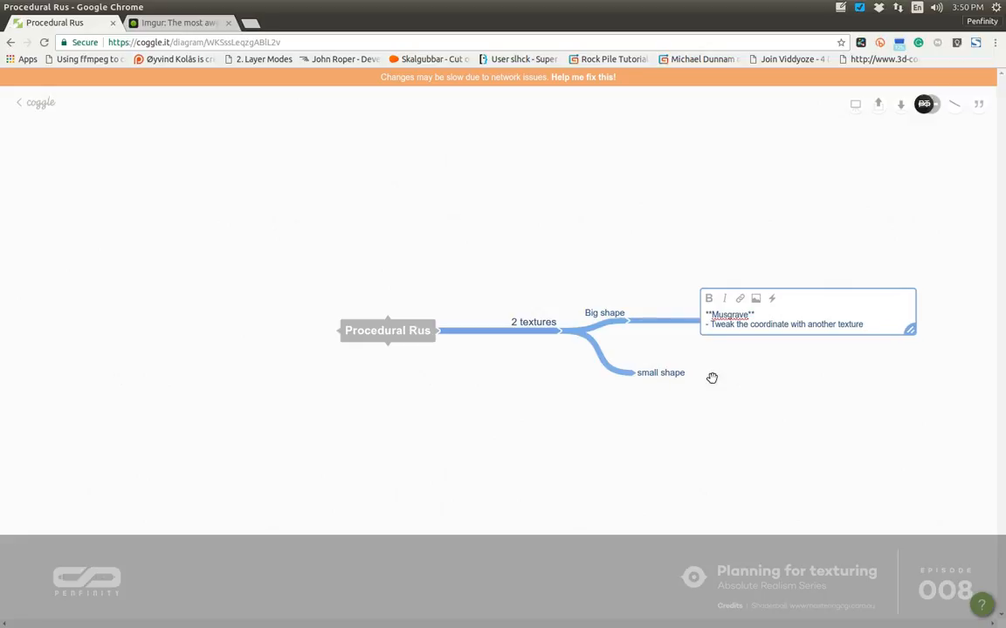
left_click(770, 357)
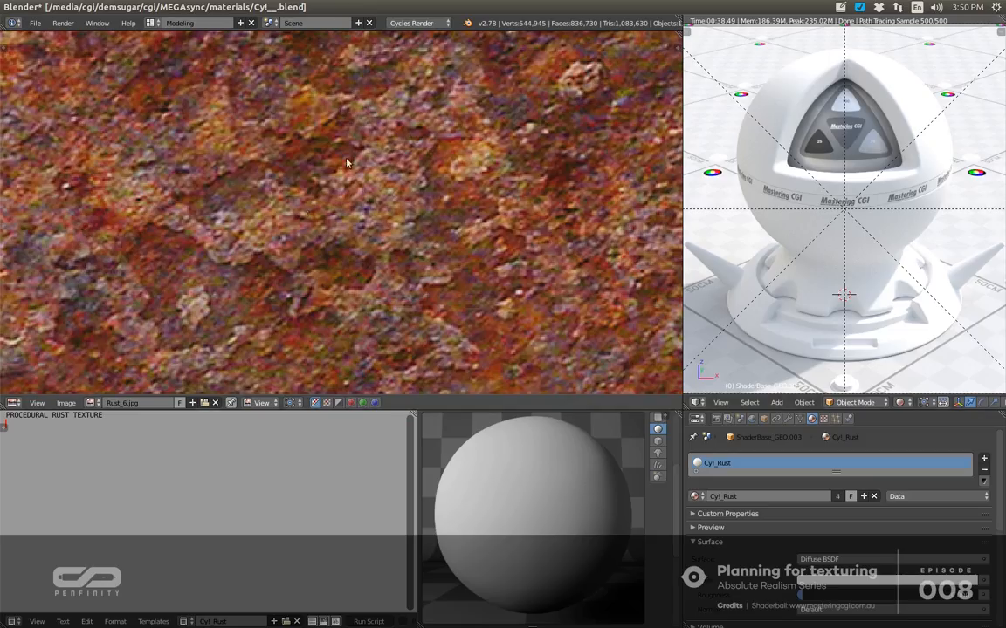
Switch to Blender and examine the rust photo's uneven shapes across its surface at several magnifications.
left_click_drag(346, 162, 729, 222)
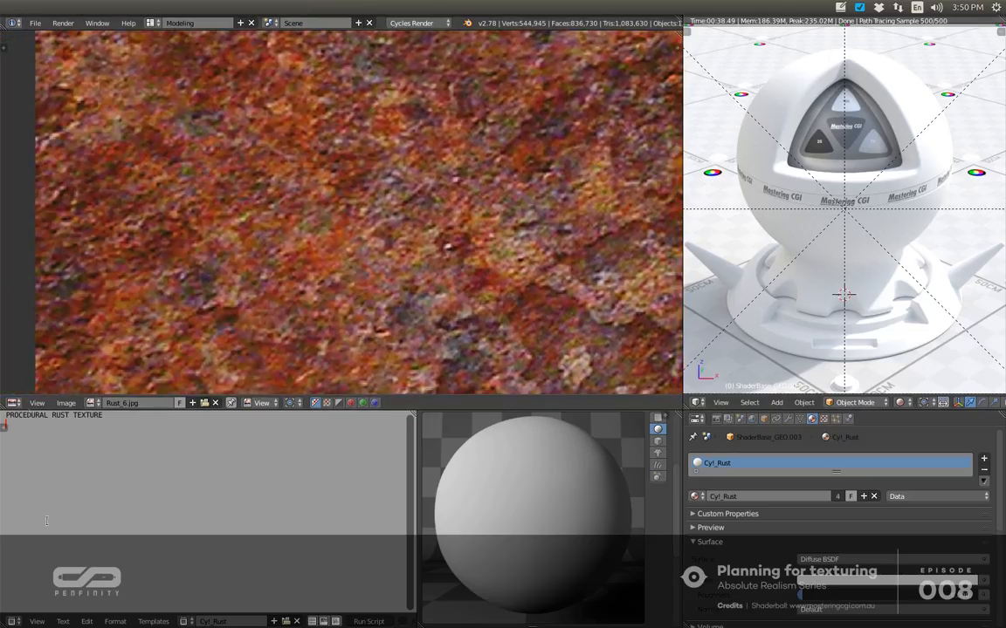
left_click_drag(526, 284, 203, 220)
scroll(204, 221, "down", 3)
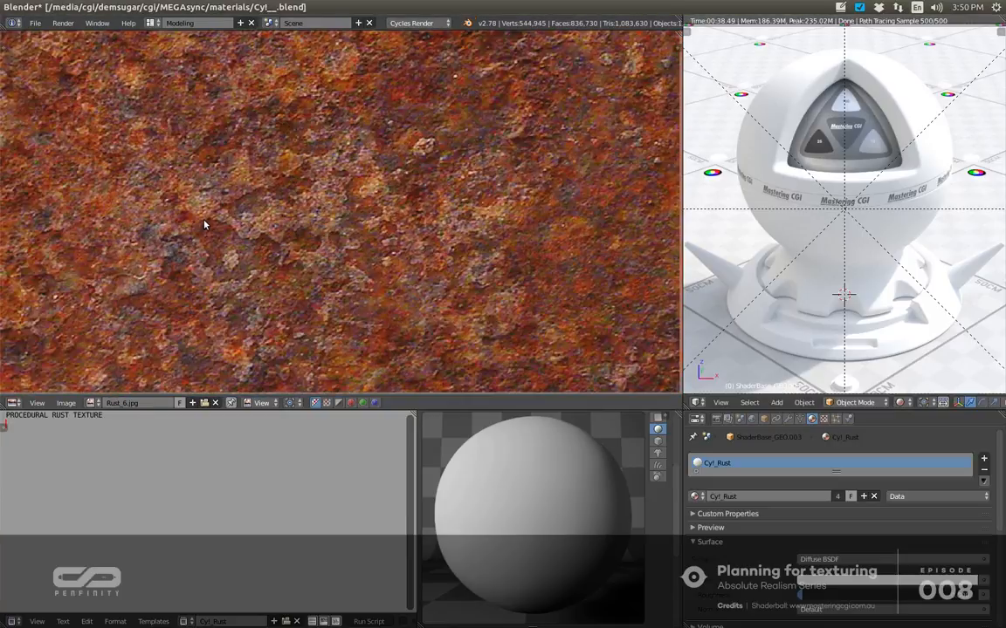
scroll(204, 221, "up", 1)
left_click_drag(295, 228, 353, 247)
scroll(428, 172, "up", 2)
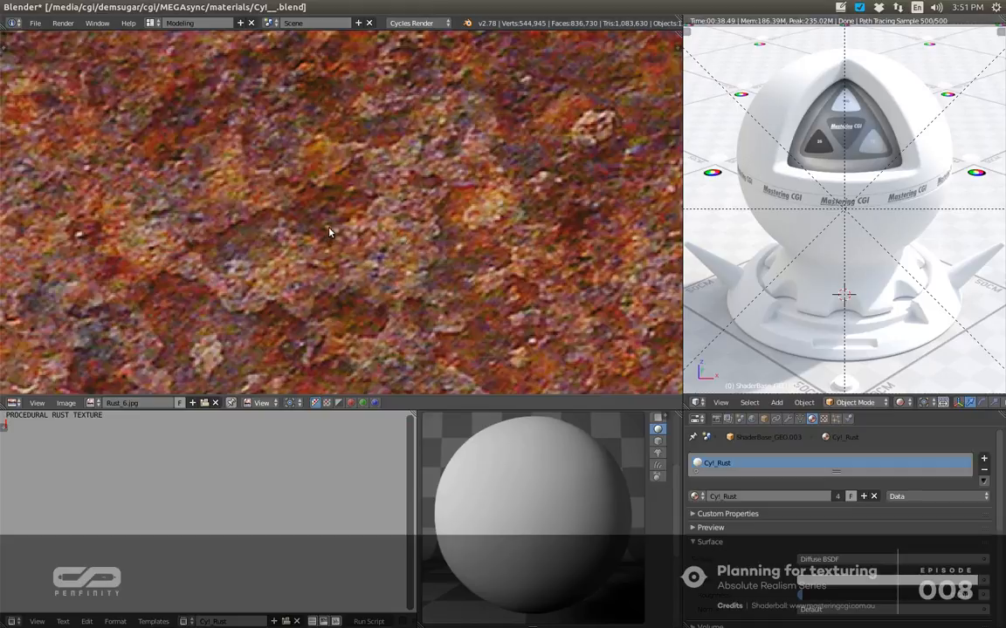
scroll(332, 237, "down", 3)
scroll(332, 238, "up", 2)
scroll(333, 239, "down", 1)
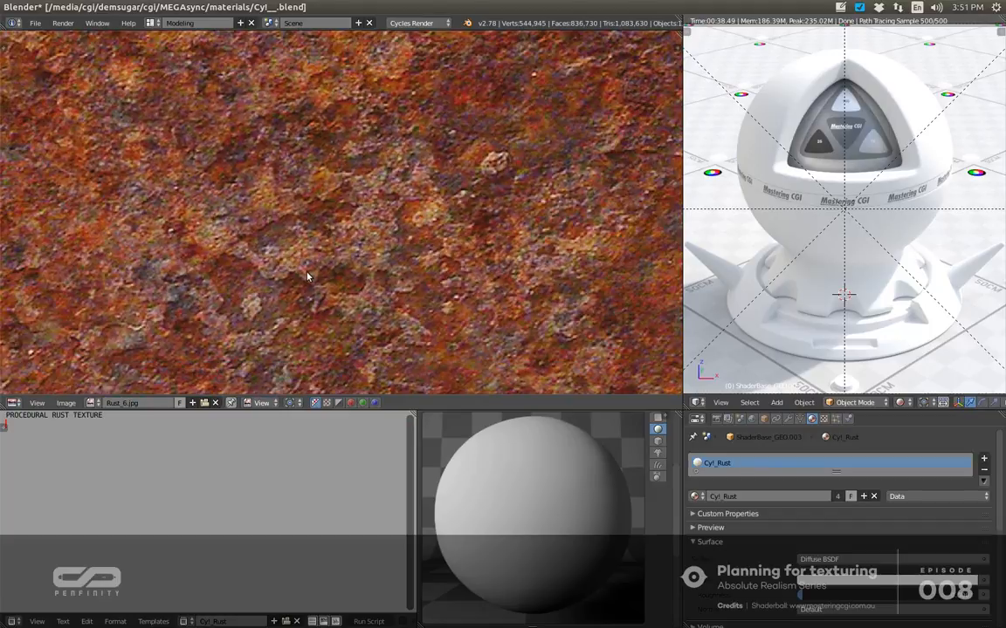
Replace the rust photo with the Node Editor showing the Cy!_Rust material and review the node types that can be added.
left_click(15, 407)
left_click(32, 264)
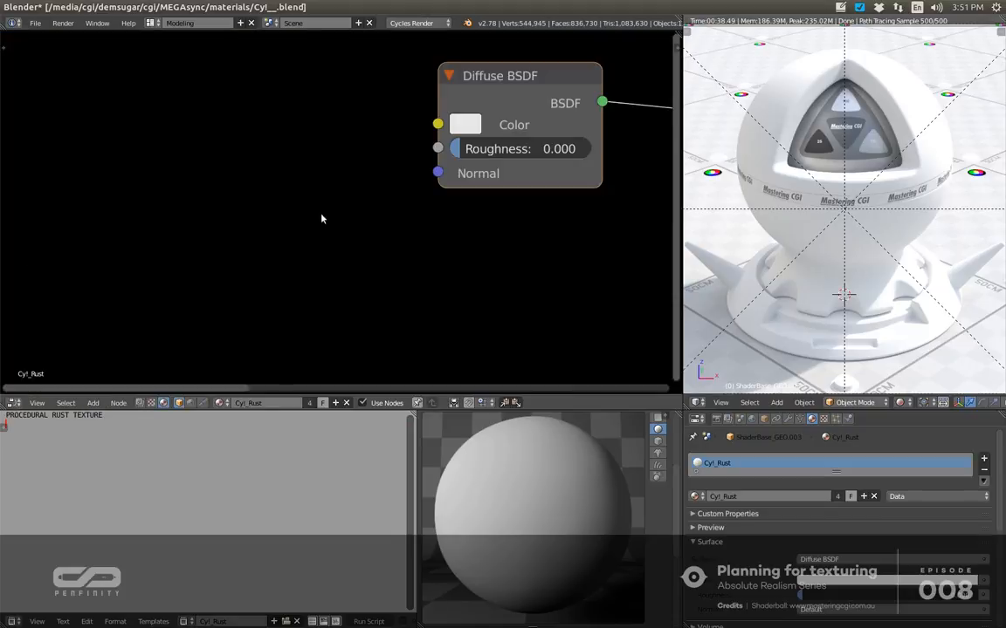
left_click_drag(460, 174, 224, 198)
scroll(224, 196, "down", 6)
left_click_drag(203, 310, 351, 259)
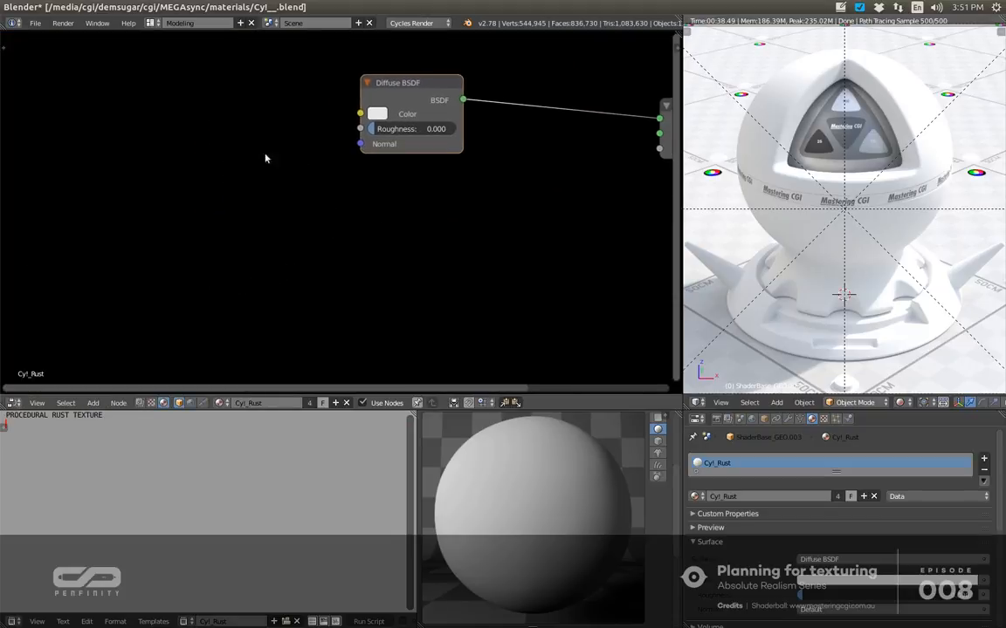
key("shift+a")
mouse_move(224, 223)
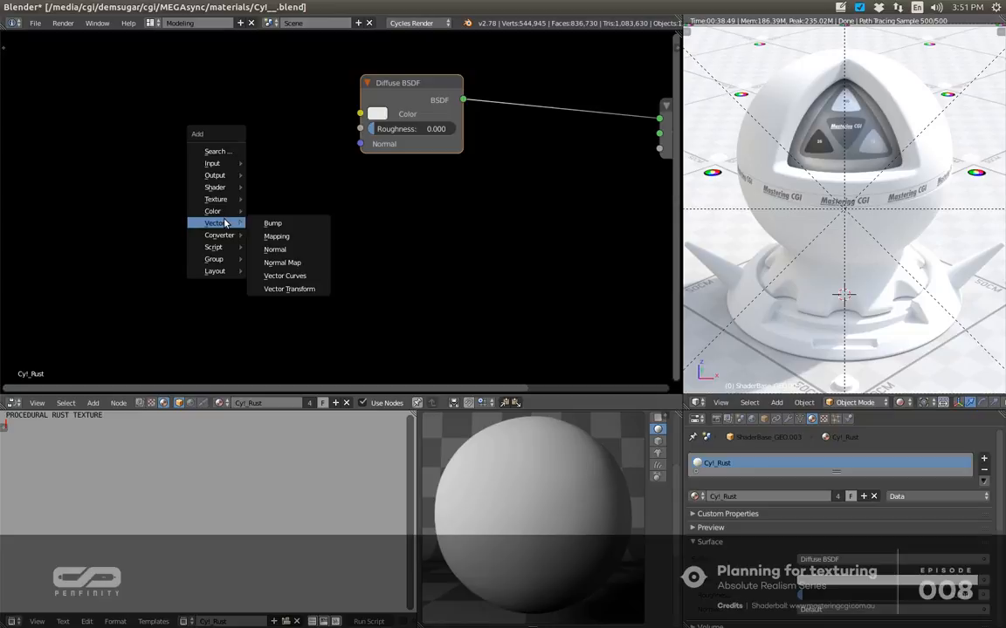
mouse_move(230, 189)
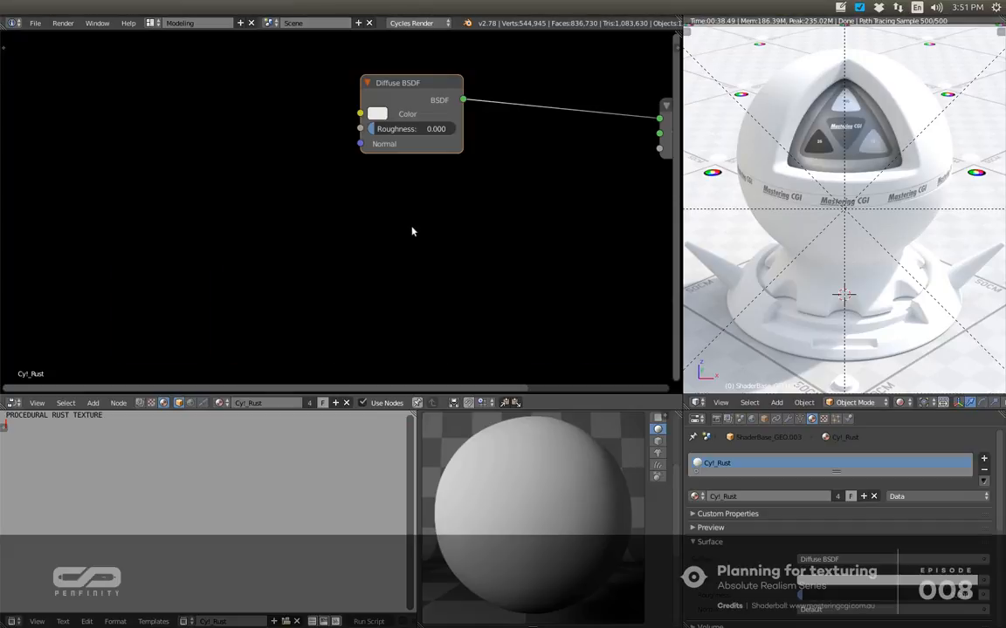
Switch to the Coggle diagram in Chrome and extend the Musgrave bullet to read "Tweak the coordinate with another textures: Musgrave + Noise".
key("alt+Tab")
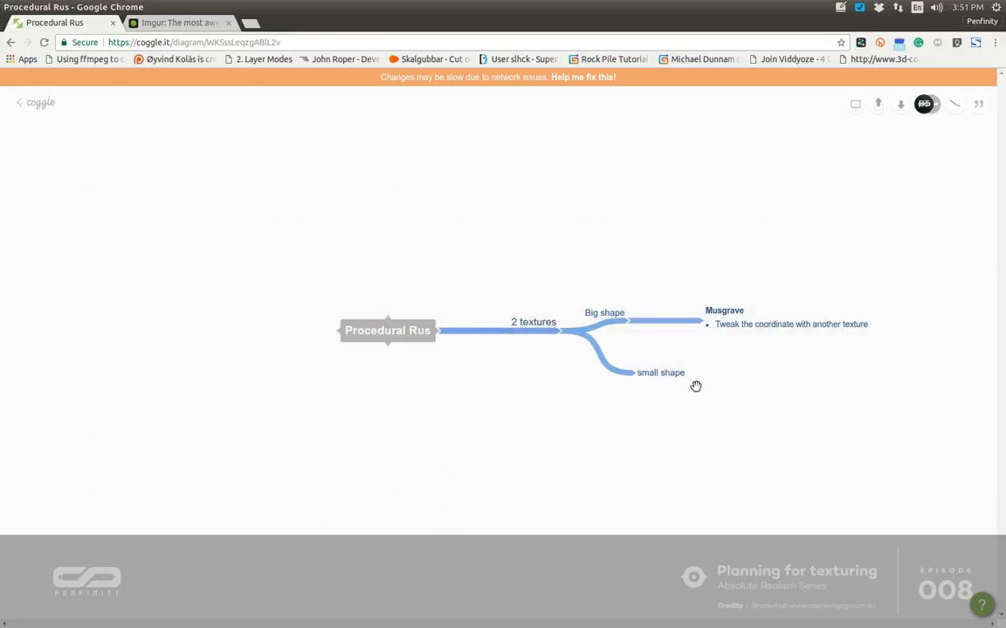
left_click(836, 325)
left_click(849, 342)
left_click(862, 324)
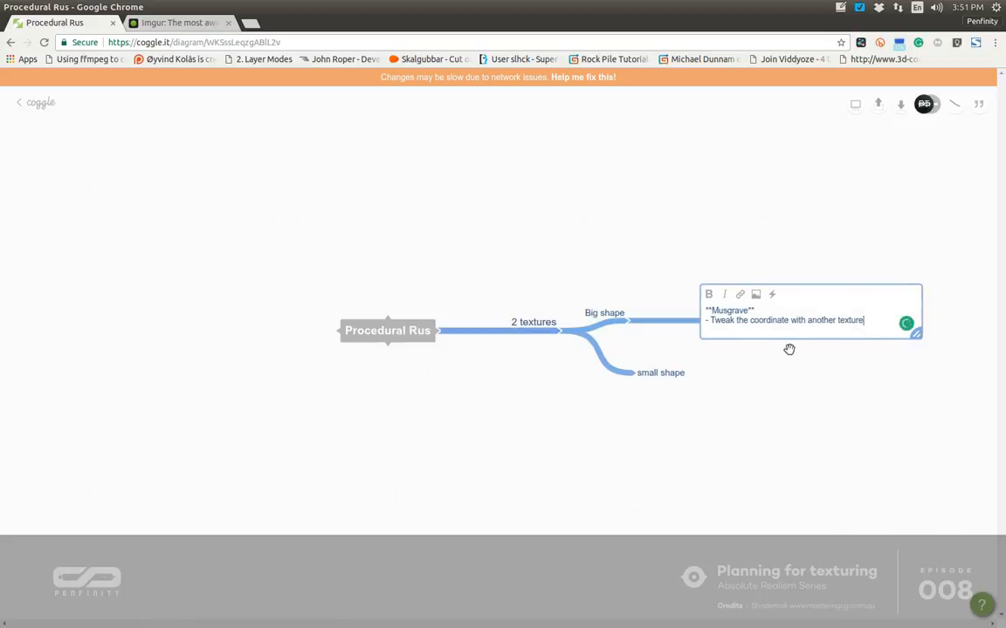
type("s")
key("BackSpace")
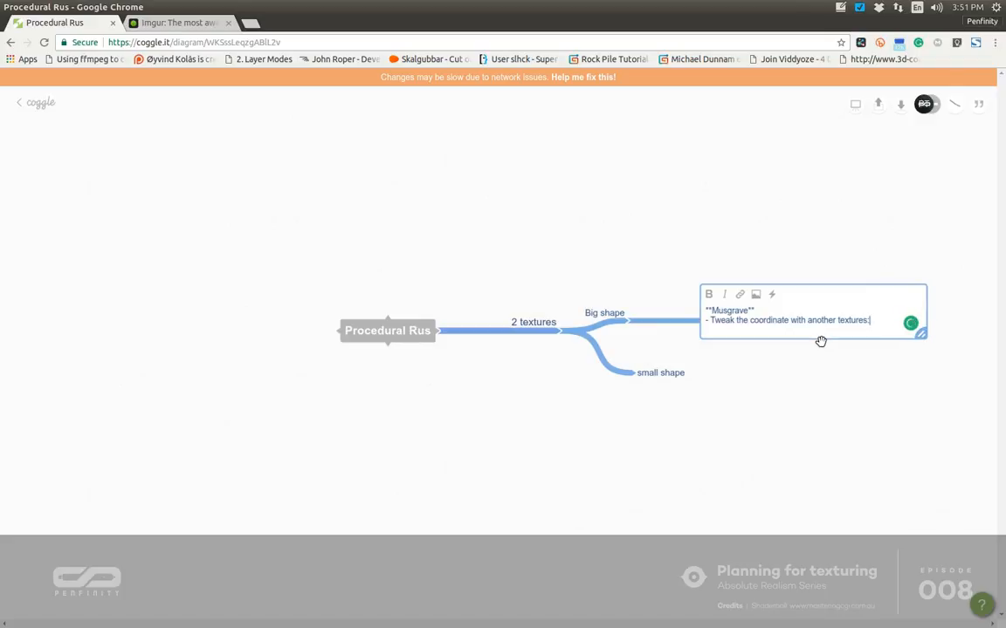
type("s: Musgra")
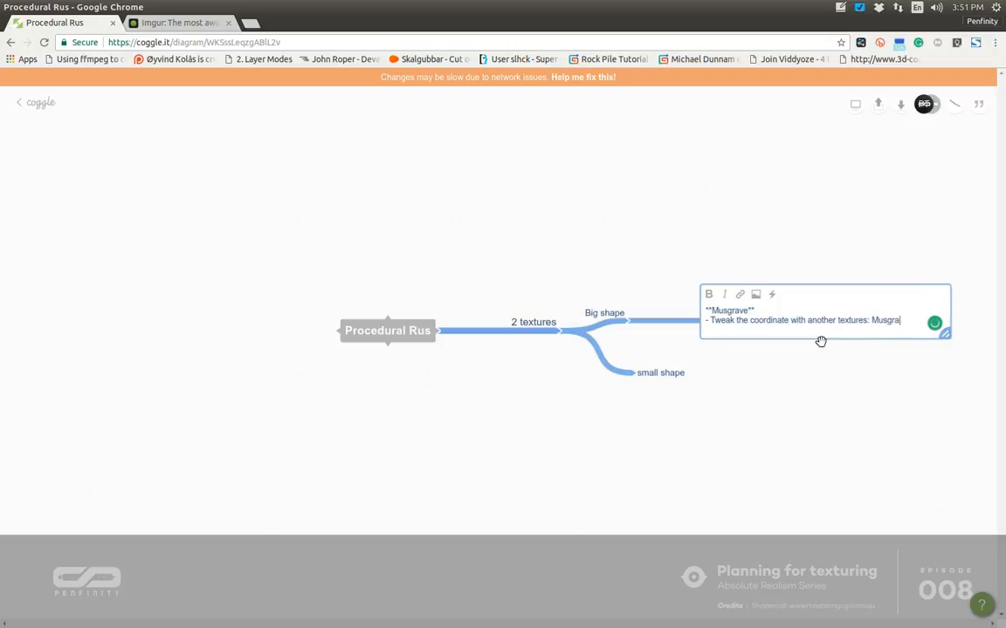
type("ve + No")
left_click(808, 389)
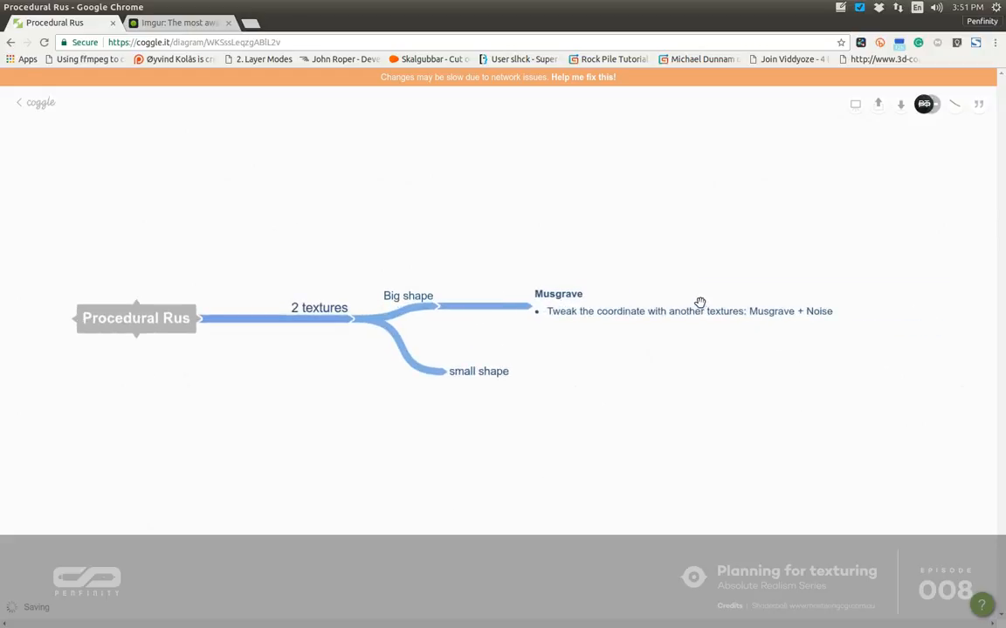
Start a second bullet under Musgrave with the text "- Mix those textures with a".
left_click(681, 314)
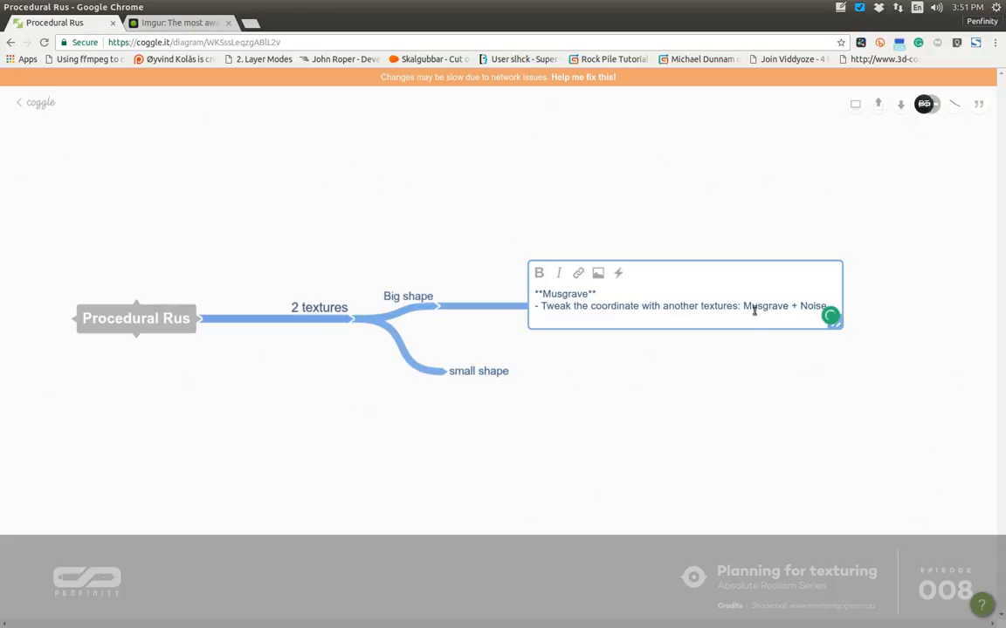
key("Return")
type("-")
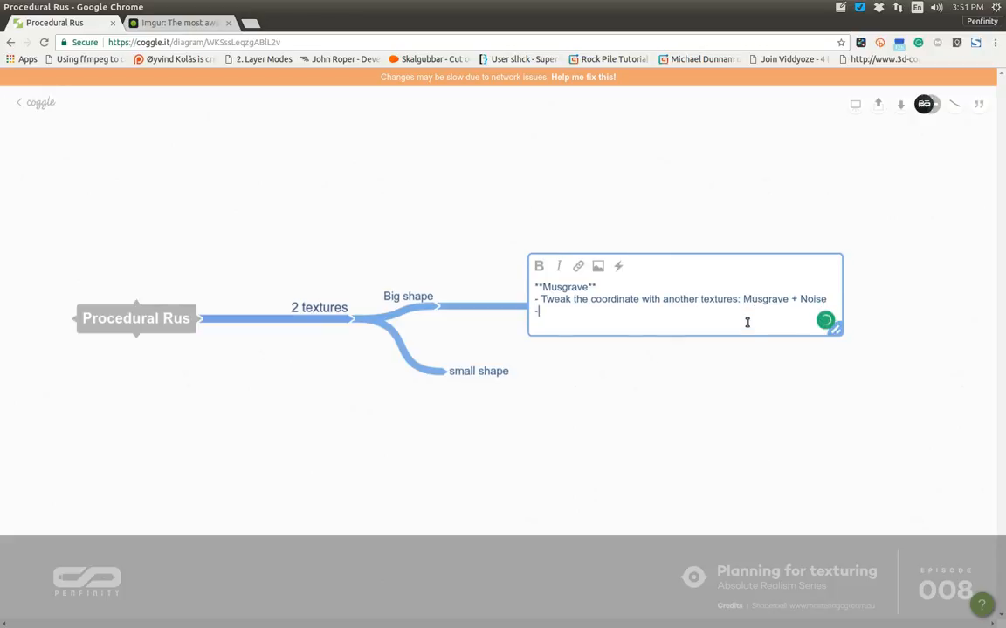
type(" Mix those textures")
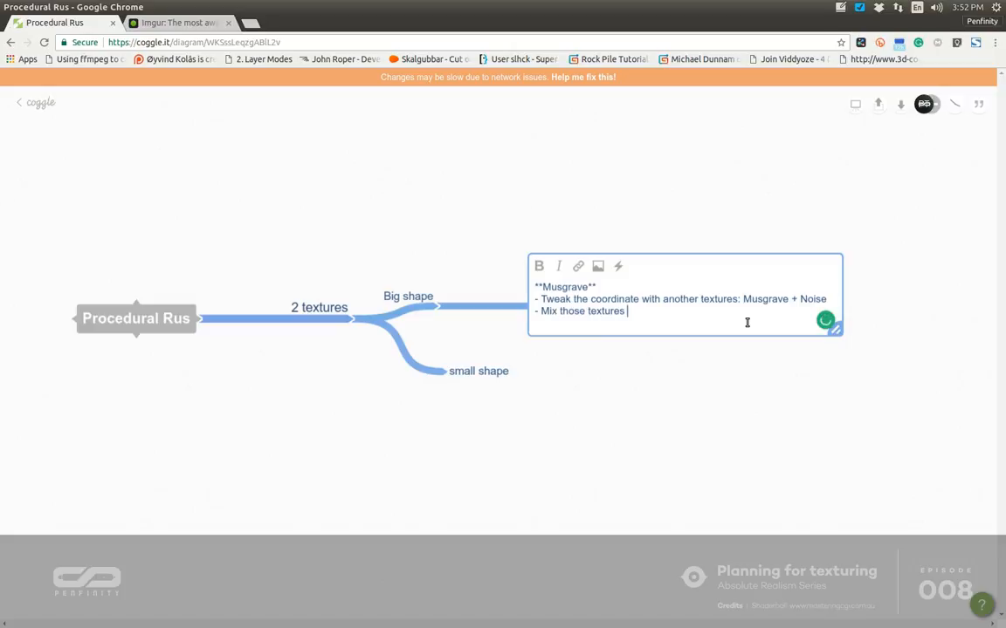
type(" with a")
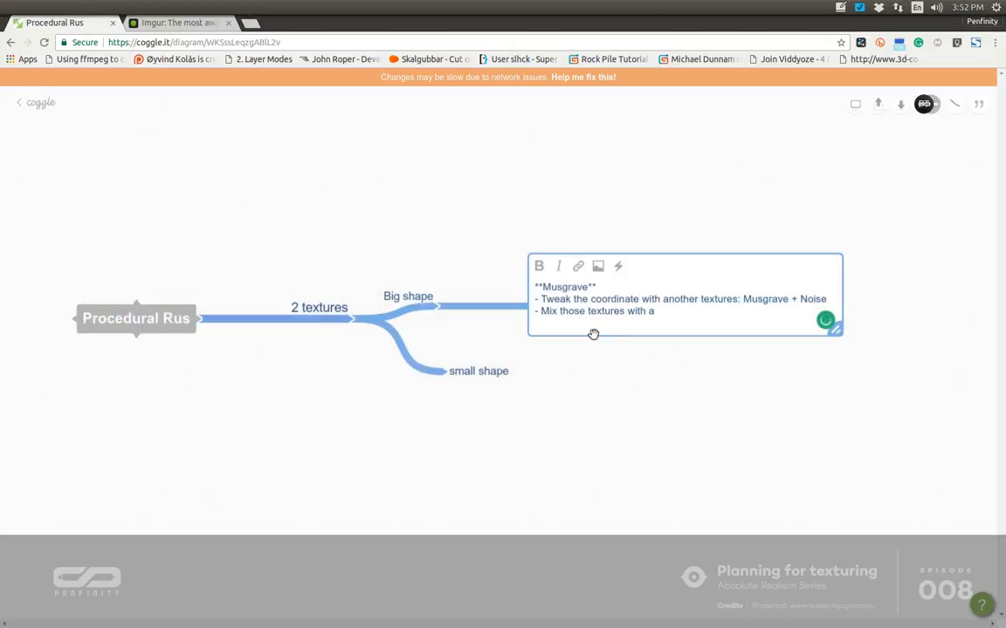
Switch to Blender and add a Musgrave Texture node fed by Texture Coordinate and Mapping nodes to the rust material.
key("alt+Tab")
key("alt+Tab")
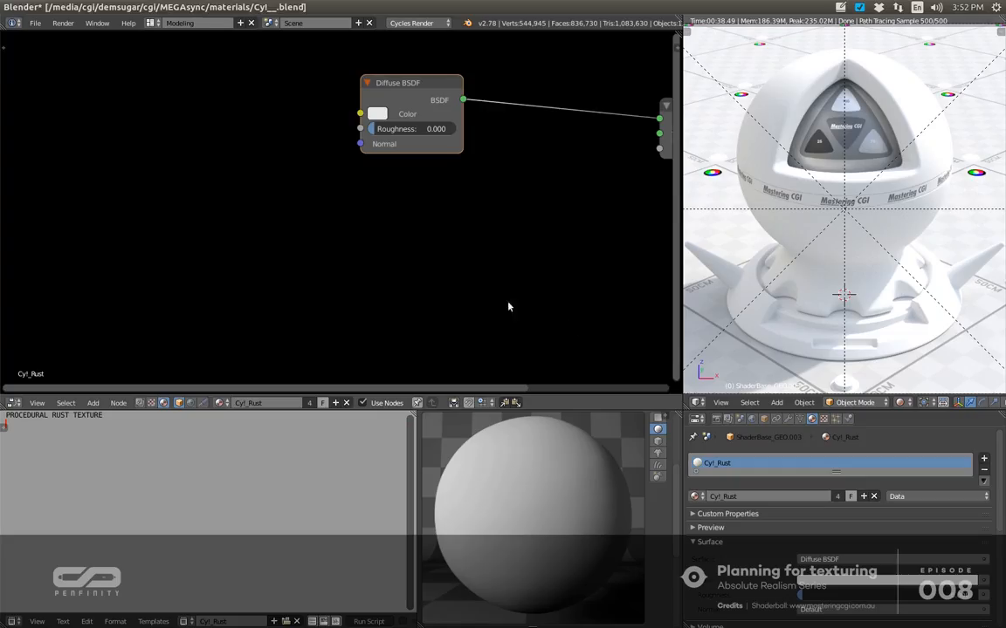
key("shift+a")
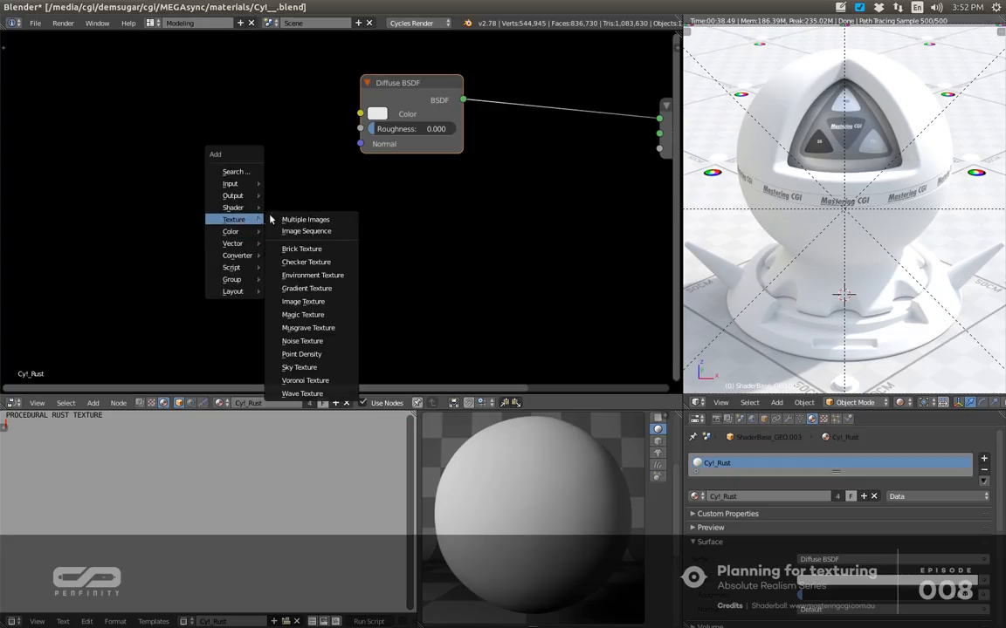
left_click(308, 327)
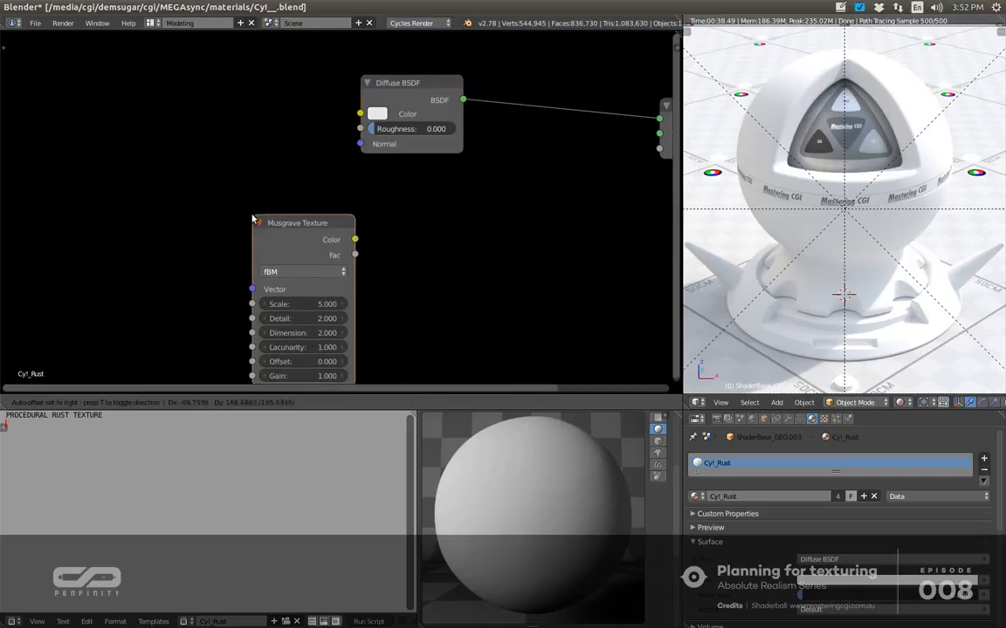
left_click(252, 219)
key("g")
left_click(590, 213)
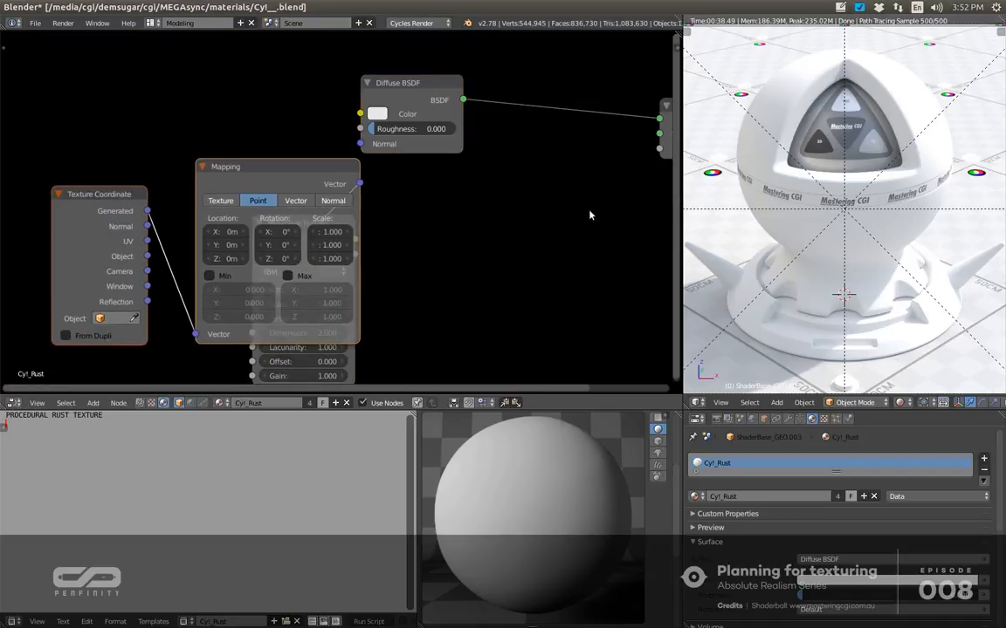
key("g")
Switch to the Coggle diagram in Chrome and continue the second Musgrave bullet with "mappi".
key("alt+Tab")
key("Tab")
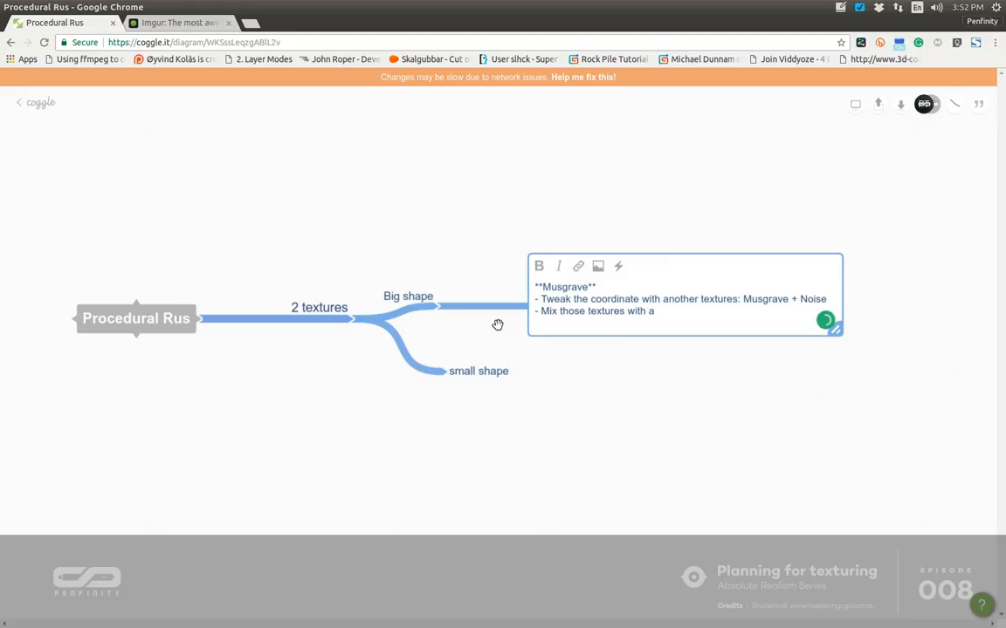
type("mappi")
Switch to Blender and check the names of the Mapping and Texture Coordinate nodes.
key("alt+Tab")
key("Tab")
key("alt+Tab")
key("Tab")
key("Tab")
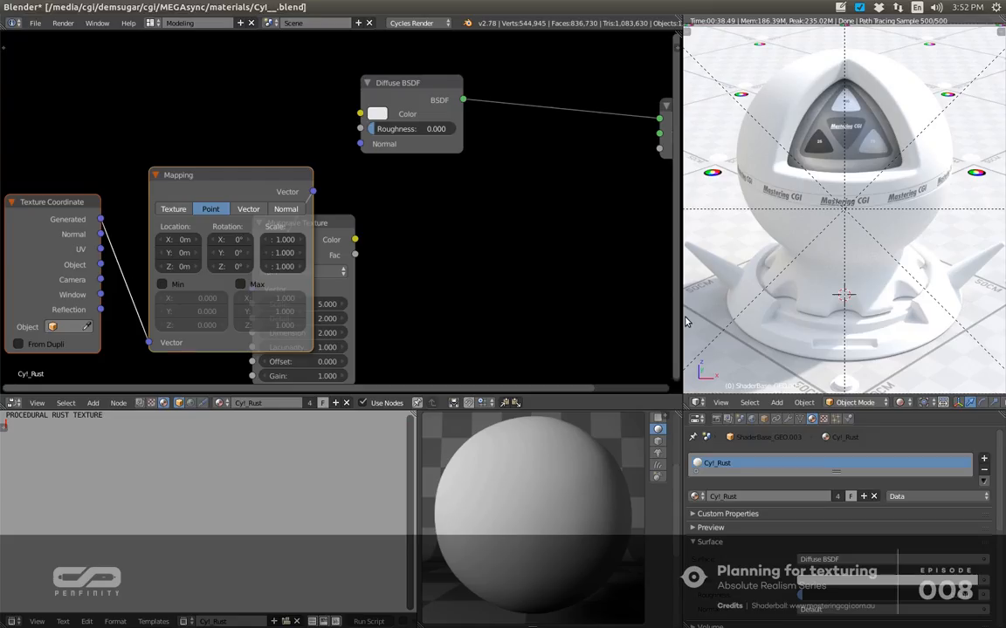
Switch back to Chrome and complete the second bullet as "Mix those textures with a mapping + Texture coord".
key("alt+Tab")
key("Tab")
key("alt+Tab")
key("Tab")
key("Tab")
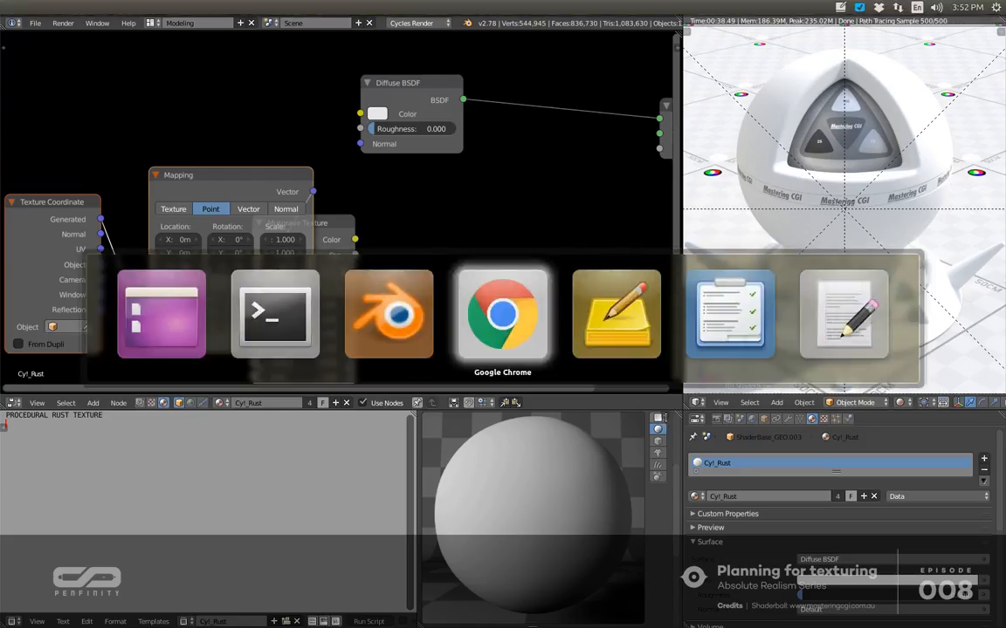
type("ng ")
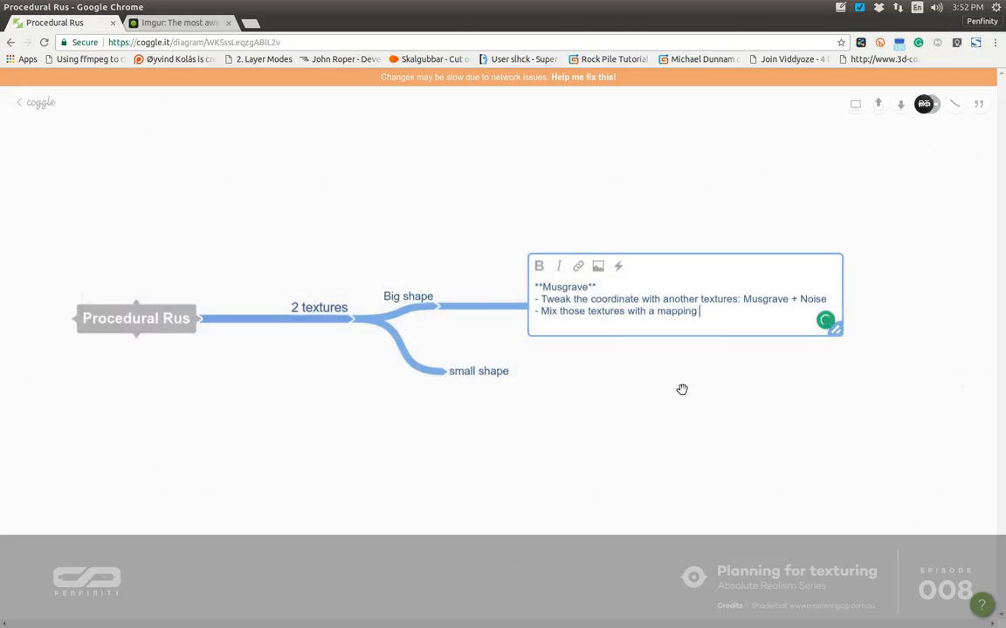
type("+ Texture co")
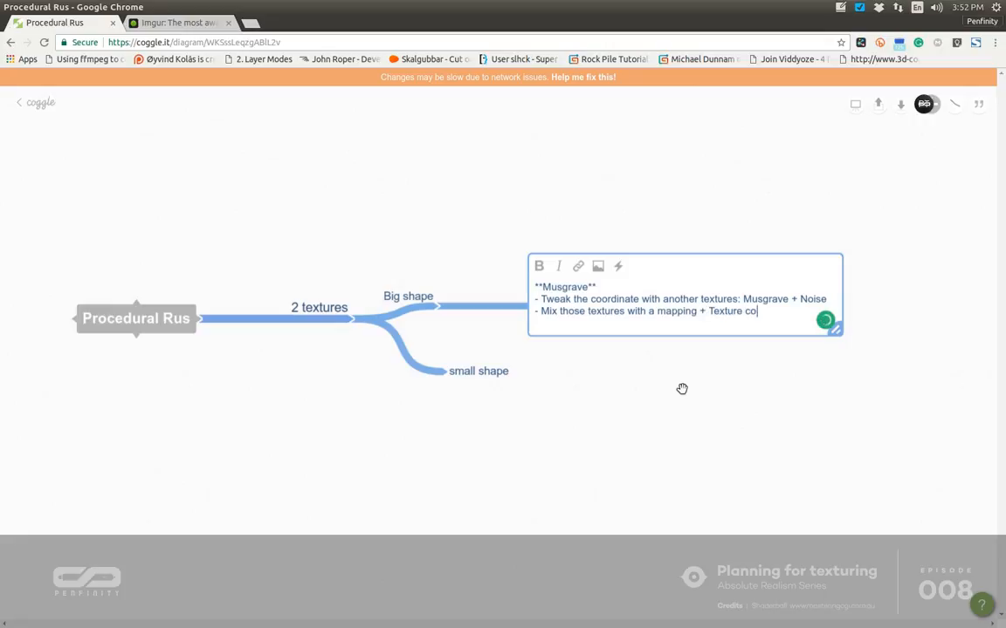
type("ord")
left_click(677, 406)
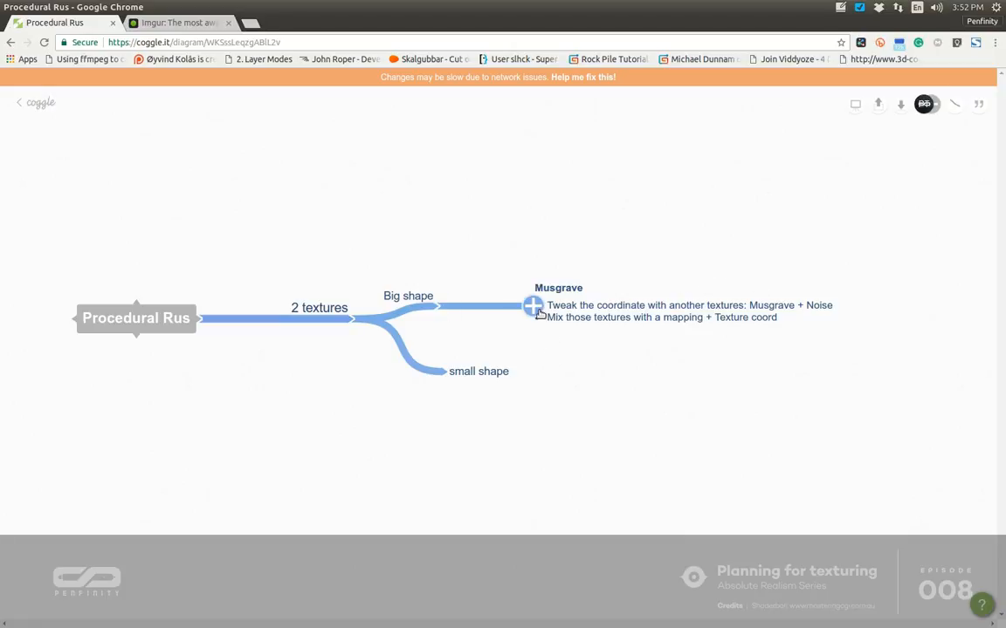
Shift the Musgrave branch slightly upward and the small shape branch downward, and add a blank branch to small shape.
left_click_drag(536, 319, 533, 305)
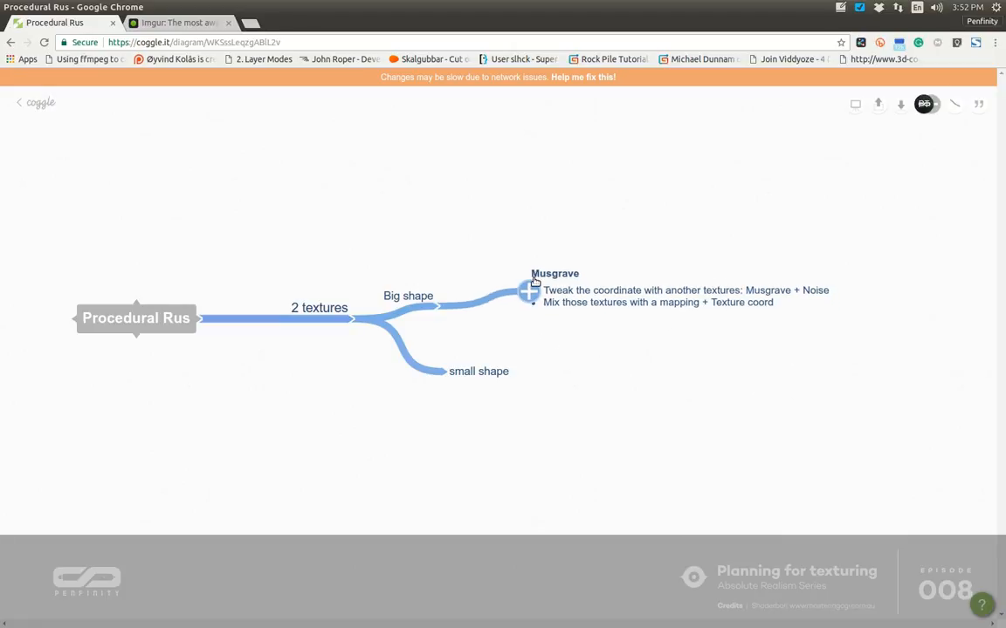
left_click_drag(446, 370, 470, 391)
left_click(471, 390)
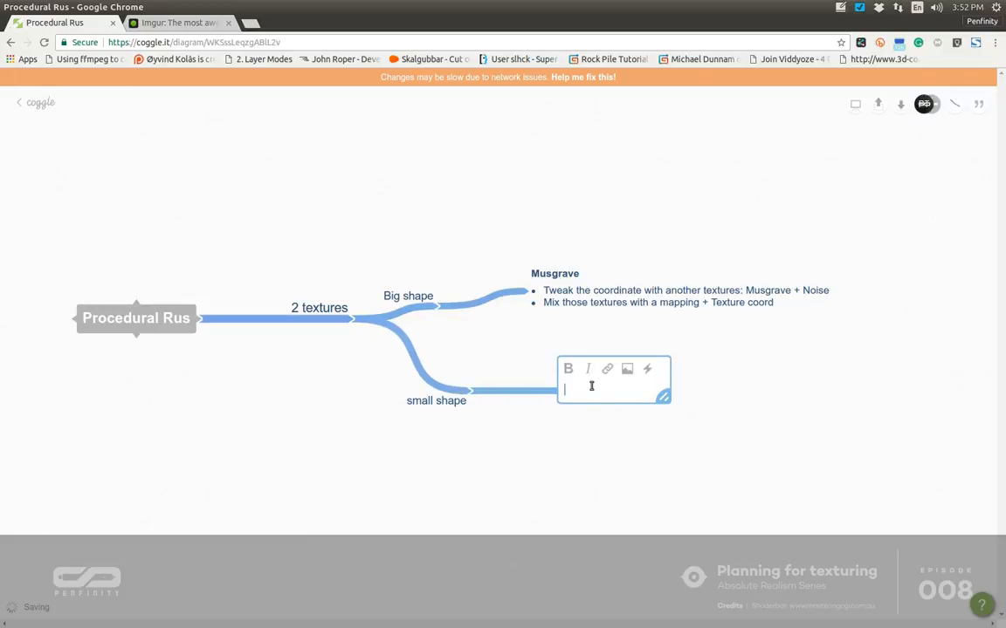
Switch to Blender, bring back the rust photo in place of the nodes and examine its small details up close.
key("alt+Tab")
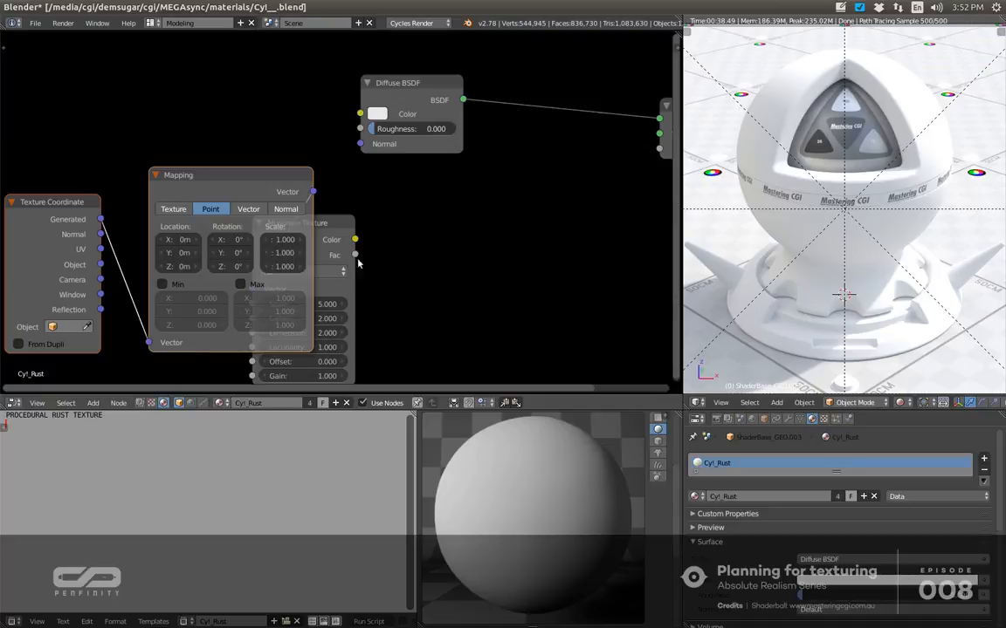
left_click(11, 402)
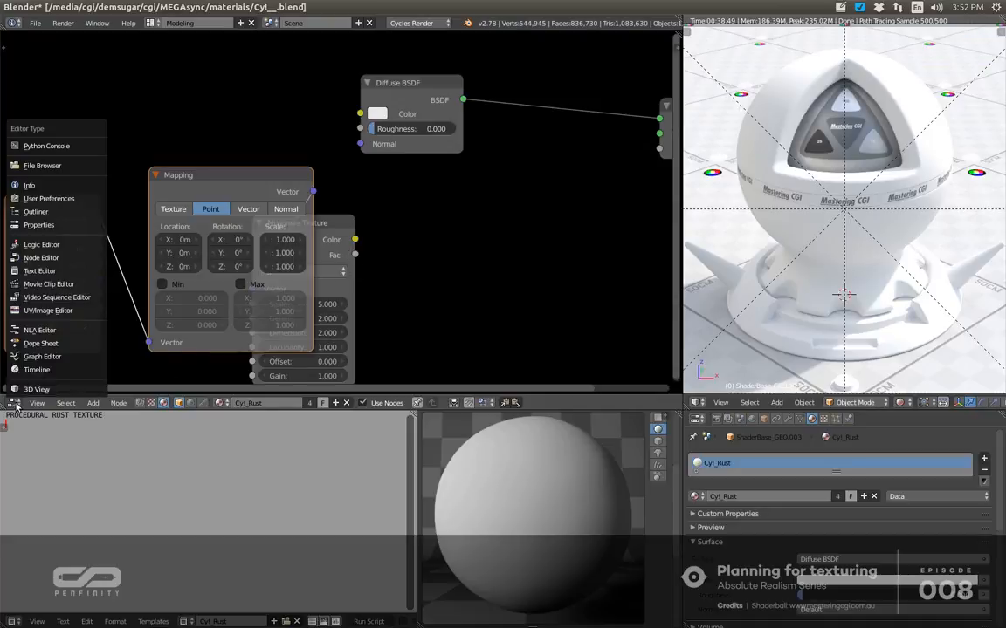
left_click(48, 310)
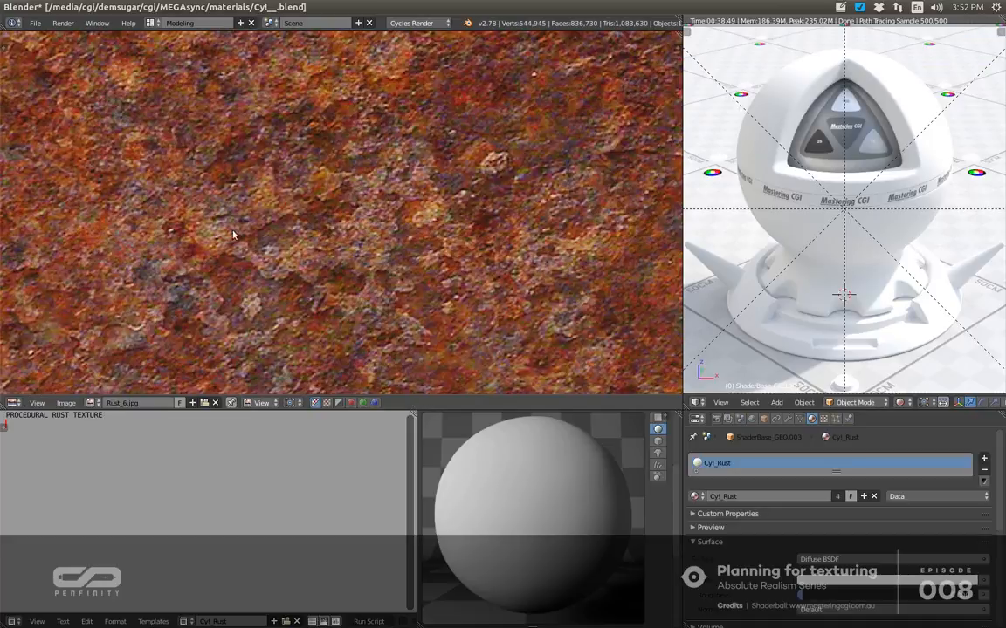
scroll(292, 226, "up", 2)
scroll(293, 225, "up", 2)
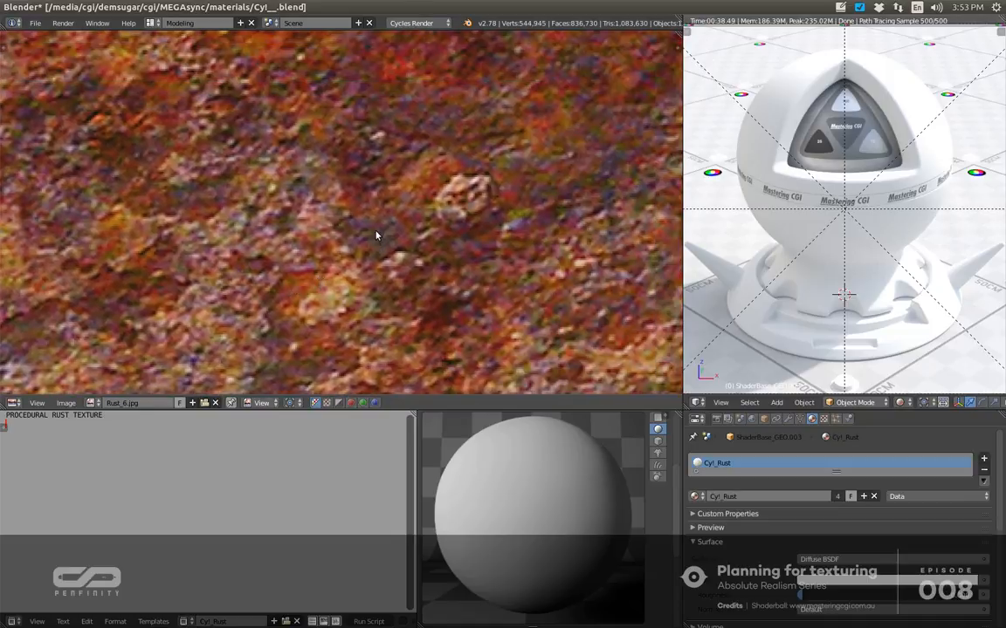
Switch to the Coggle diagram in Chrome and write "Noise" in bold on the blank branch of small shape.
key("alt+Tab")
key("alt+Tab")
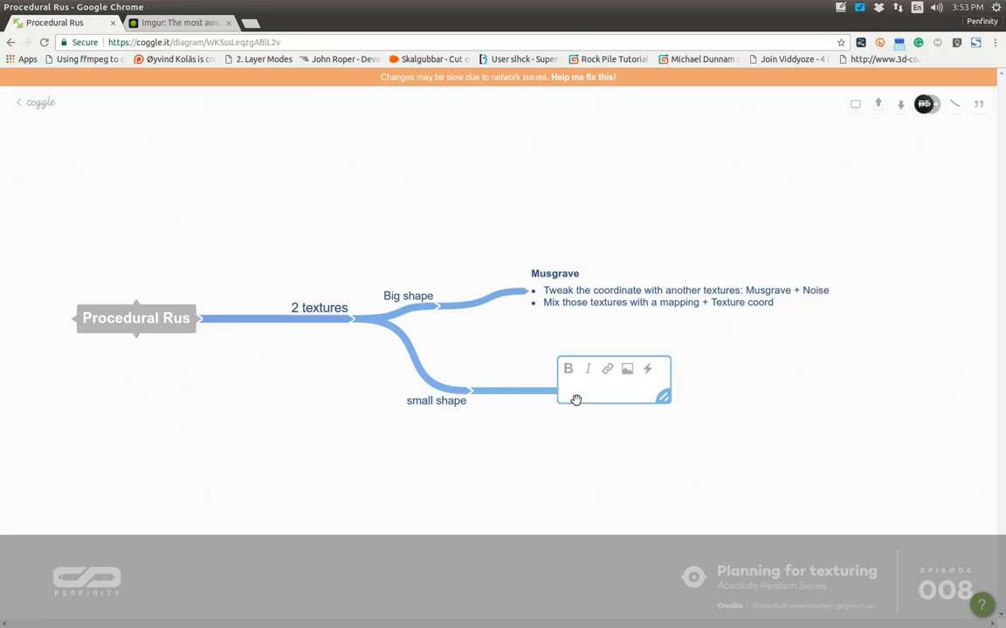
type("N")
key("BackSpace")
type("Noise")
key("shift+Left")
key("shift+Left")
key("shift+Left")
key("shift+Left")
key("shift+Left")
key("ctrl+b")
type("*")
key("Return")
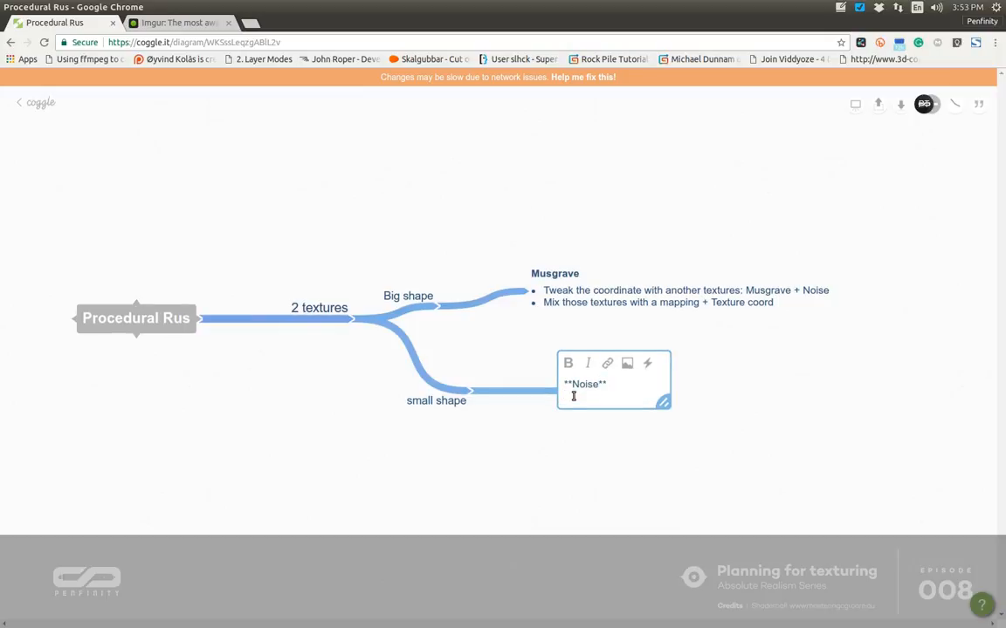
Add the line "- Play with deformation 1.5" below Noise and finish editing the branch.
type("- Play with deforma")
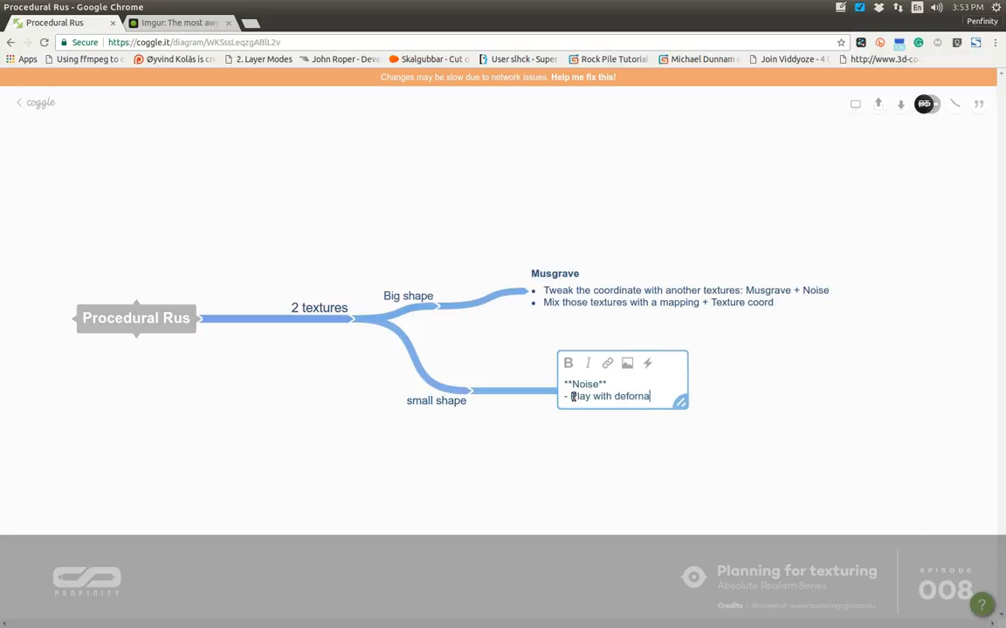
type("tion ")
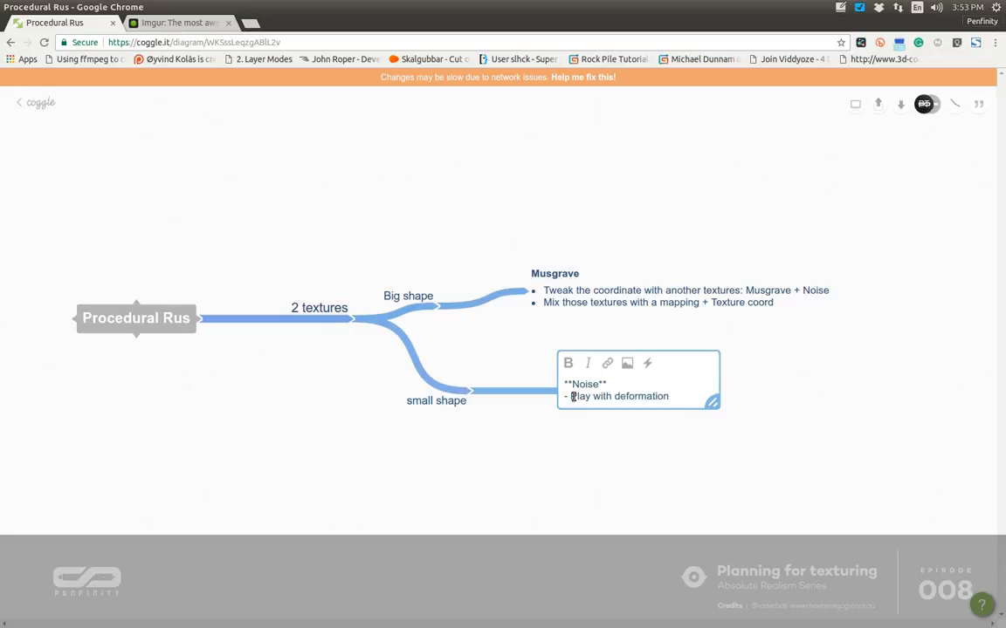
type("1.5")
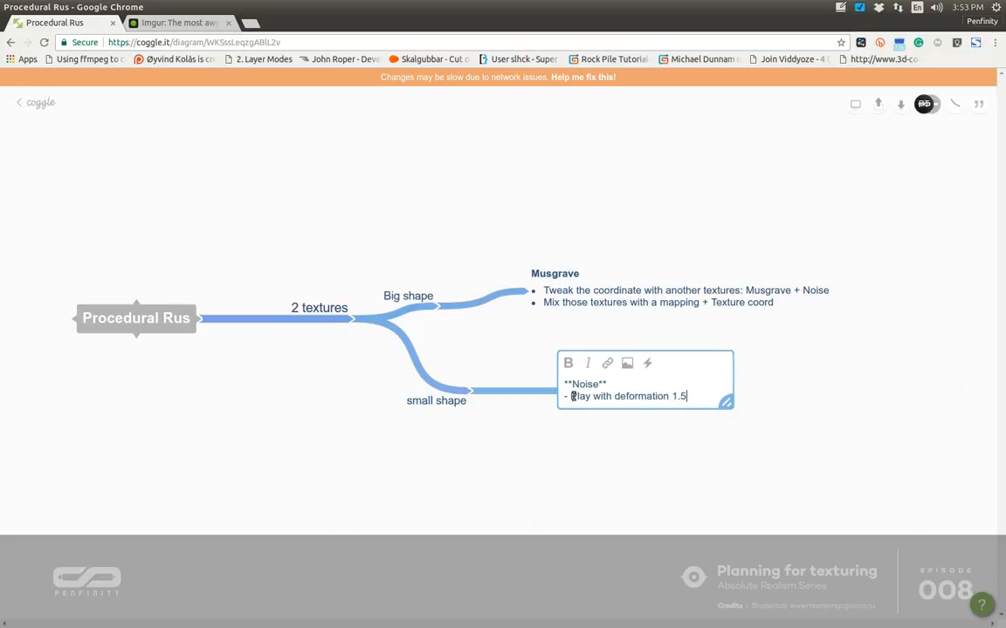
left_click(636, 476)
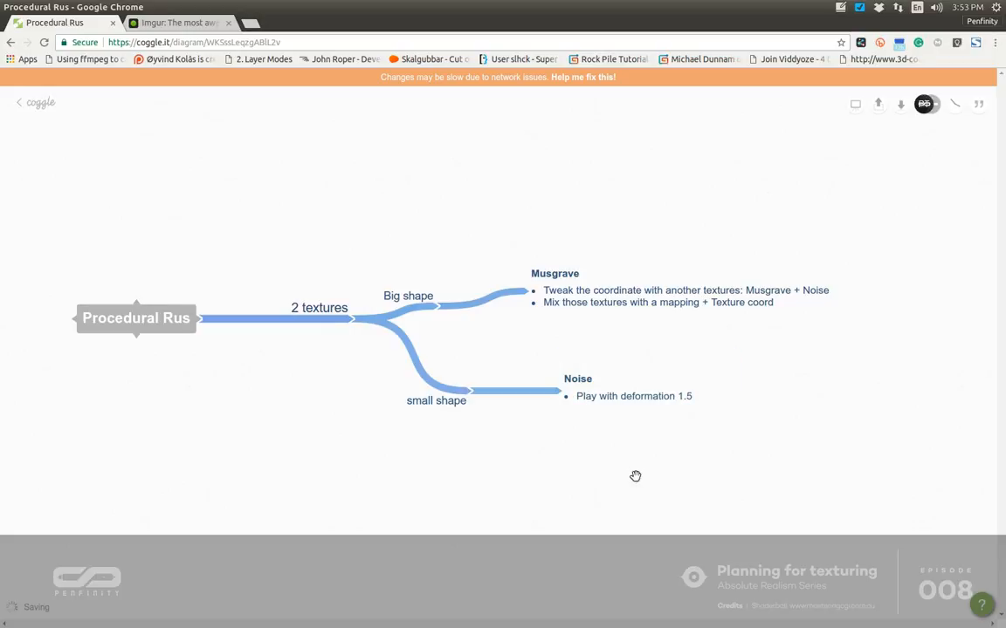
Add ".5" after "Musgrave + Noise" in the first line of the Musgrave branch and finish editing it.
mouse_move(624, 399)
left_click(820, 290)
left_click(825, 286)
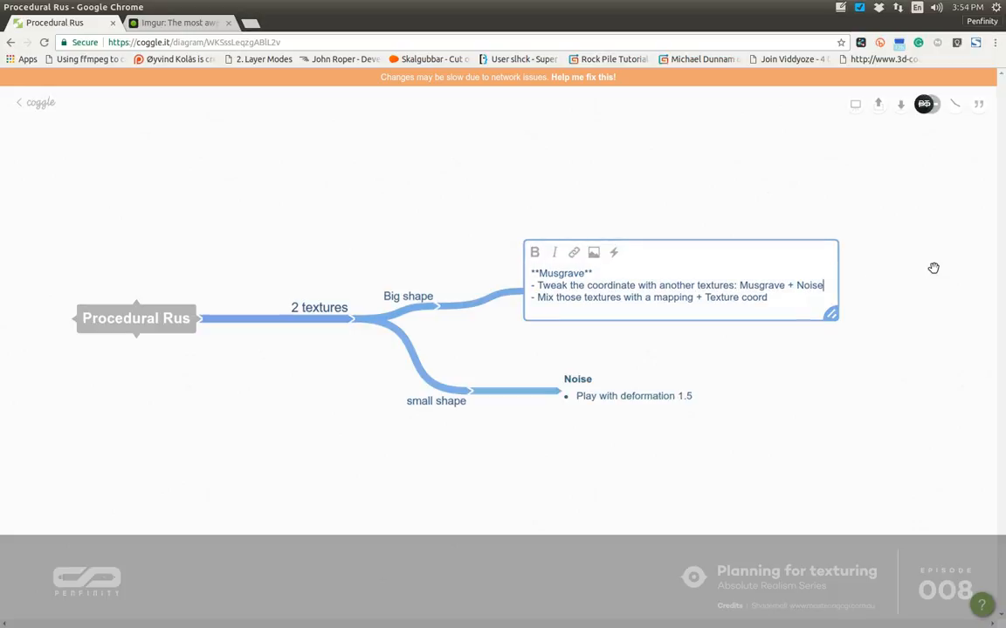
type(".5")
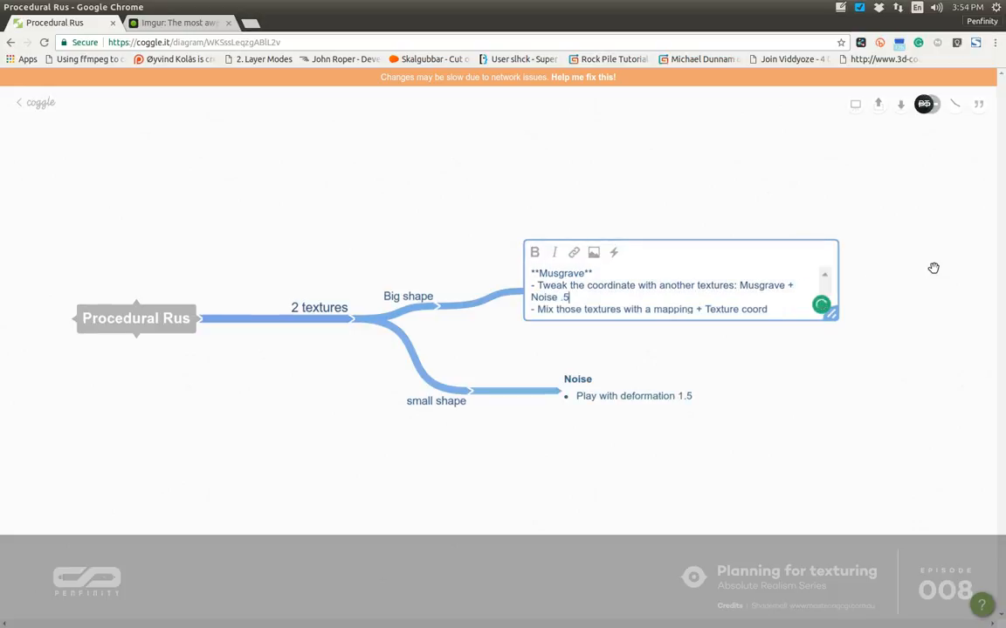
left_click(927, 358)
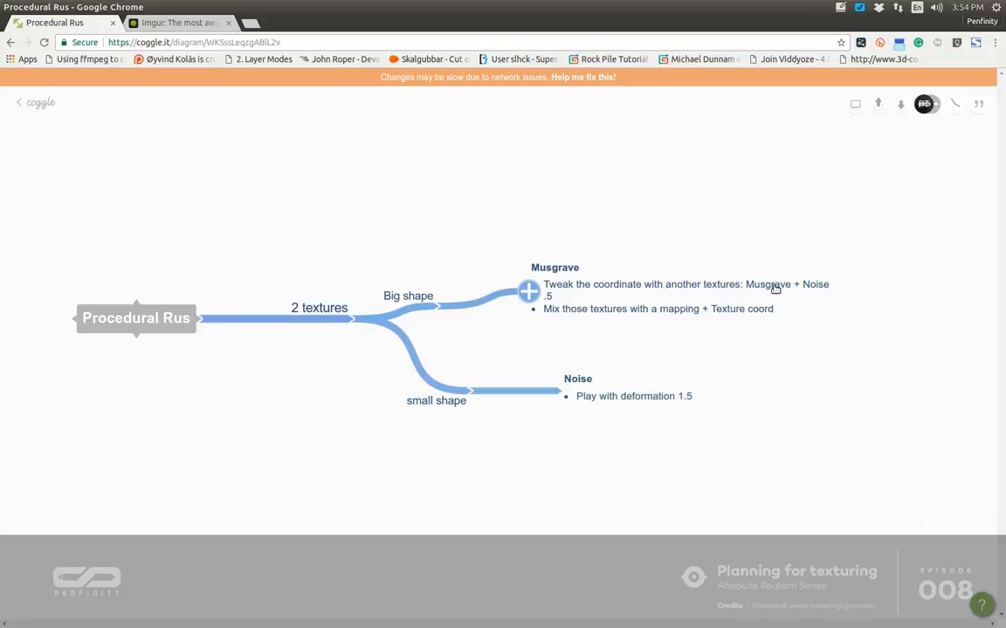
Correct the central topic's title to "Procedural Rust" and finish editing it.
left_click(168, 316)
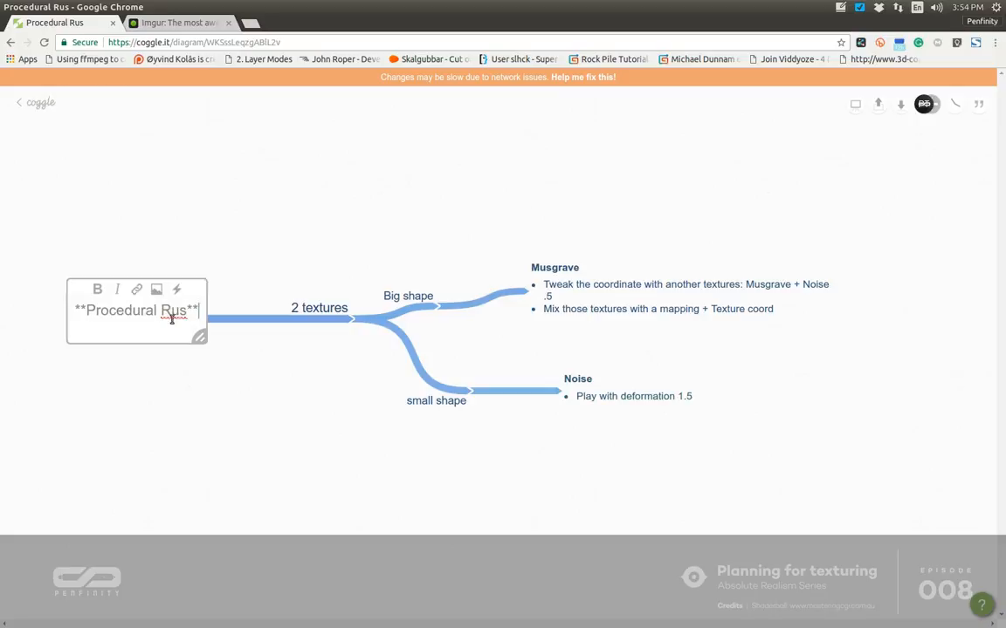
type("t")
left_click(218, 379)
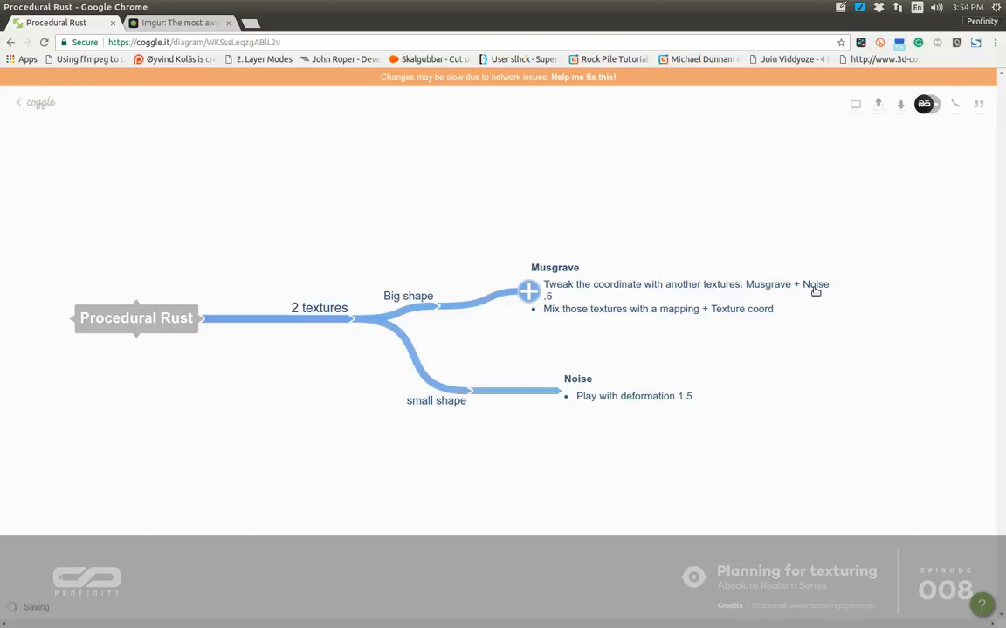
Switch to Blender, show the material nodes in place of the rust photo and delete the Texture Coordinate and Mapping nodes.
key("alt+Tab")
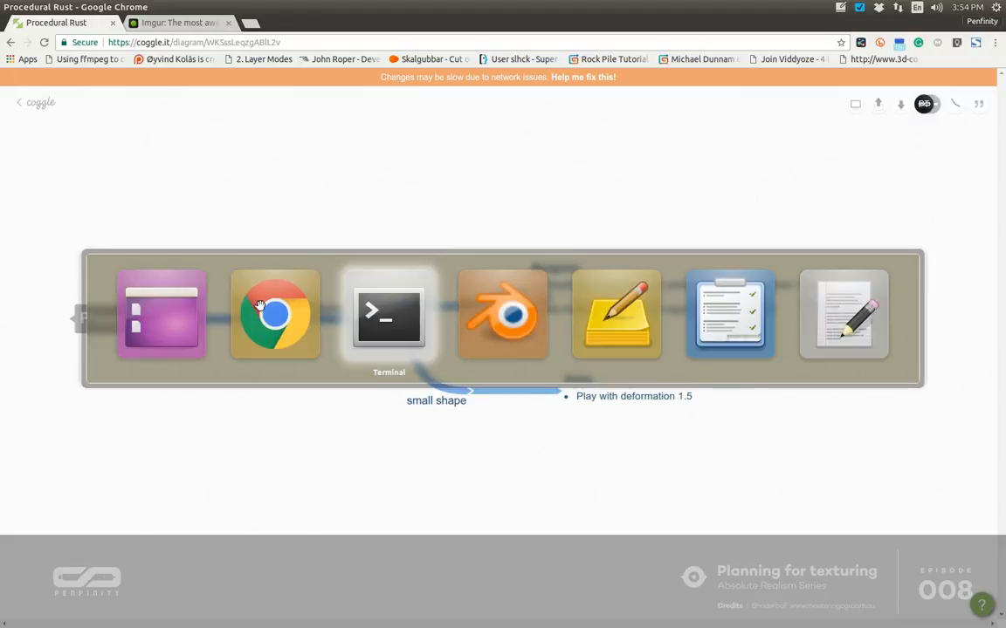
key("alt+Tab")
key("alt+Tab")
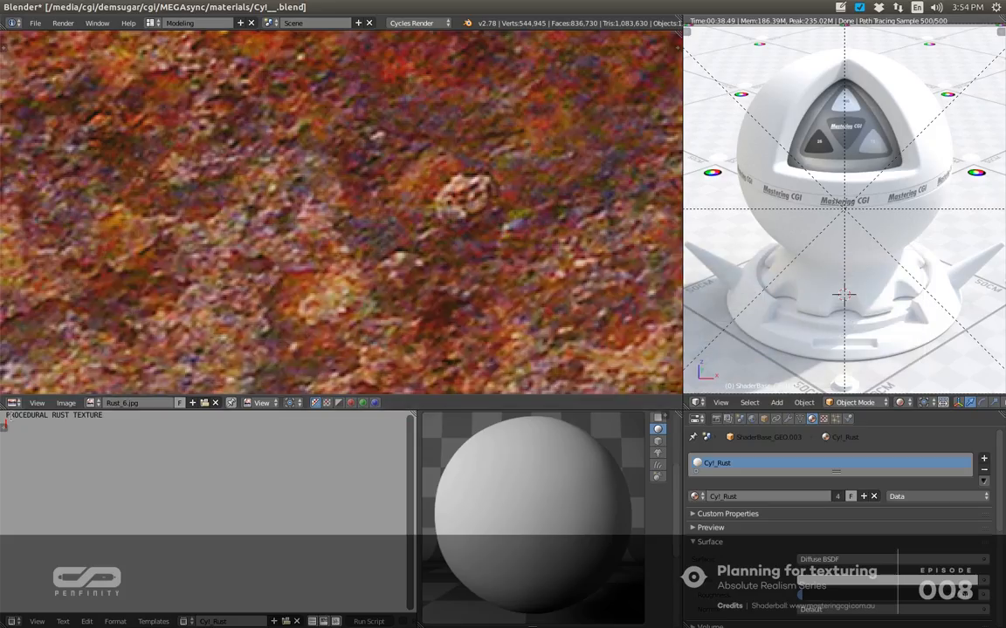
left_click(13, 402)
left_click(51, 260)
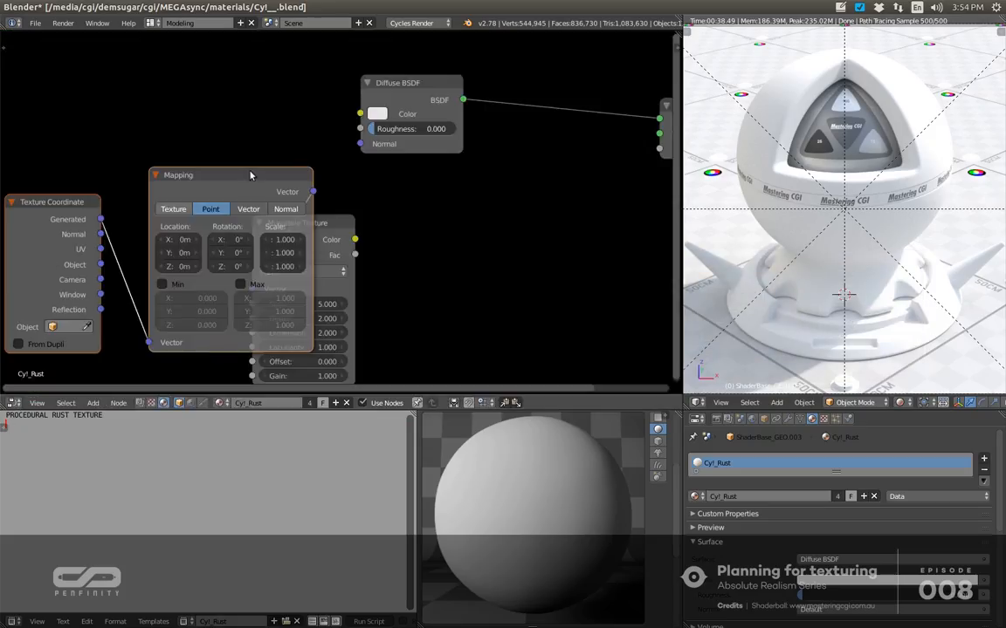
scroll(223, 153, "down", 1)
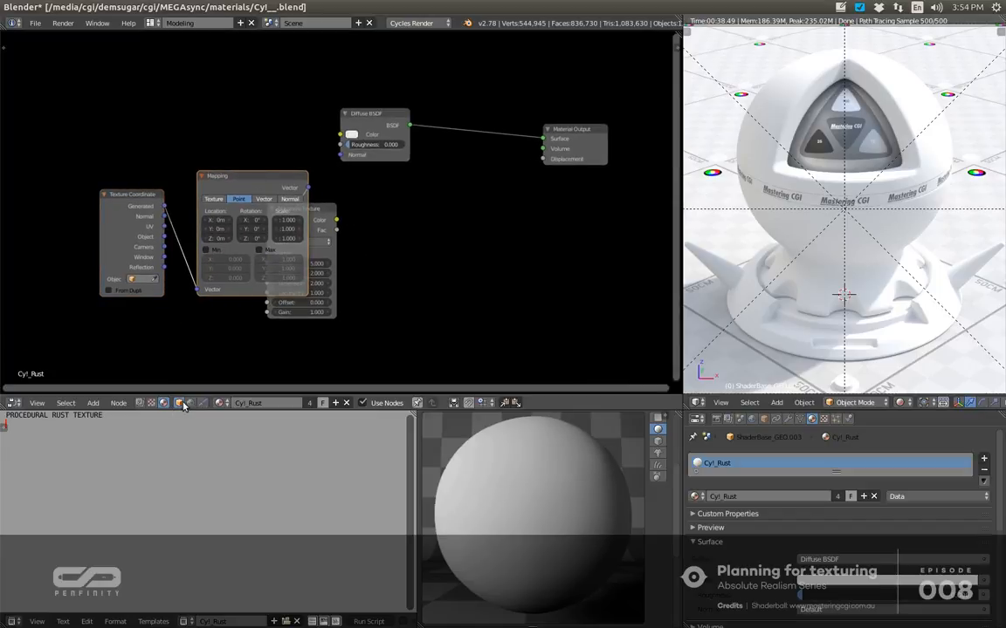
left_click(124, 210)
left_click(213, 193, "shift")
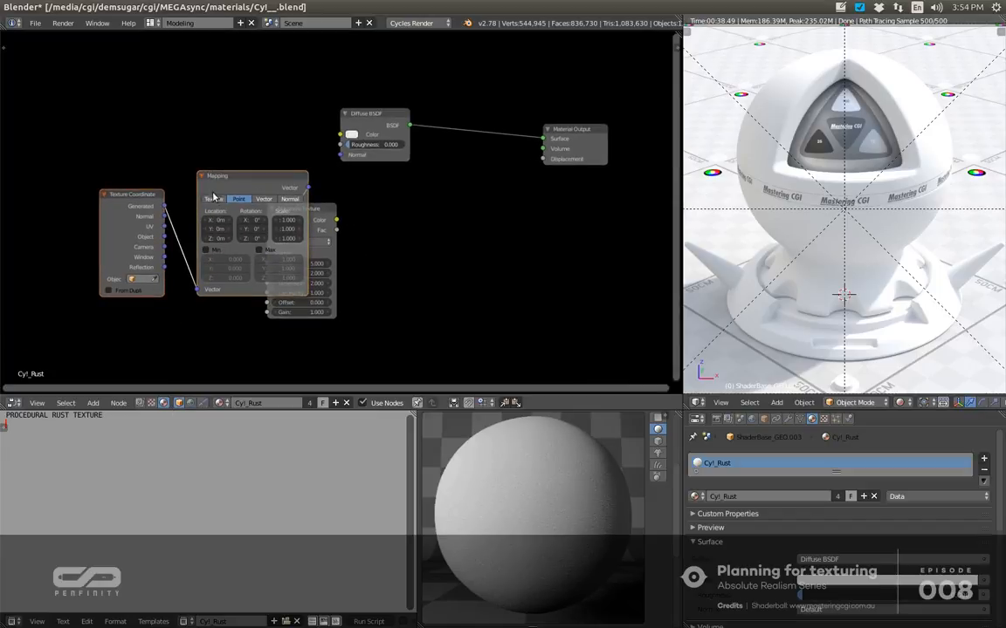
key("x")
Add a Noise Texture node beside the Musgrave Texture node and look at its settings up close.
key("shift+a")
mouse_move(210, 208)
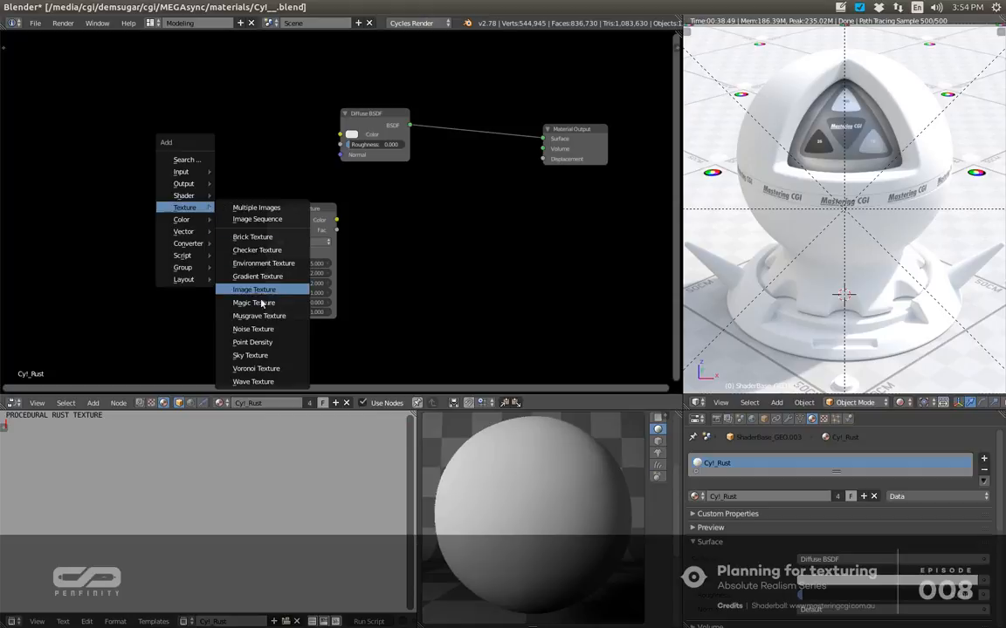
left_click(263, 328)
left_click(371, 214)
scroll(363, 252, "left", 3)
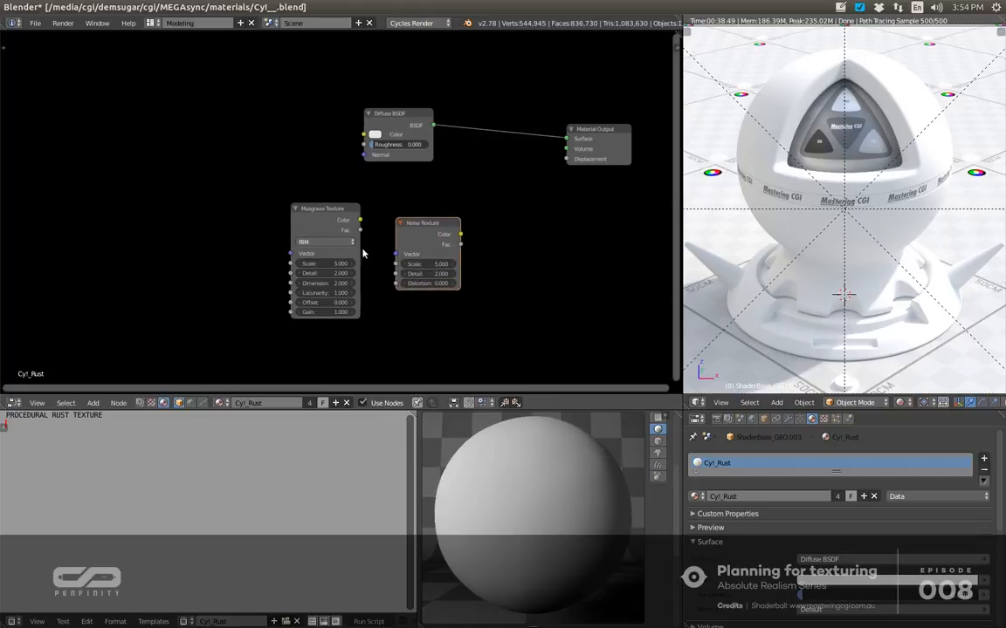
scroll(444, 291, "up", 3)
scroll(444, 291, "up", 2)
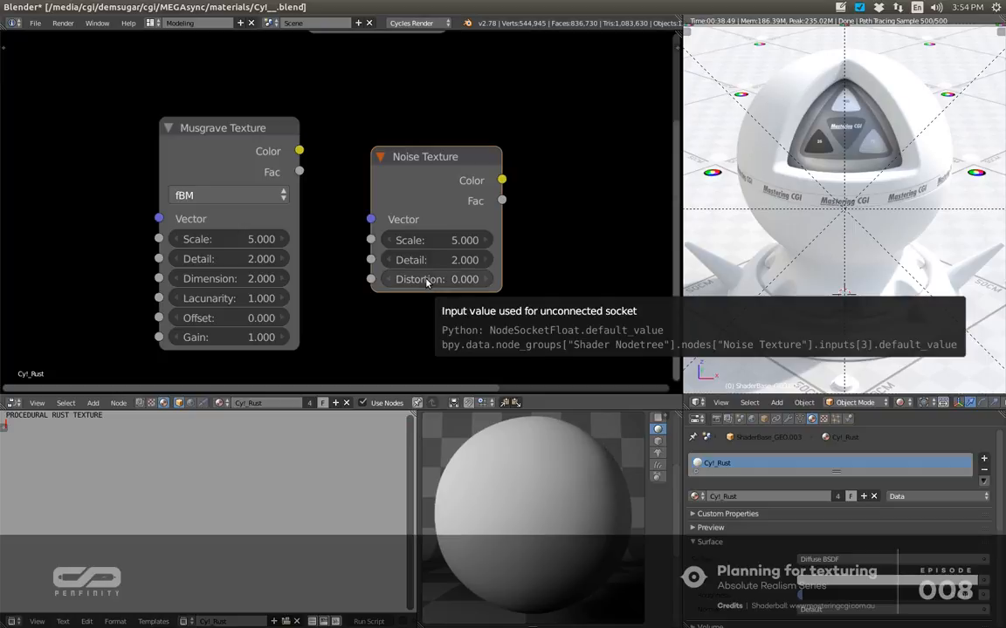
Switch to the Coggle diagram in Chrome and replace "deformation" with "distorsion" in the Noise branch's line.
key("alt+Tab")
key("Tab")
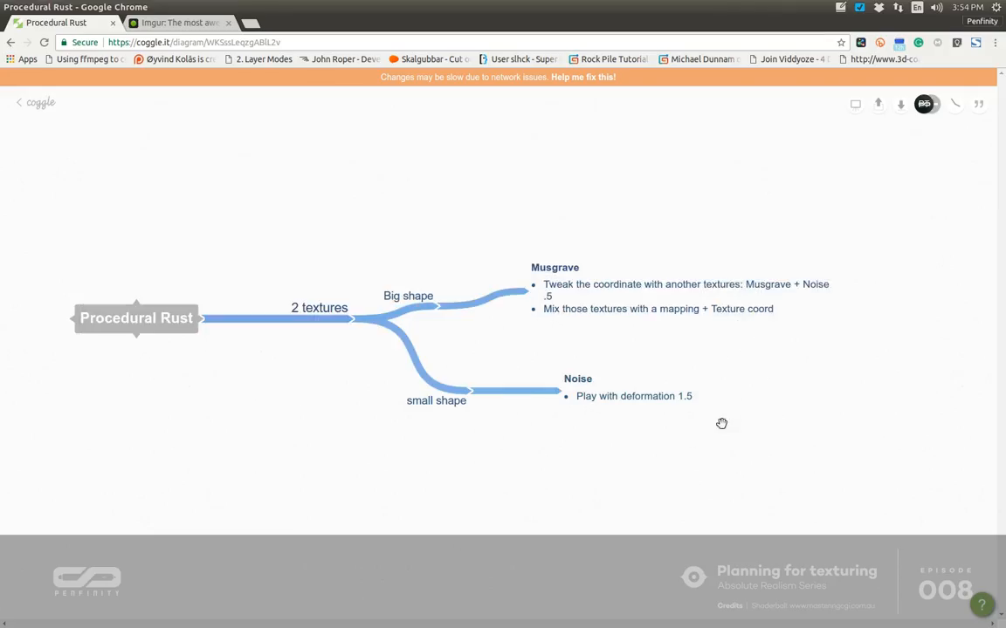
left_click(648, 398)
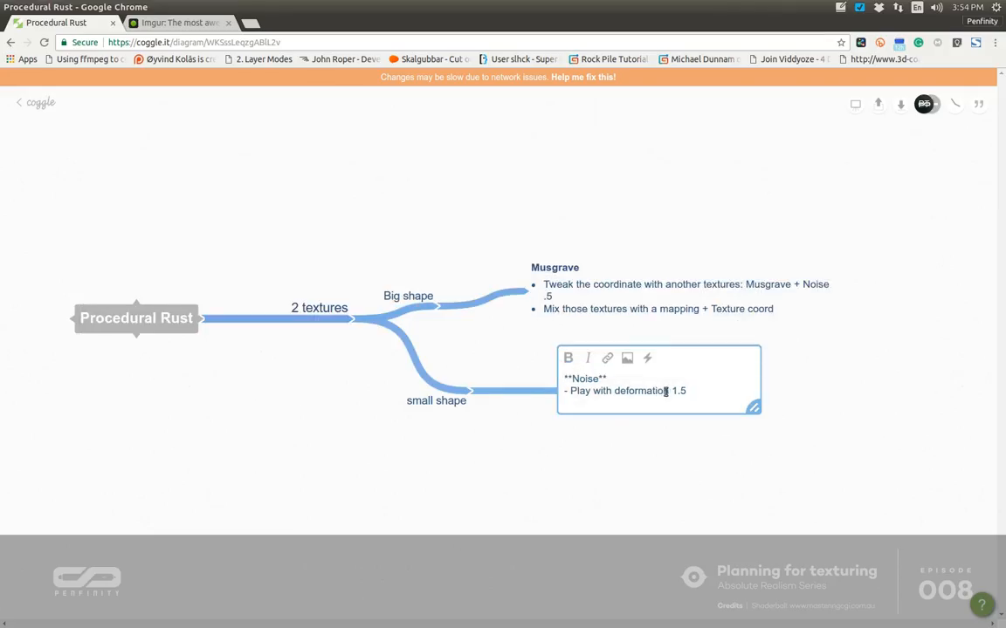
left_click_drag(669, 392, 622, 393)
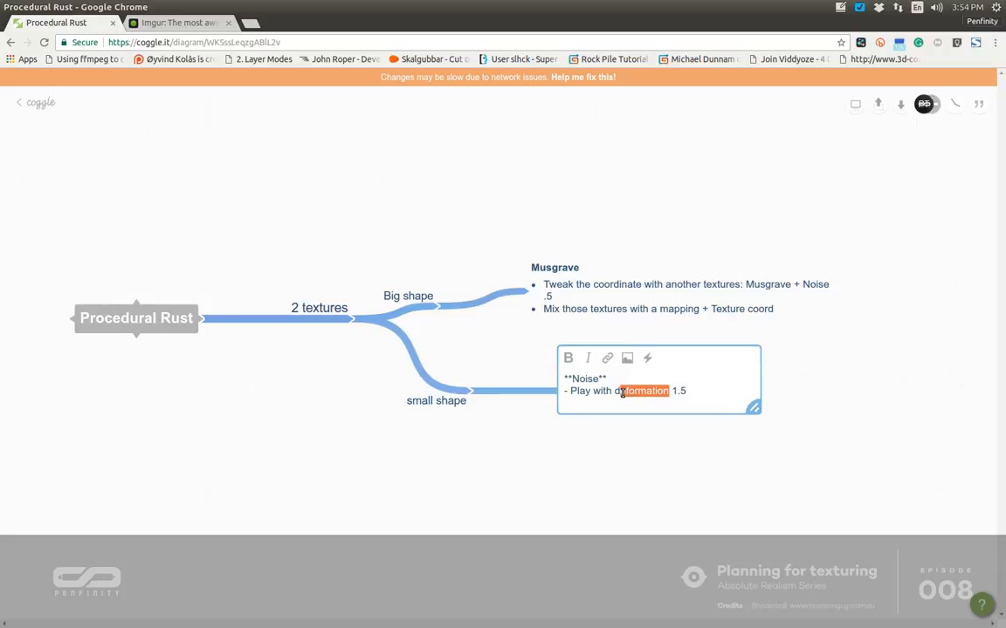
type("istorsion")
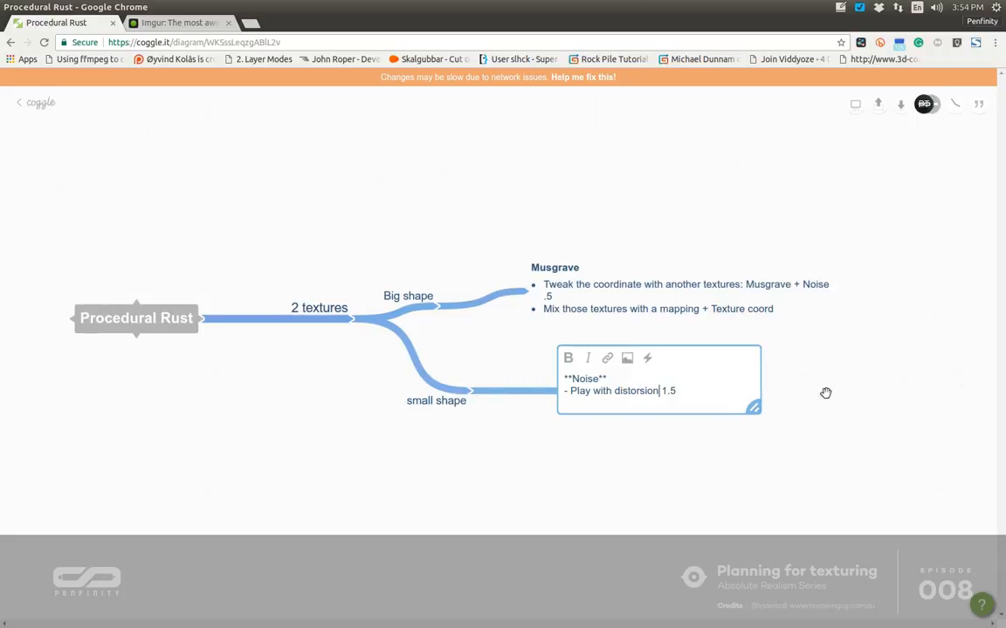
Switch to Blender and move the Musgrave Texture and Noise Texture nodes slightly upward and further apart.
key("alt+Tab")
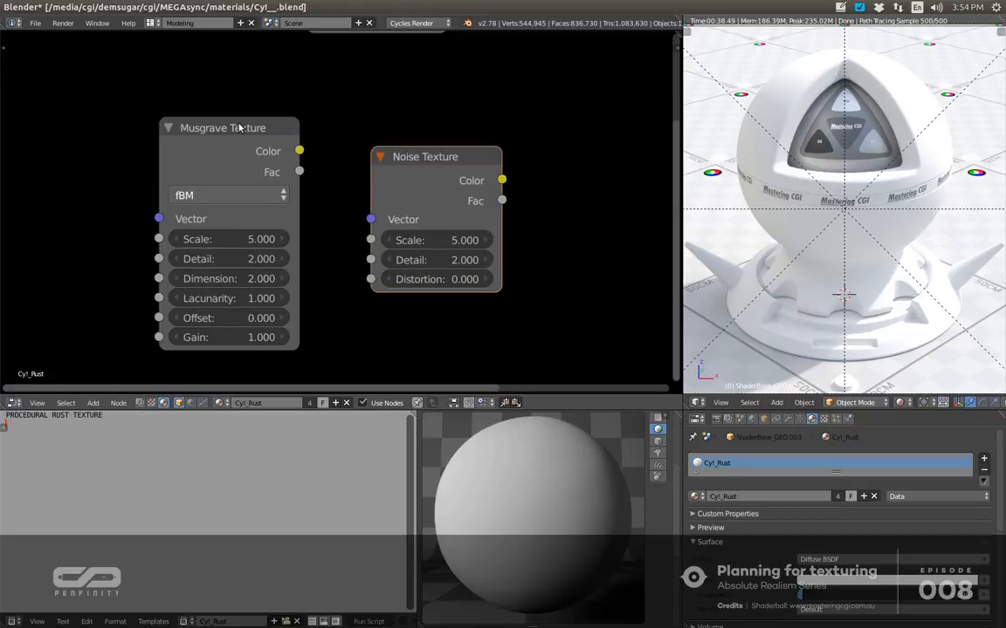
left_click_drag(240, 127, 224, 114)
left_click_drag(422, 159, 450, 133)
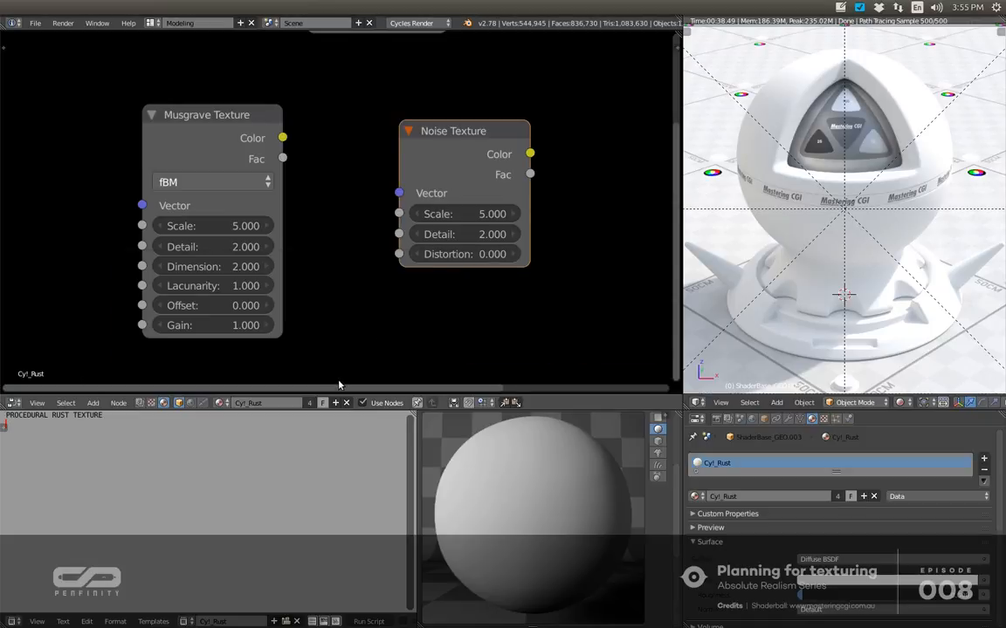
Switch to the Coggle diagram in Chrome and shift the small shape branch slightly outward and downward.
key("alt+Tab")
left_click_drag(516, 440, 406, 380)
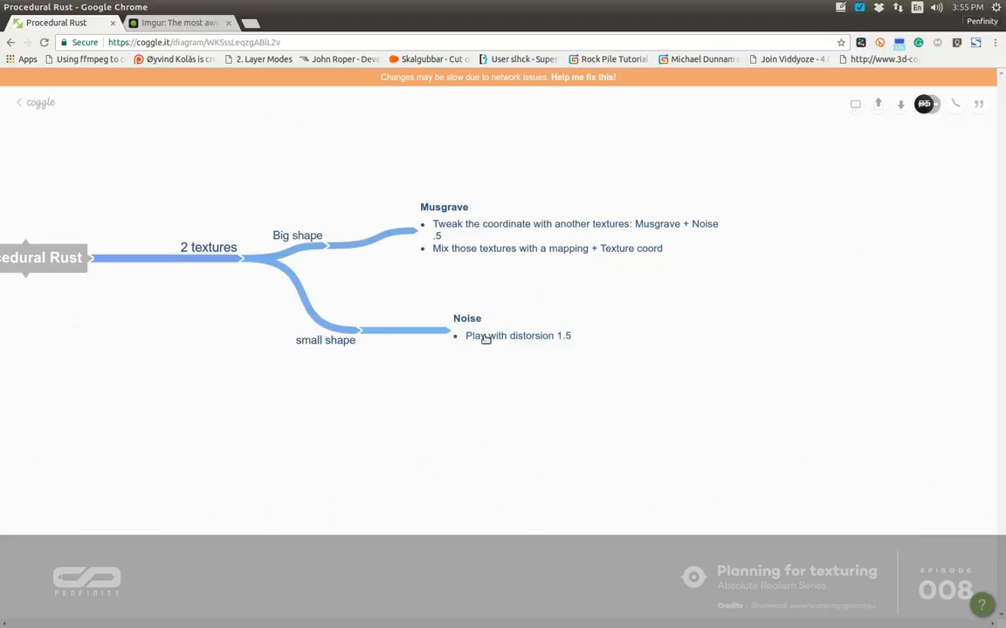
left_click(569, 333)
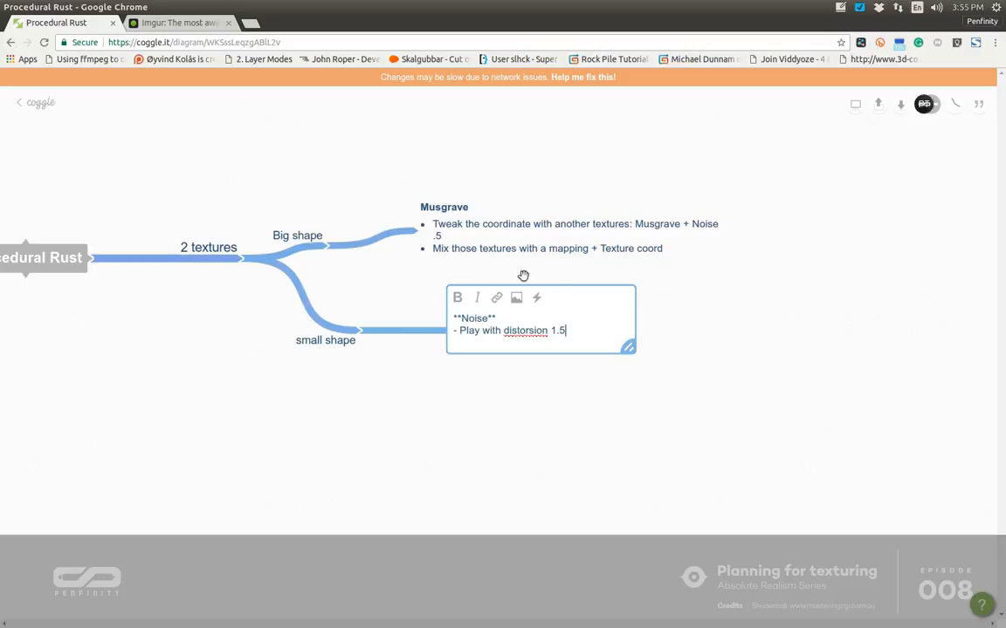
left_click(518, 397)
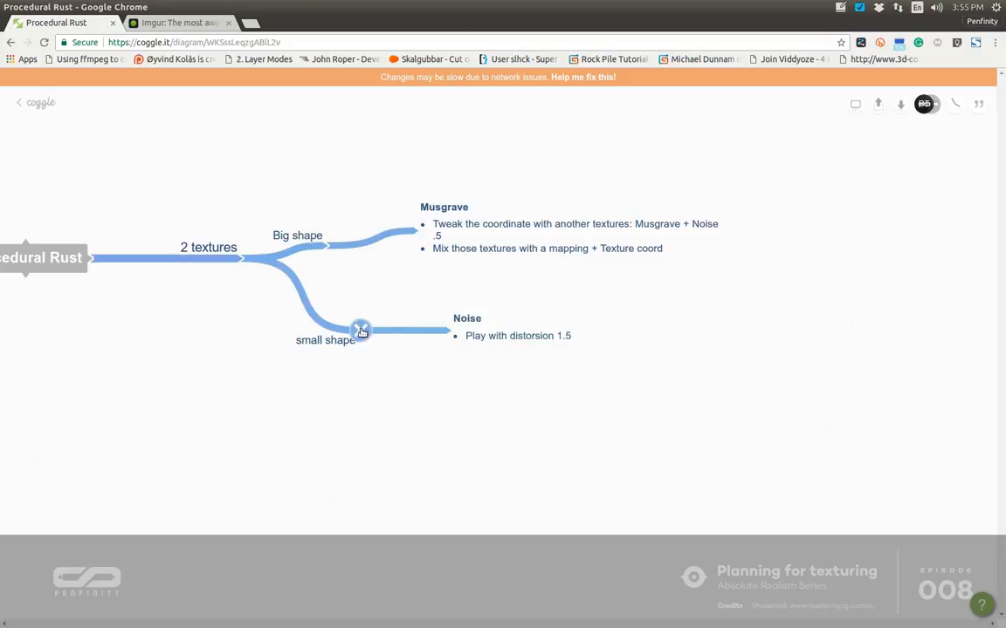
left_click_drag(363, 332, 395, 347)
left_click_drag(243, 259, 296, 266)
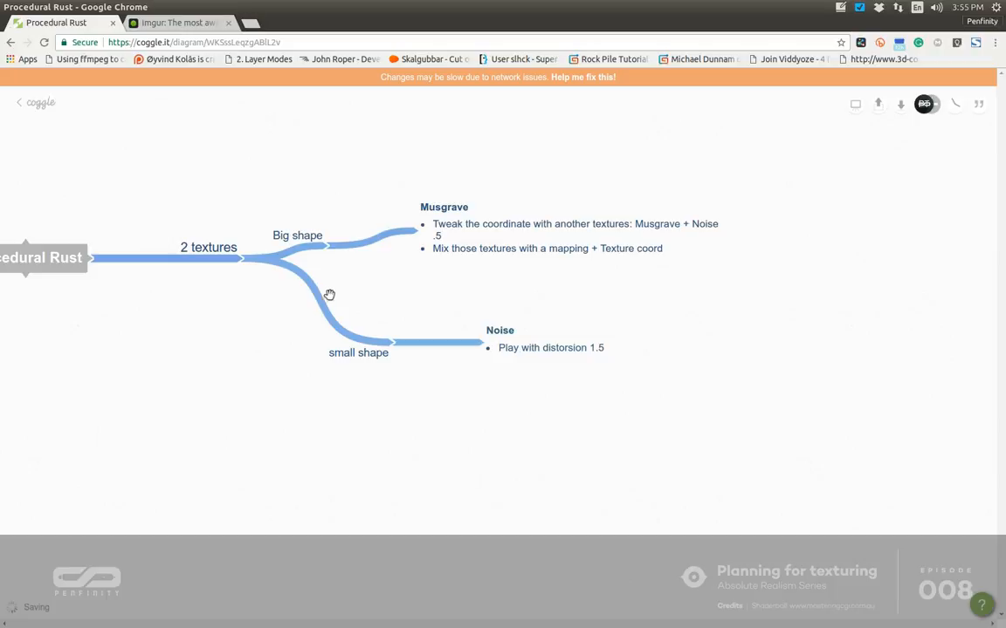
Add a branch named "Color" to the central topic and place it below the small shape branch.
left_click(93, 260)
type("C")
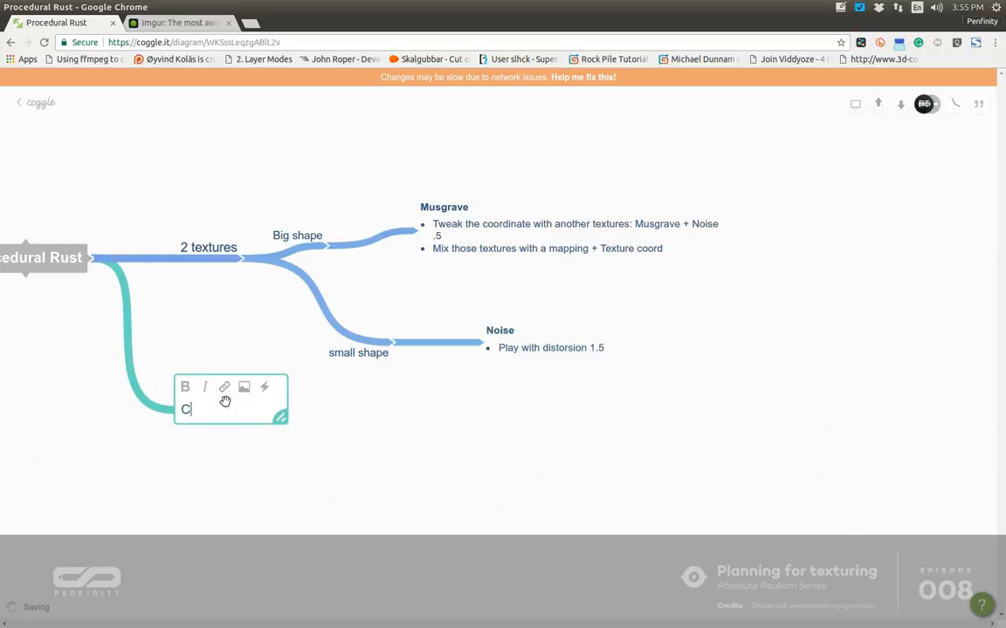
type("olor")
left_click(197, 456)
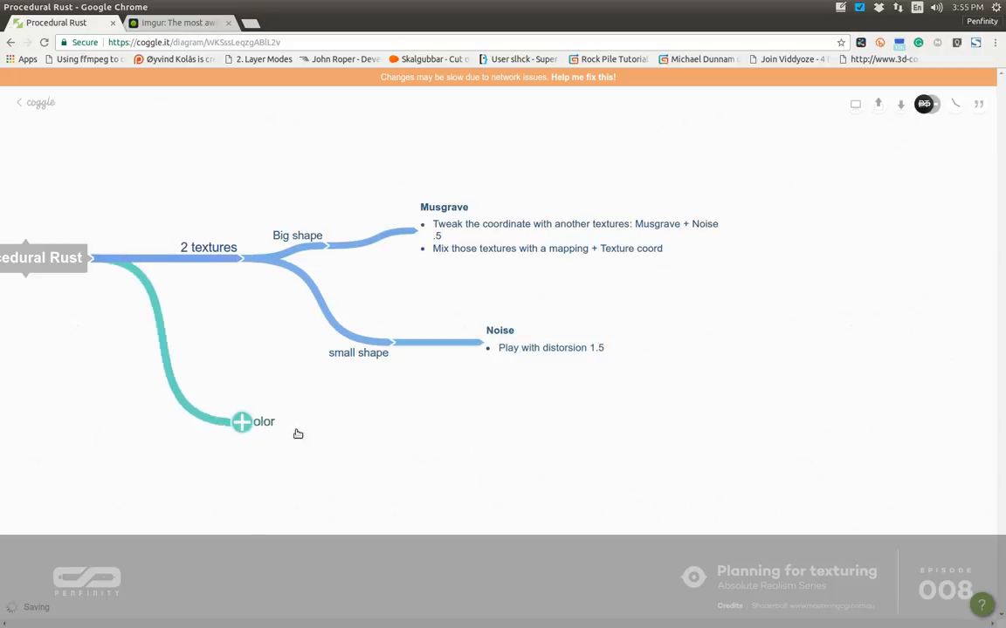
Switch to Blender, bring back the rust photo in place of the nodes and examine its colors and the neighboring texture maps.
key("alt+Tab")
key("alt+Tab")
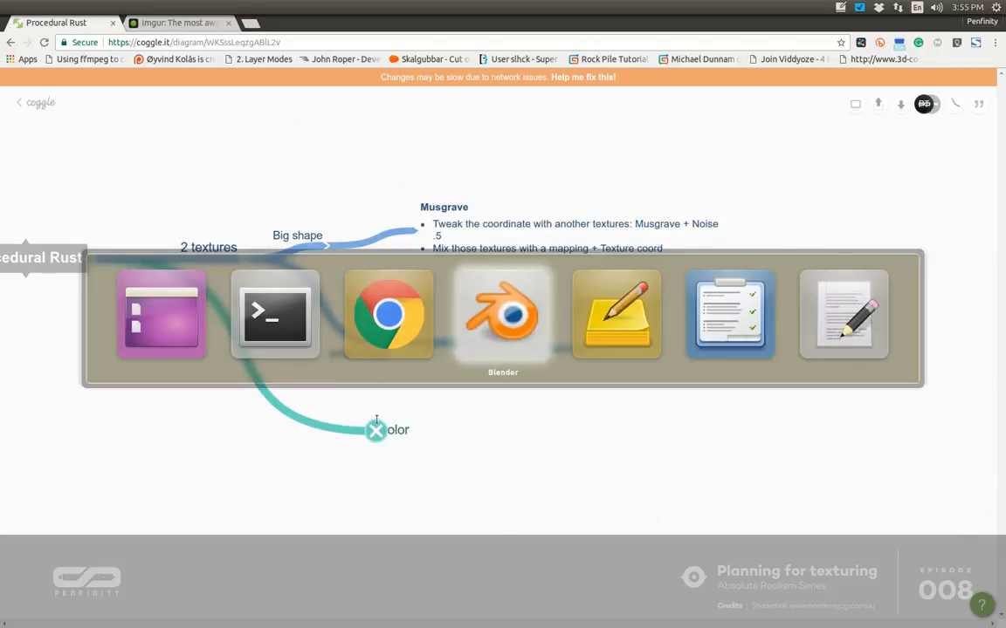
left_click(13, 402)
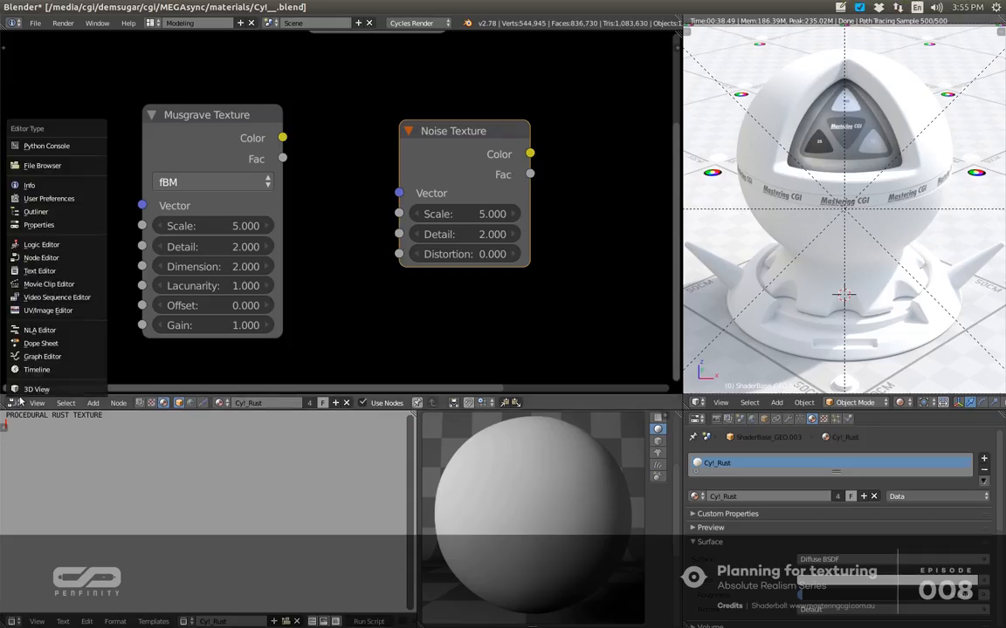
left_click(39, 310)
scroll(265, 172, "down", 4)
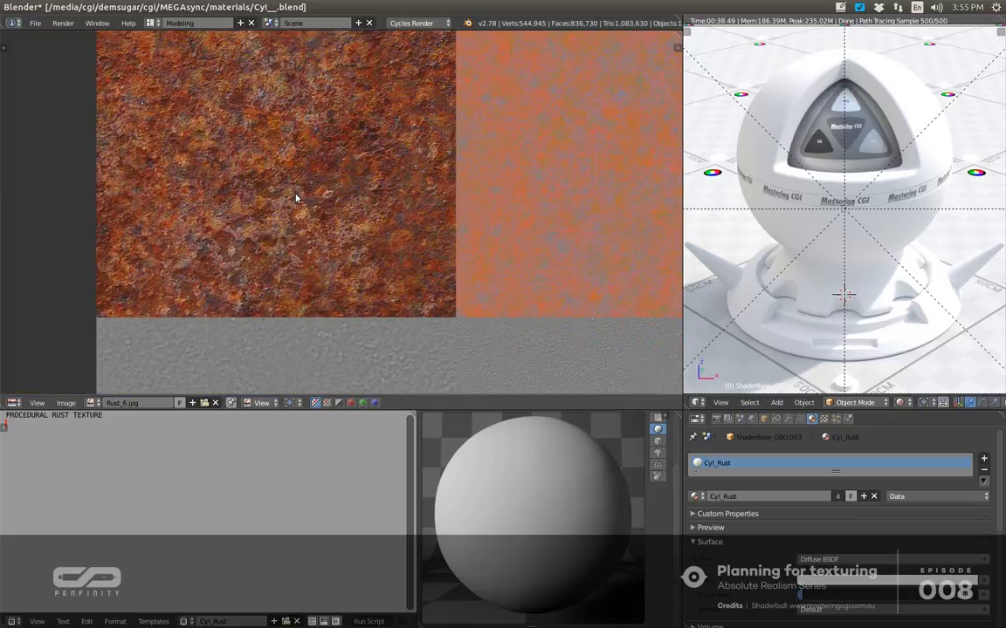
left_click_drag(525, 240, 369, 205)
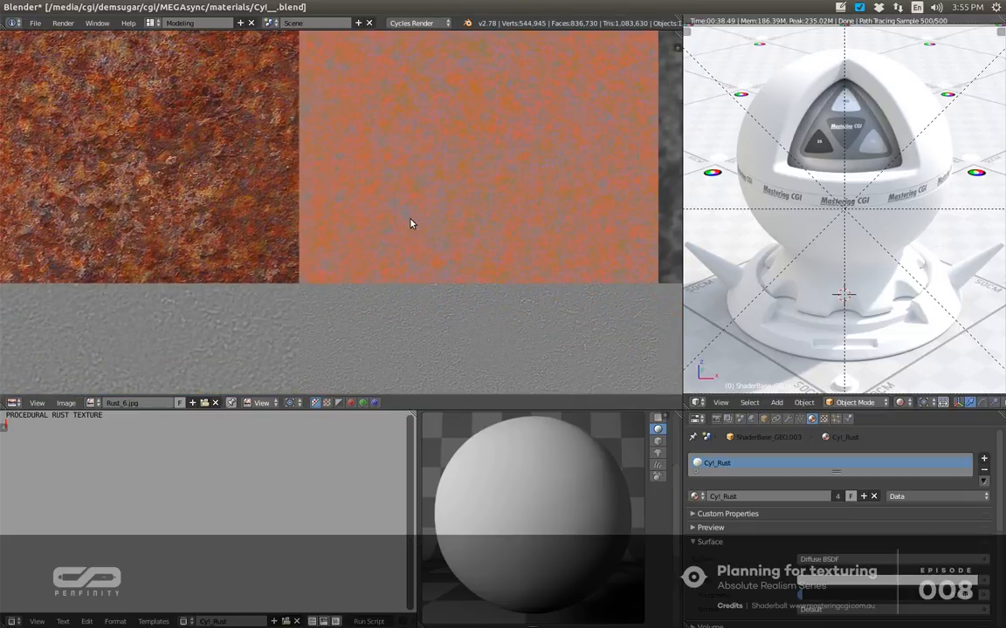
left_click_drag(264, 185, 431, 215)
scroll(305, 155, "up", 1)
left_click_drag(306, 156, 382, 144)
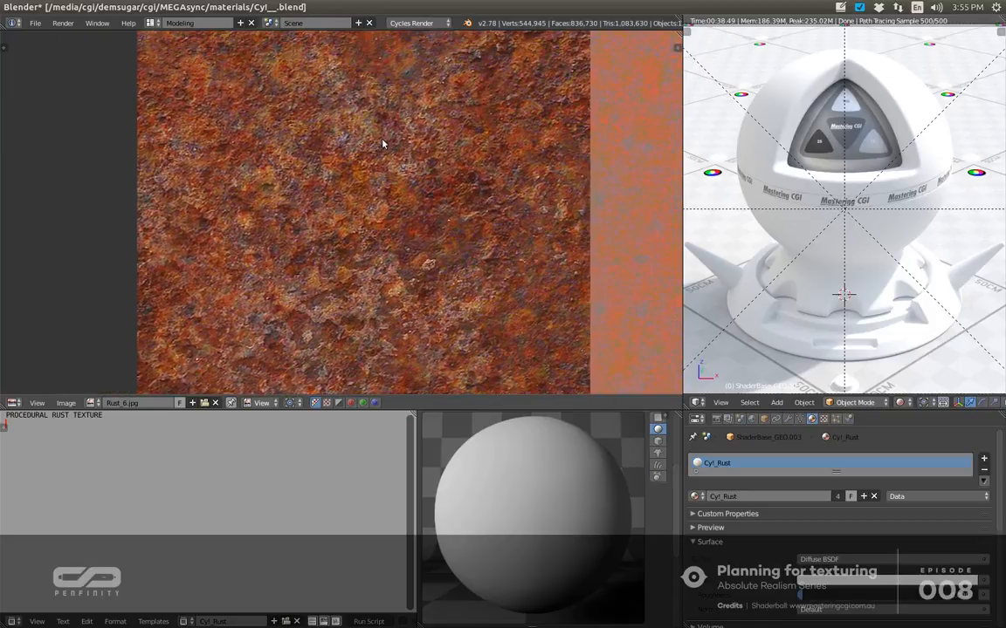
scroll(465, 160, "up", 1)
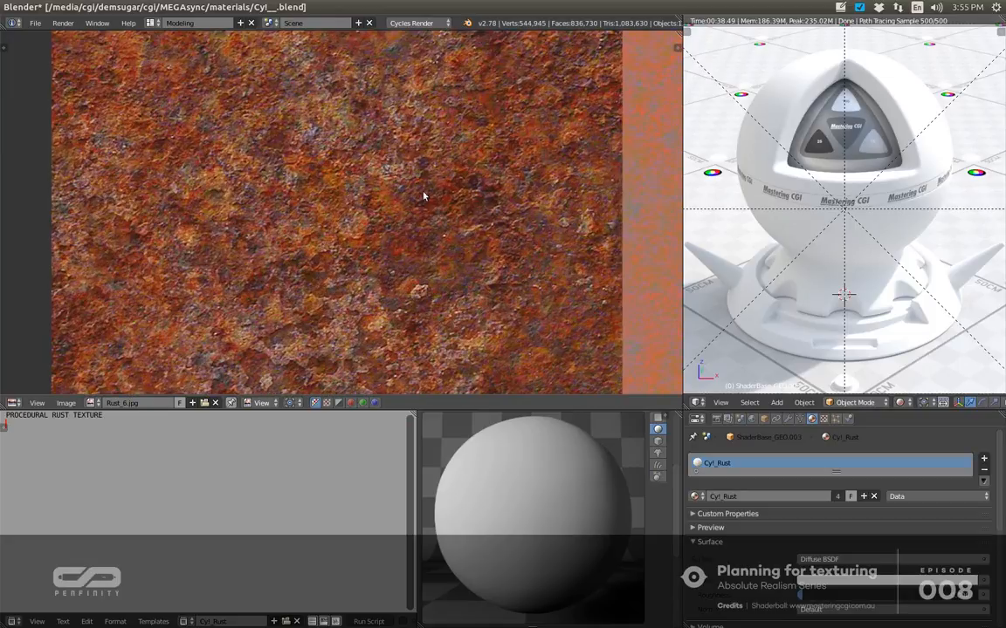
left_click_drag(268, 263, 289, 295)
left_click_drag(420, 257, 345, 271)
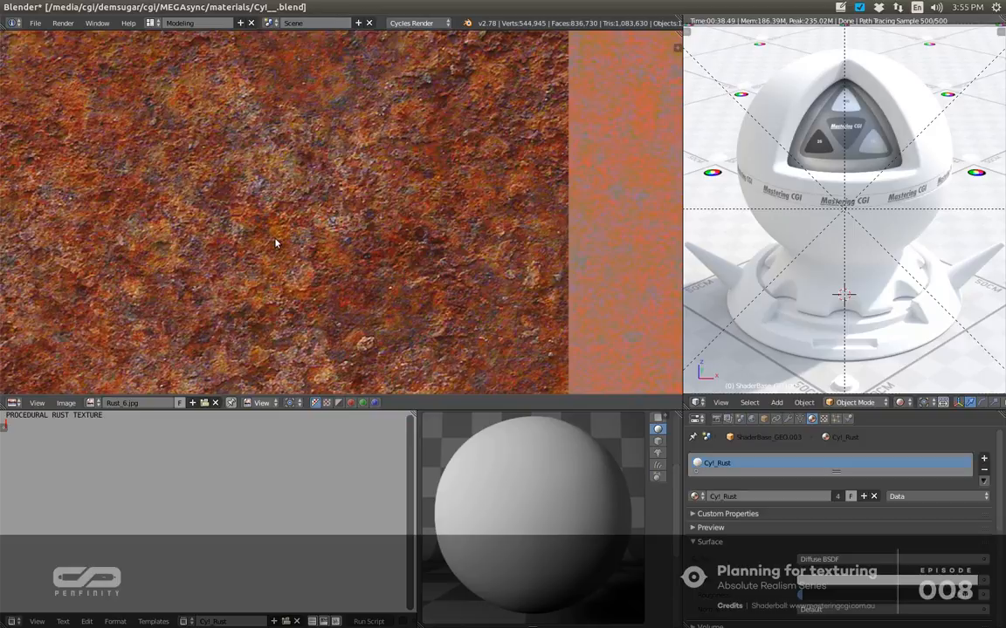
left_click_drag(275, 245, 333, 248)
Switch to the Coggle diagram in Chrome and undo the accidental removal of the Color branch.
key("alt+Tab")
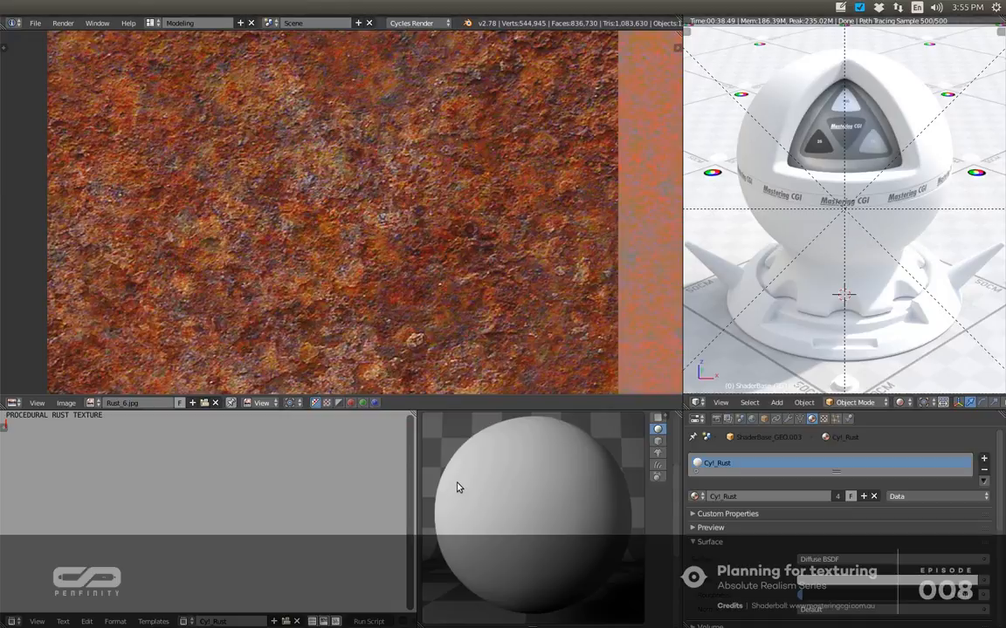
left_click(374, 429)
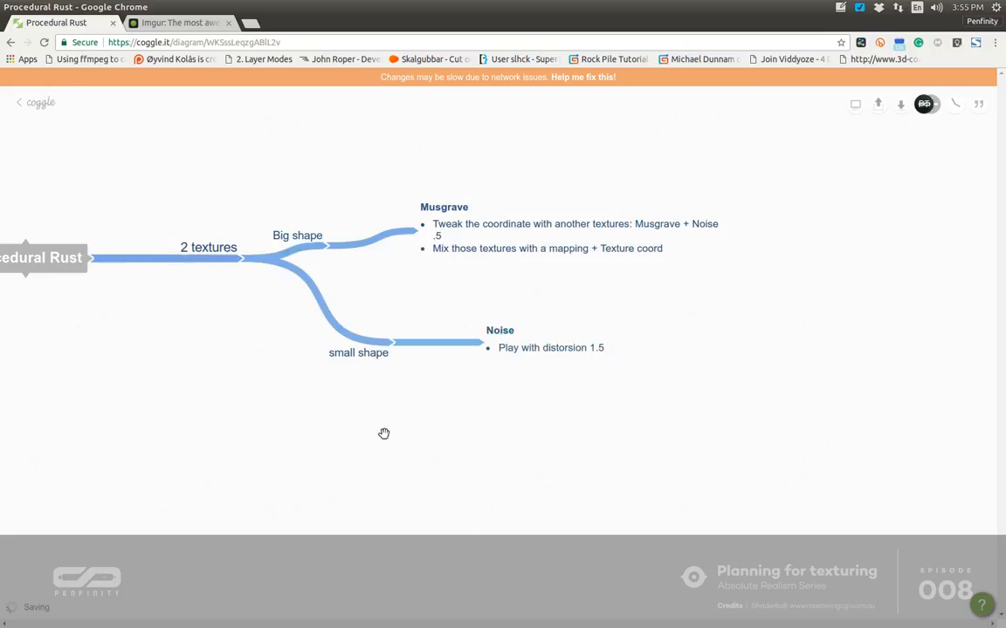
key("ctrl+z")
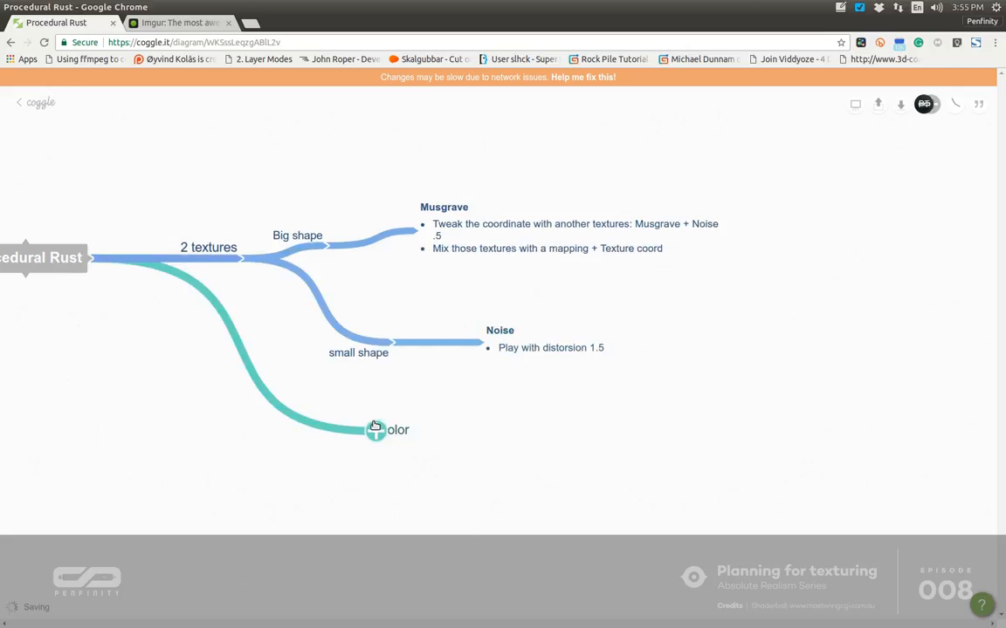
Add a child branch to the Color branch and name it "2 colorramps".
left_click(374, 428)
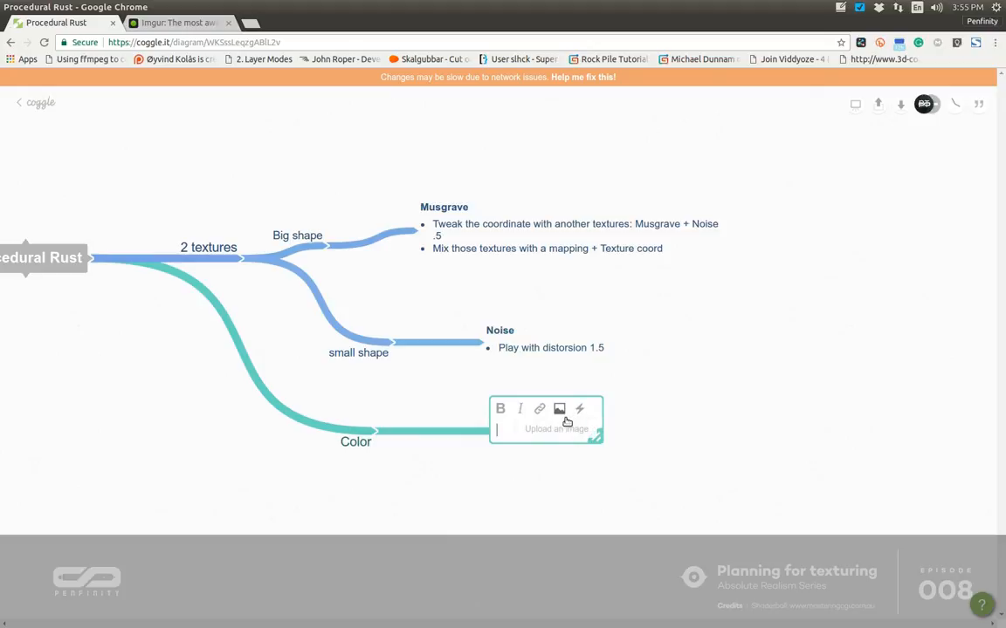
type("2 colorramp for ")
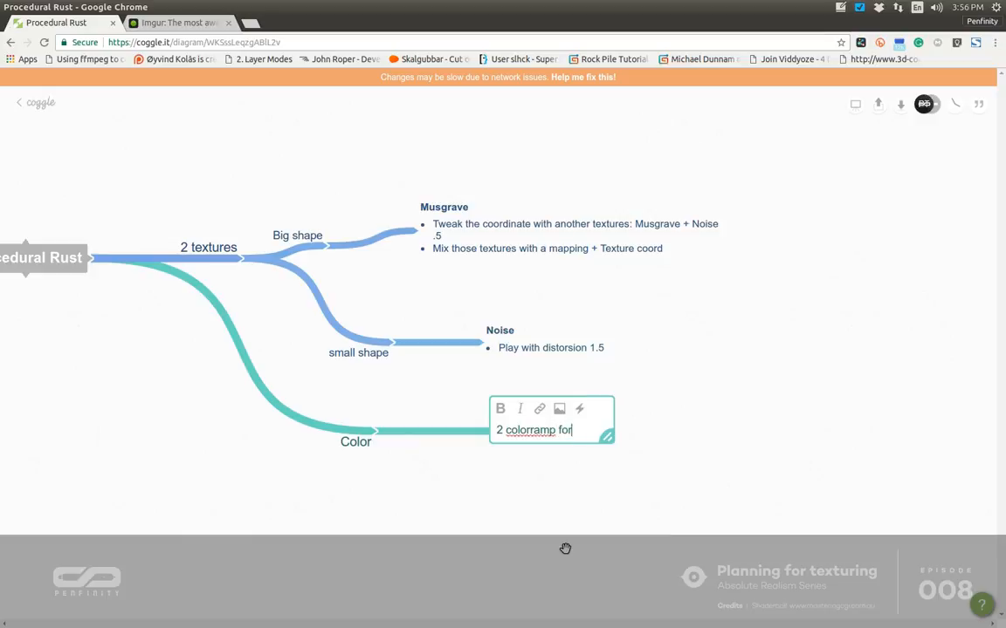
type("th")
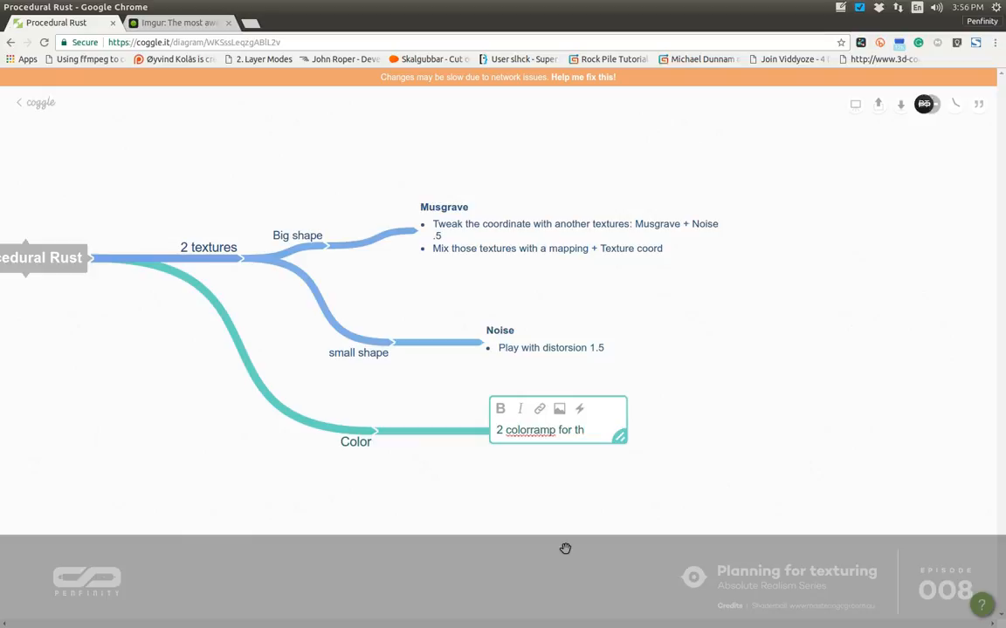
key("BackSpace")
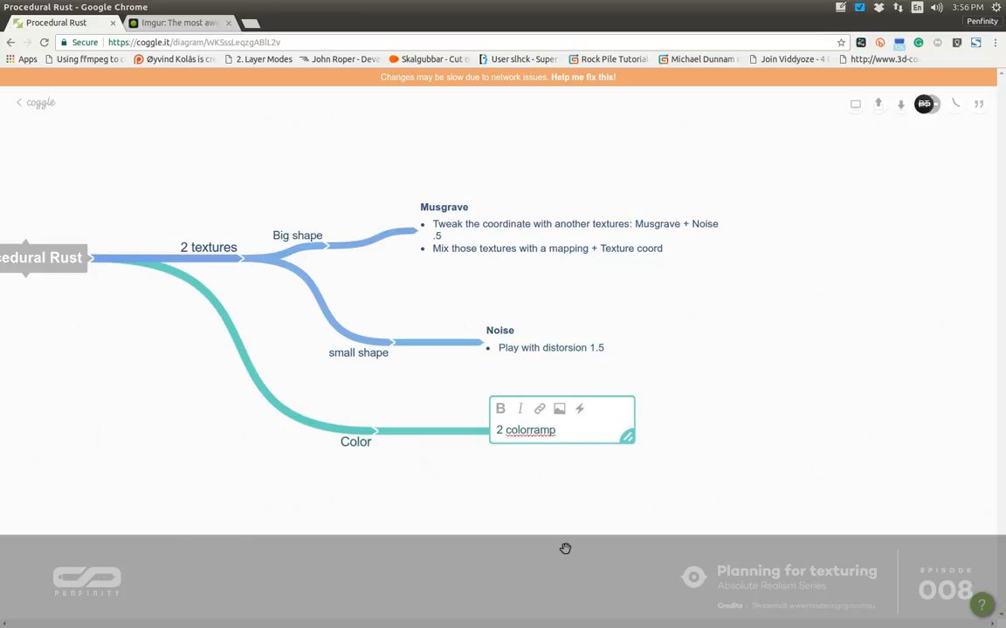
type("s")
left_click(565, 549)
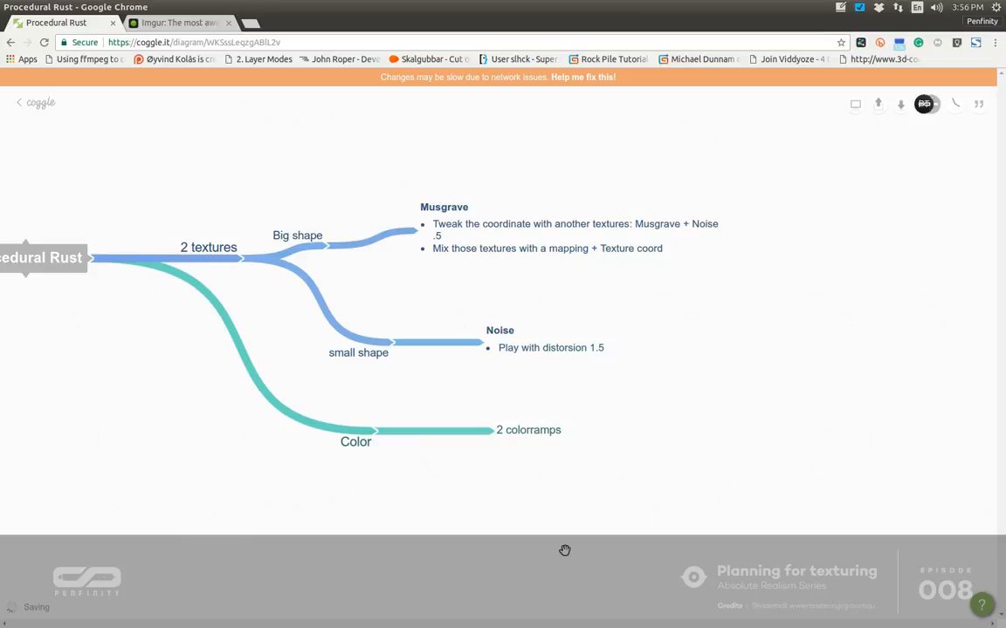
left_click_drag(416, 471, 405, 433)
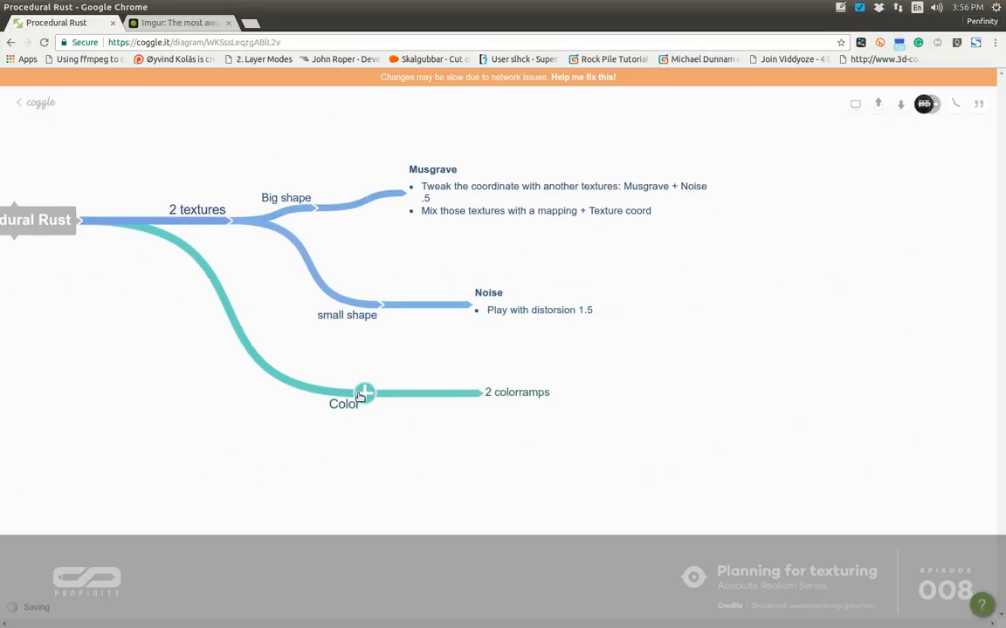
left_click(364, 394)
left_click(502, 473)
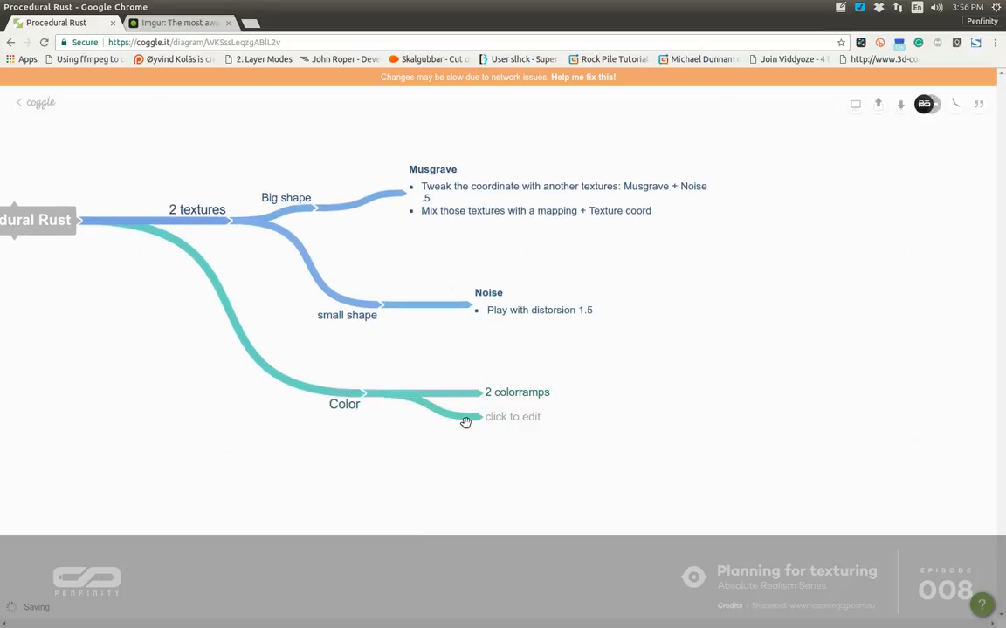
right_click(480, 417)
left_click(509, 433)
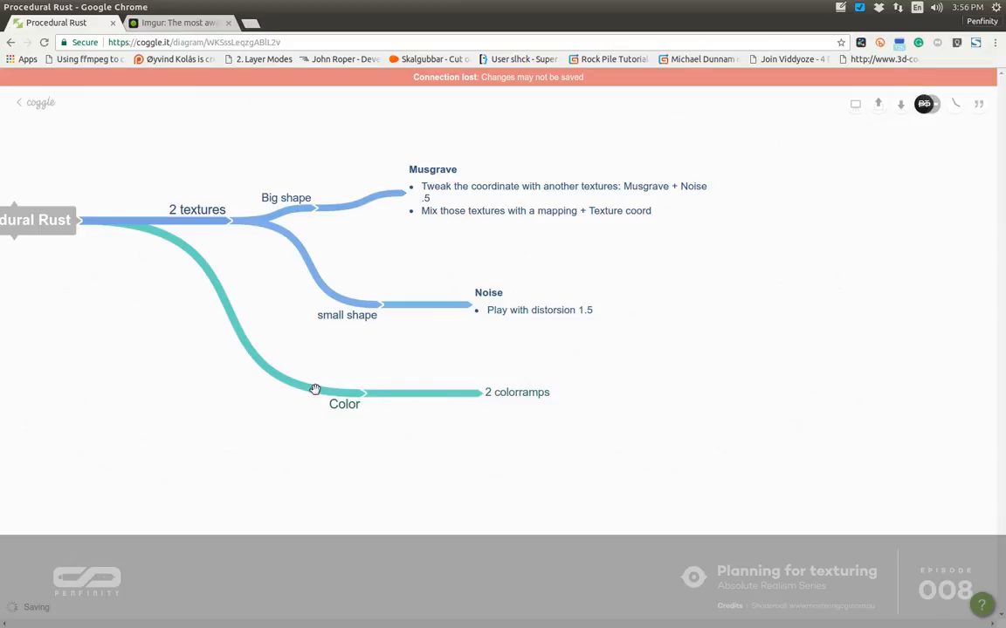
Add a branch named "Value" to the central topic, place it below the Color branch, and start a child branch on it.
left_click(77, 220)
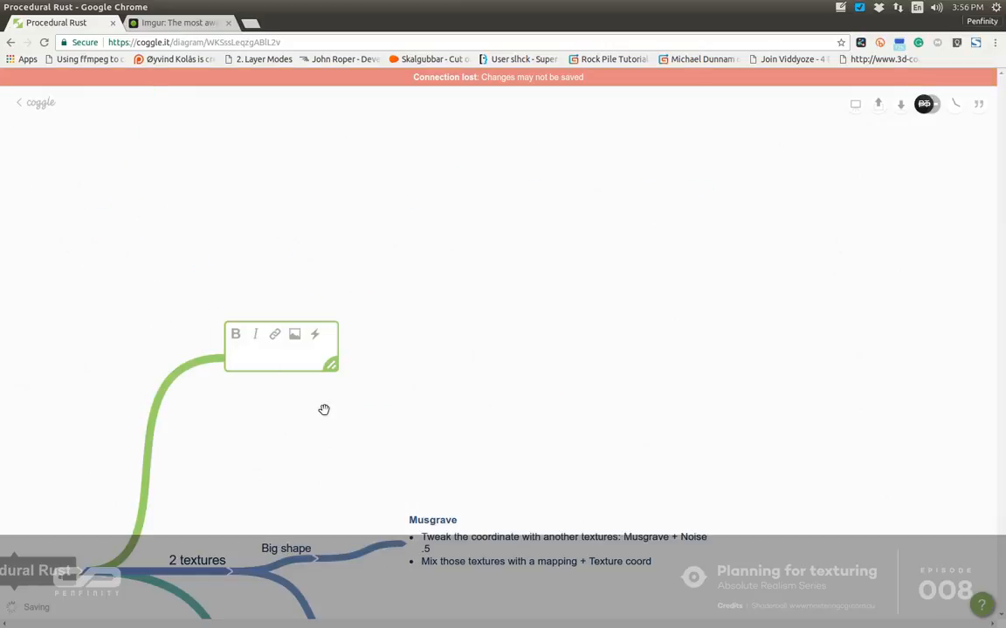
left_click(275, 195)
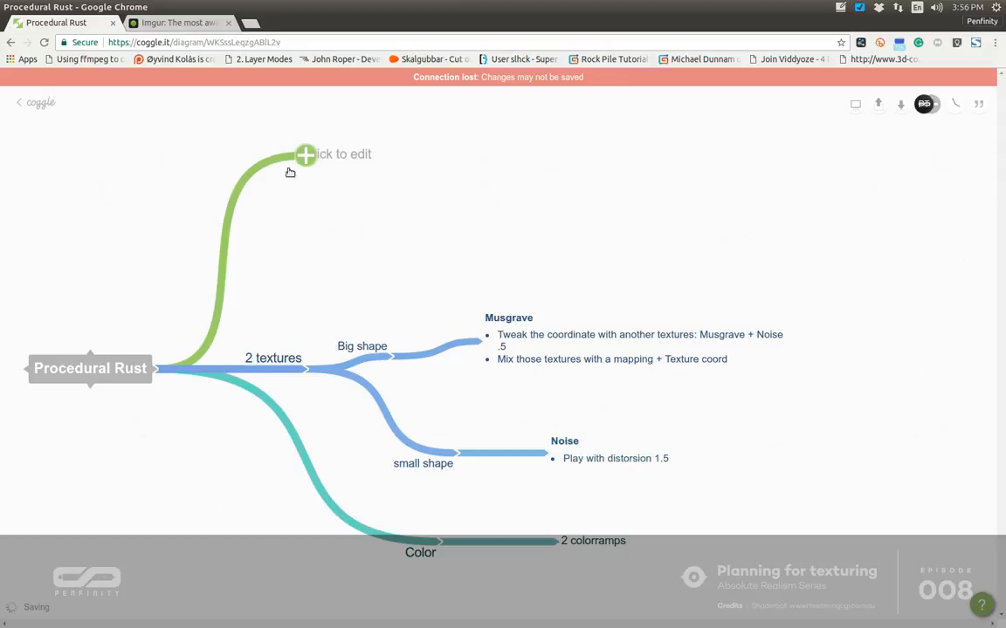
left_click_drag(291, 170, 400, 614)
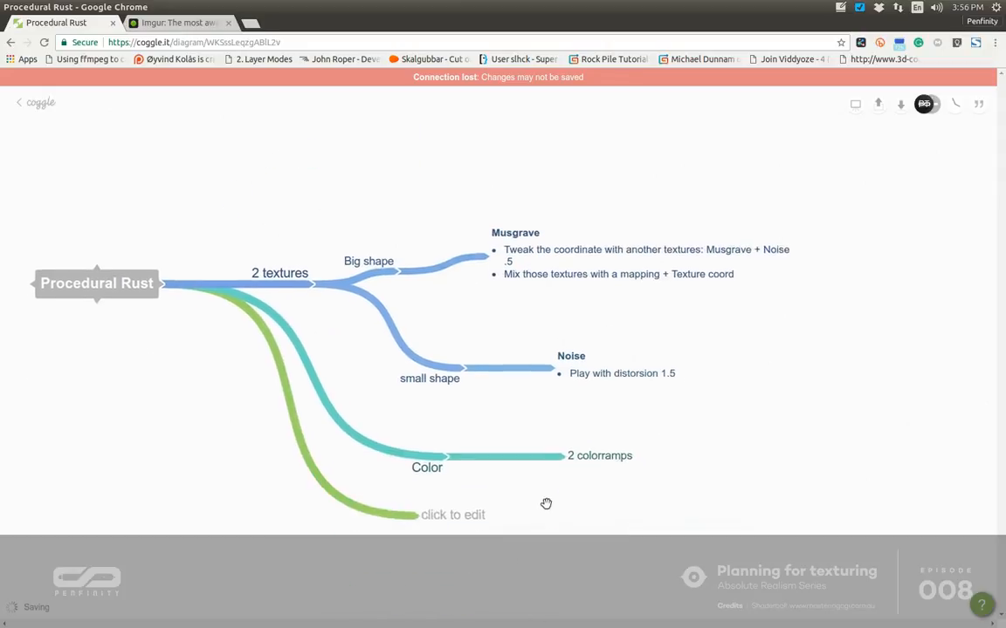
left_click(439, 499)
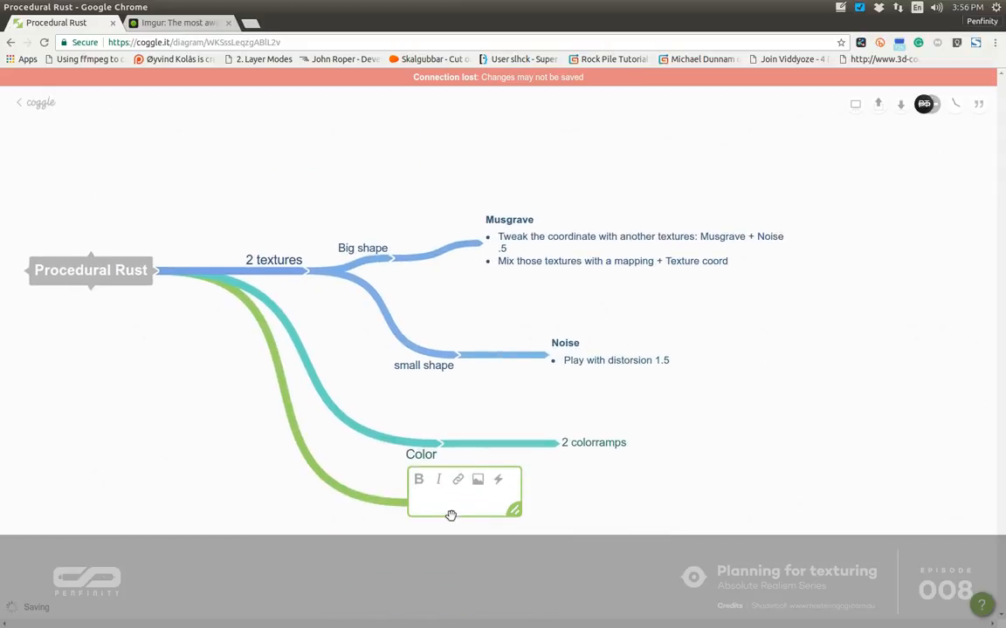
type("Value")
left_click(487, 548)
left_click(419, 504)
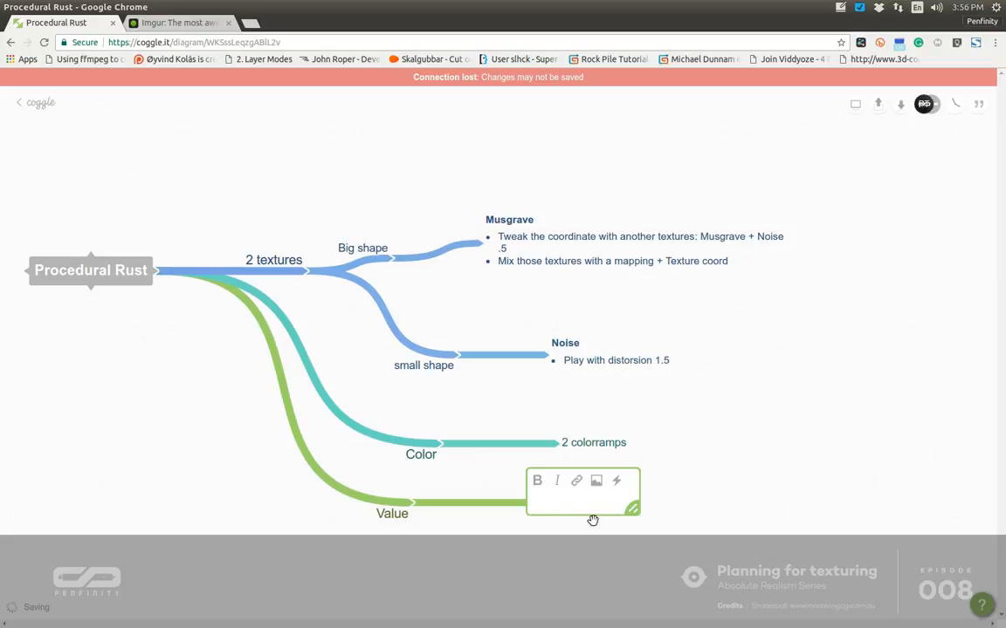
Switch to Blender and examine the rust photo up close and as a whole for its light and dark areas.
key("alt+Tab")
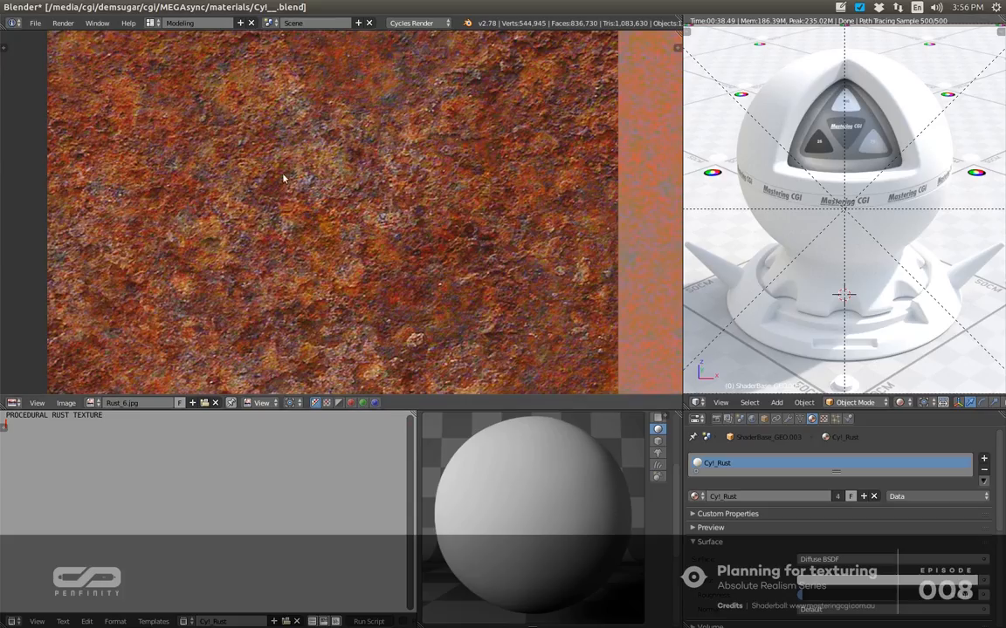
left_click(333, 203)
left_click_drag(435, 182, 374, 250)
left_click_drag(339, 160, 429, 209)
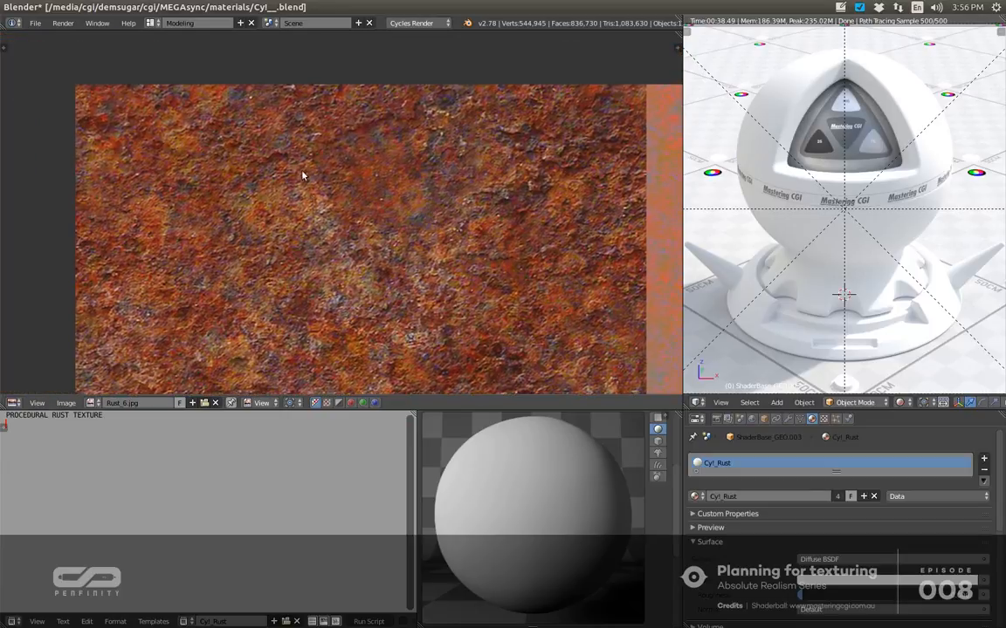
scroll(306, 170, "up", 2)
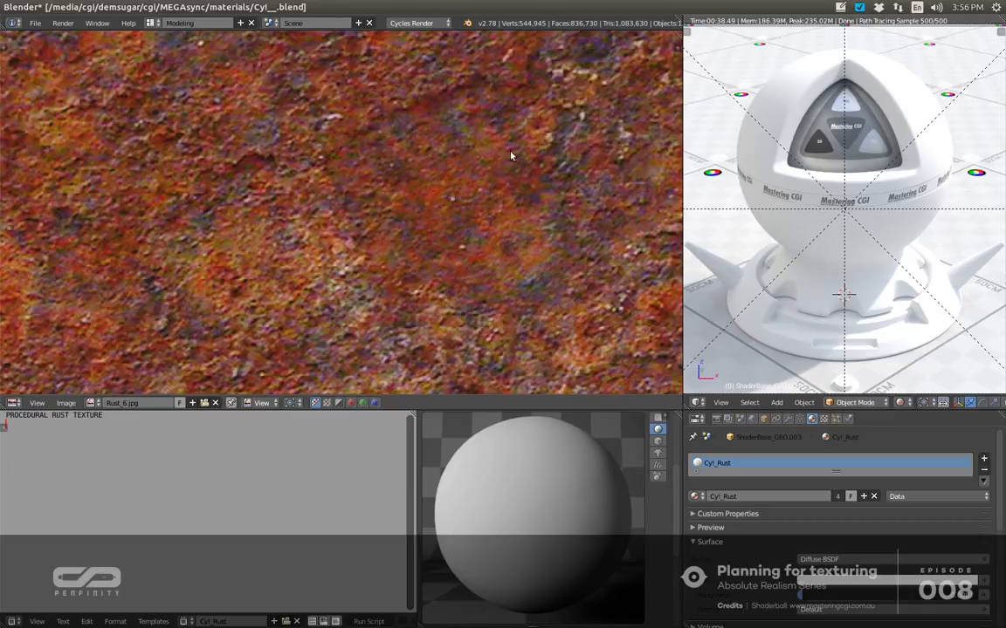
scroll(317, 208, "down", 2)
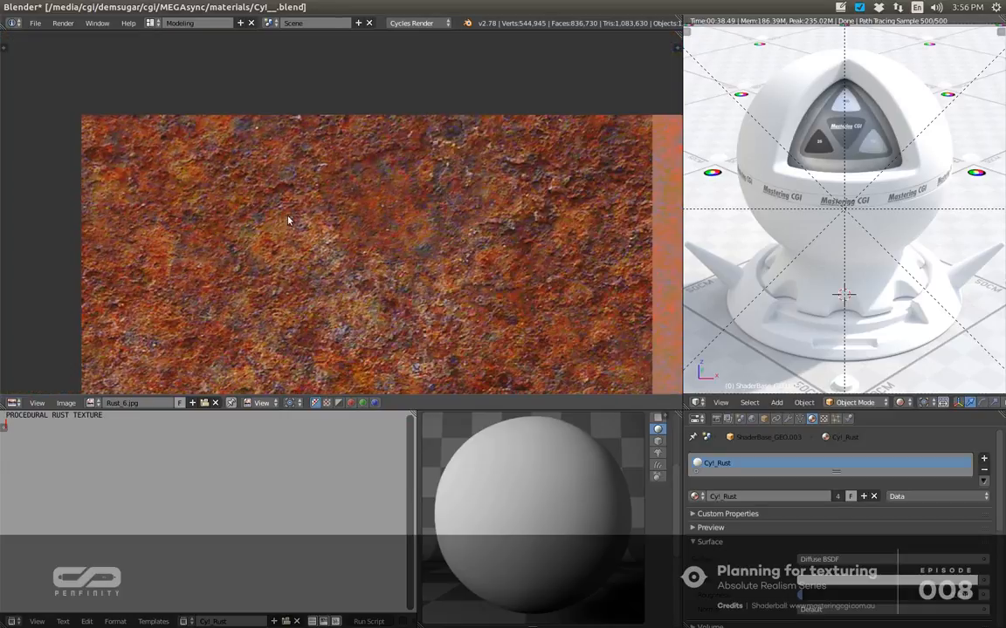
scroll(223, 247, "up", 3)
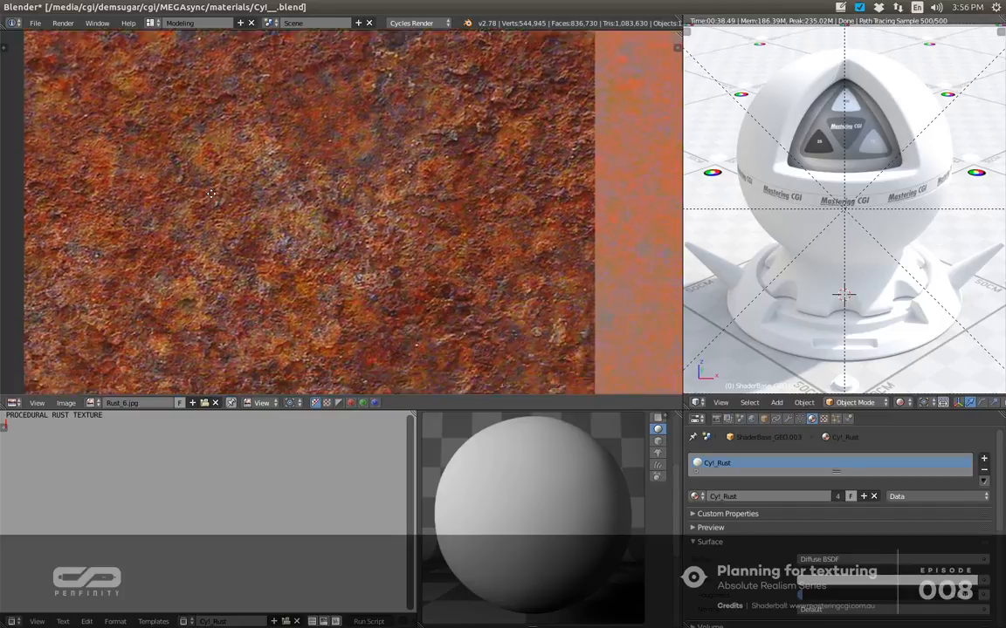
left_click_drag(240, 342, 270, 302)
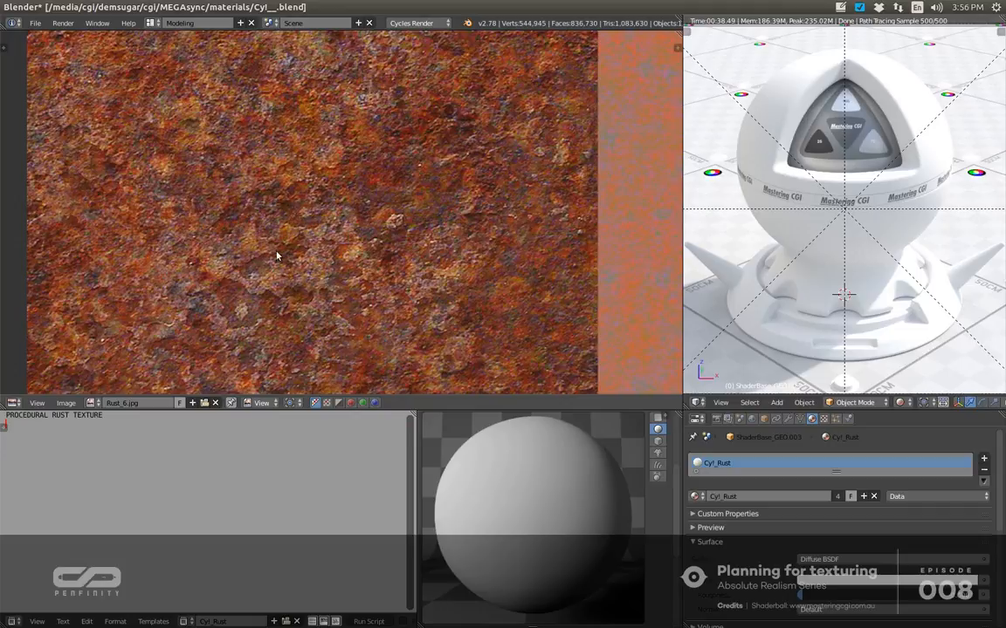
left_click_drag(274, 275, 296, 289)
scroll(245, 289, "up", 2)
scroll(245, 289, "down", 2)
left_click_drag(441, 210, 439, 233)
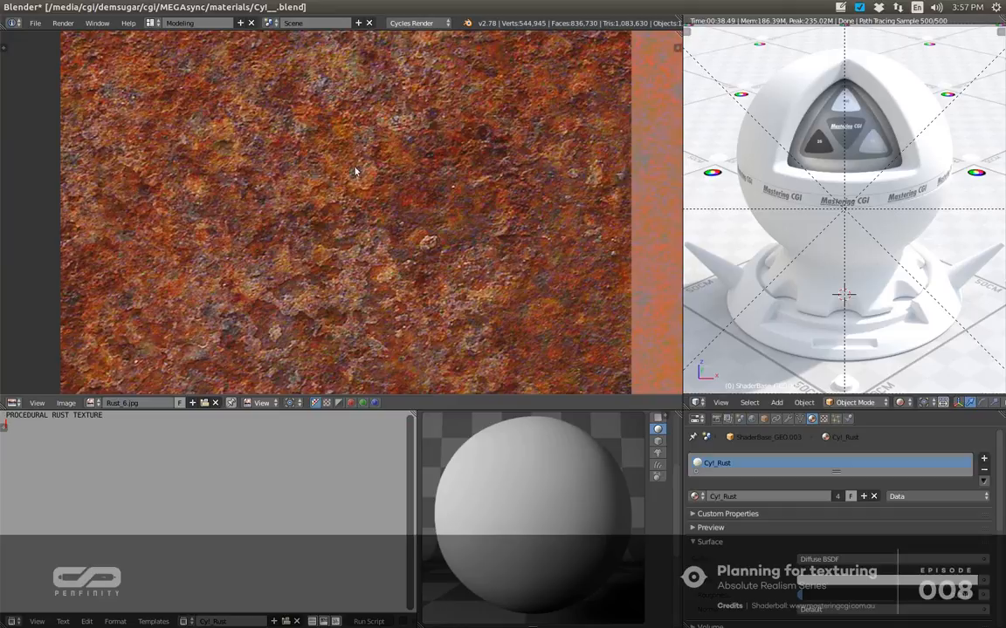
left_click(439, 198)
left_click_drag(414, 191, 382, 211)
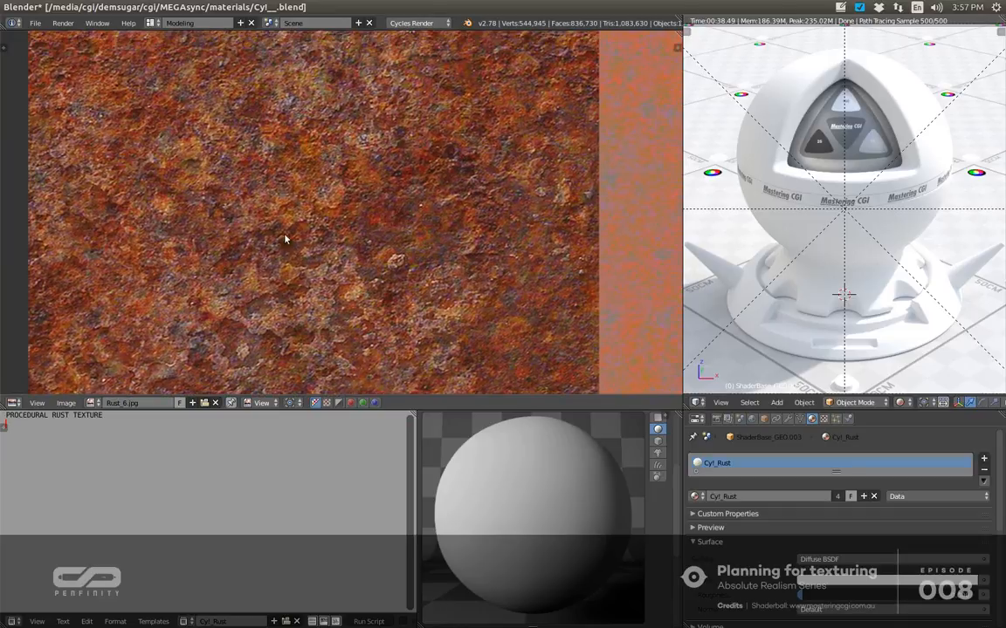
left_click(252, 193)
left_click_drag(280, 173, 321, 244)
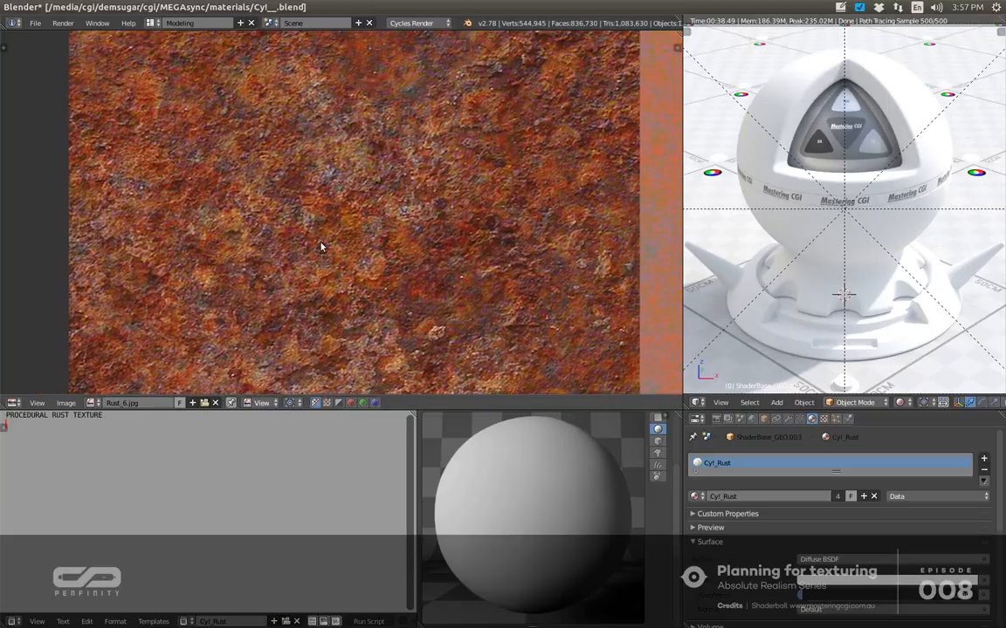
Switch to the Coggle diagram in Chrome, name the Value branch's child "Create mask" and extend it with an empty child branch.
key("alt+Tab")
key("alt+Tab")
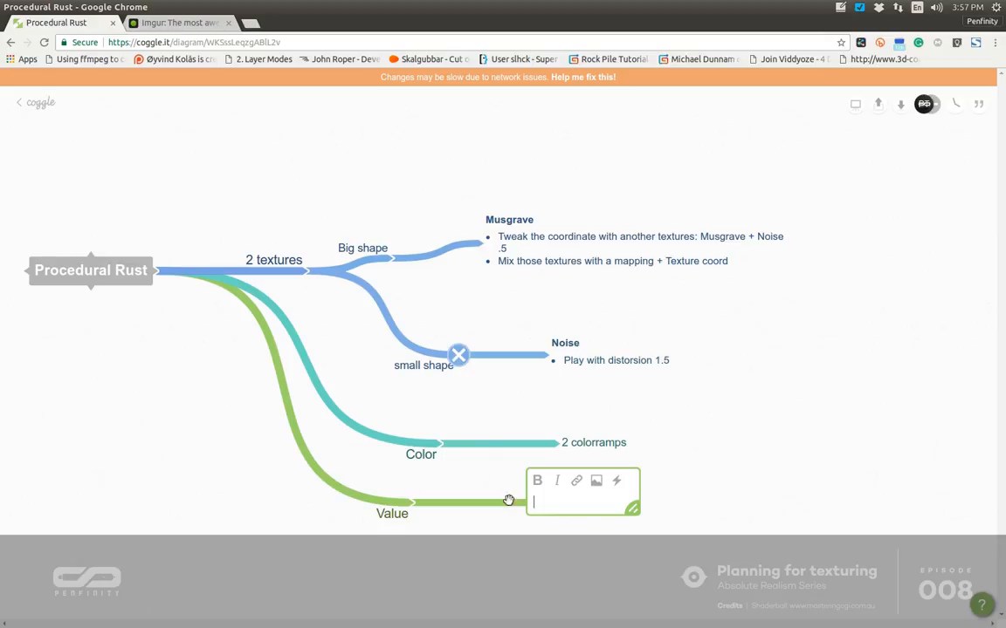
left_click(589, 499)
type("Create")
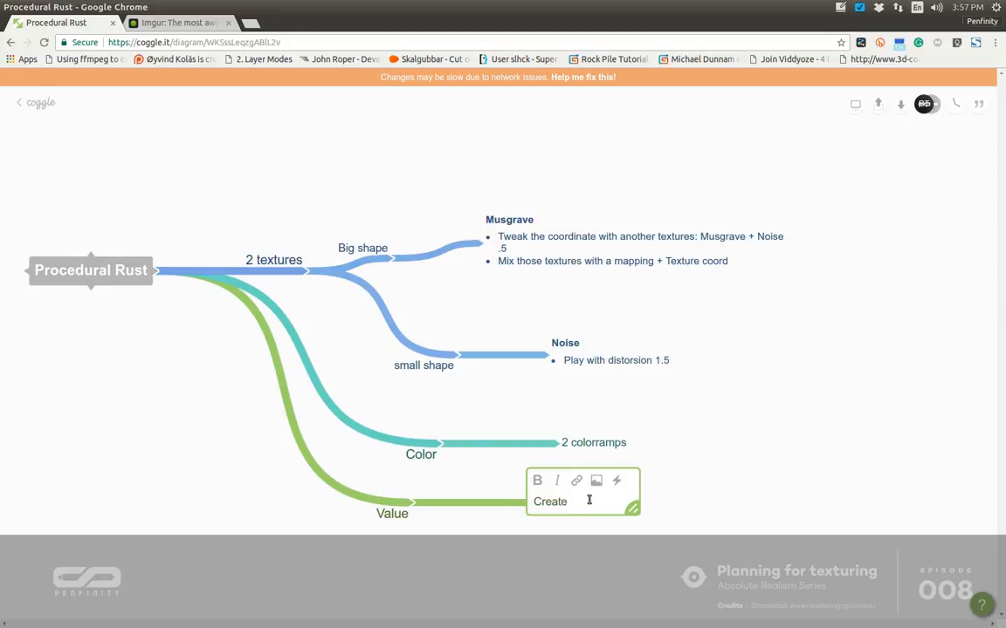
type(" mask")
left_click(538, 488)
left_click(531, 503)
left_click(545, 574)
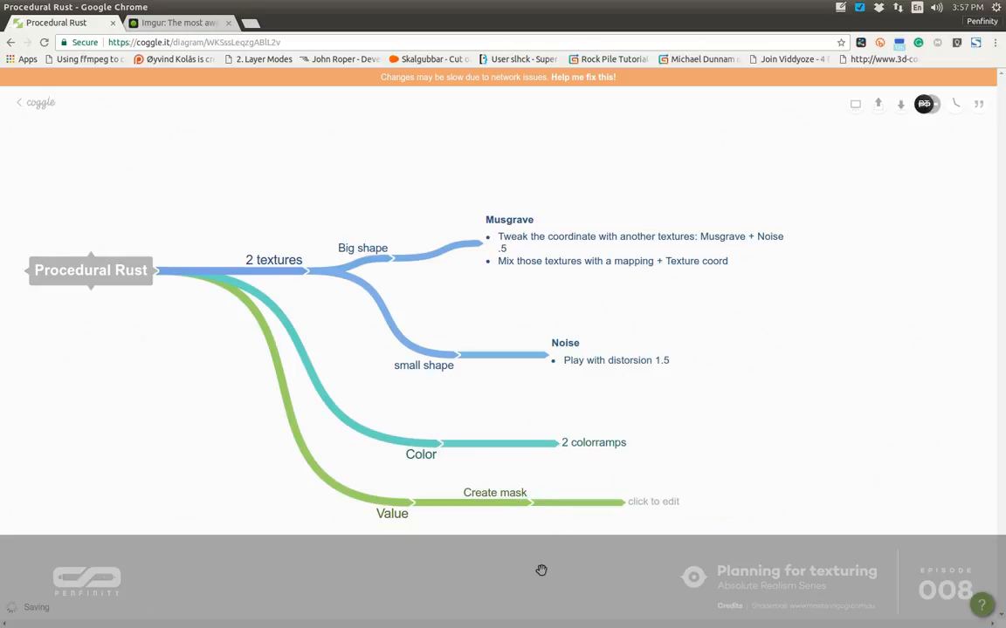
Review the whole mind map and compare its branches with the rust photo in Blender, finishing on the Coggle diagram in Chrome.
left_click_drag(263, 514, 334, 497)
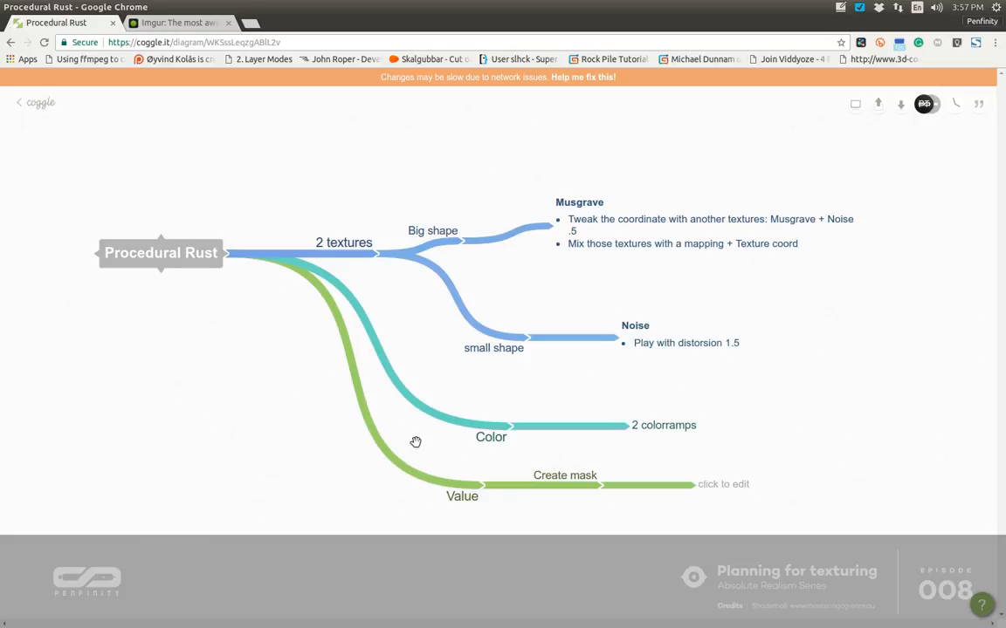
scroll(416, 442, "down", 3)
scroll(416, 441, "up", 3)
scroll(376, 403, "down", 3)
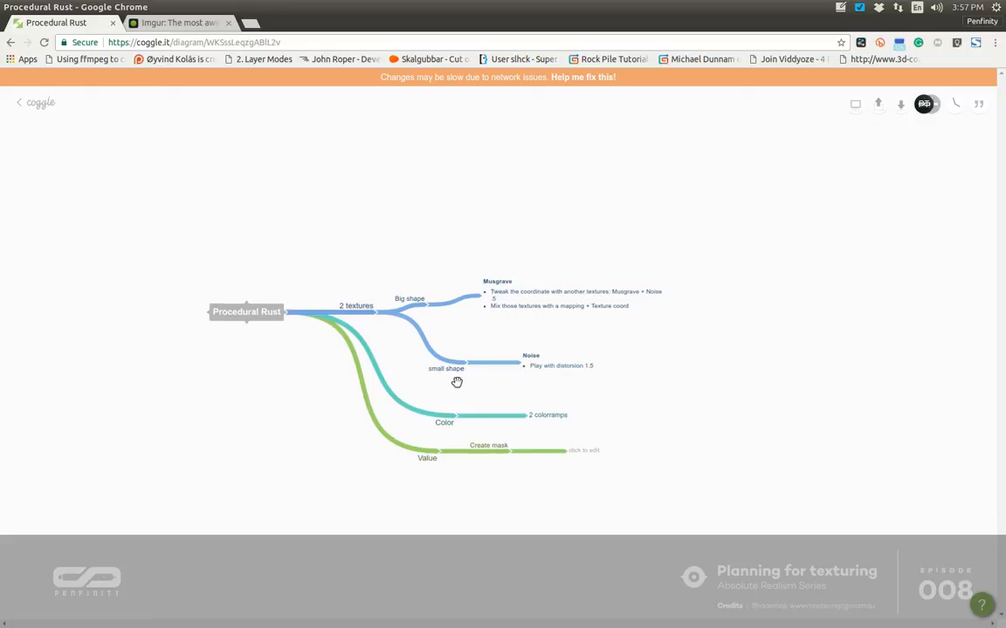
scroll(455, 382, "up", 3)
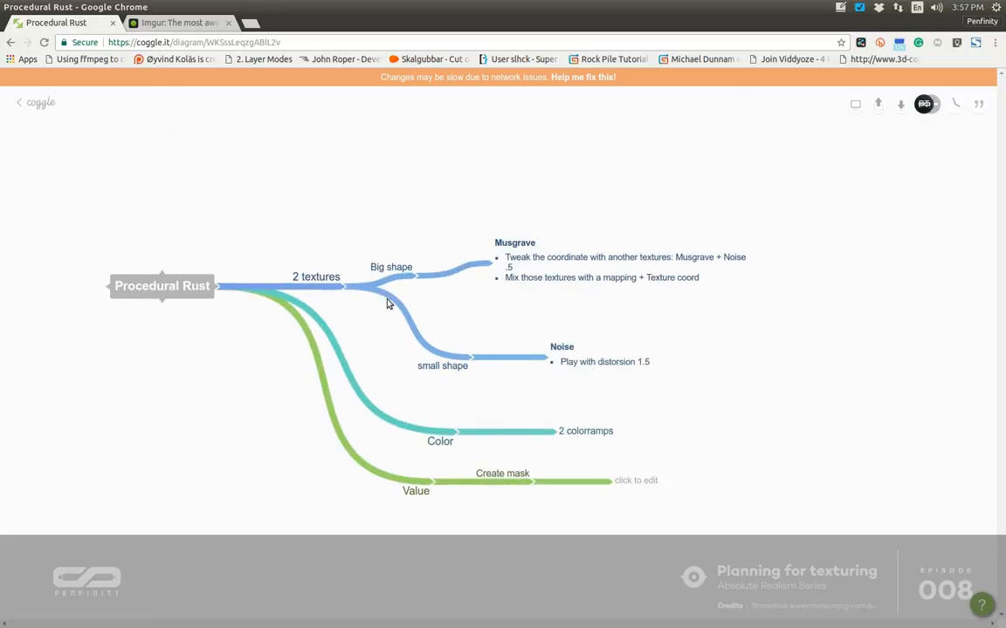
key("alt+Tab")
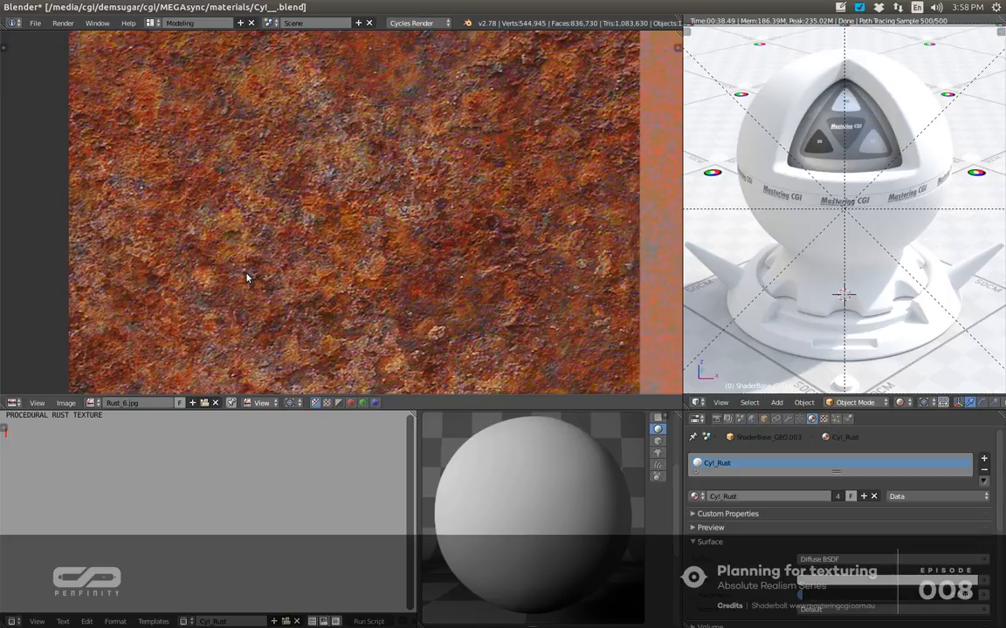
key("alt+Tab")
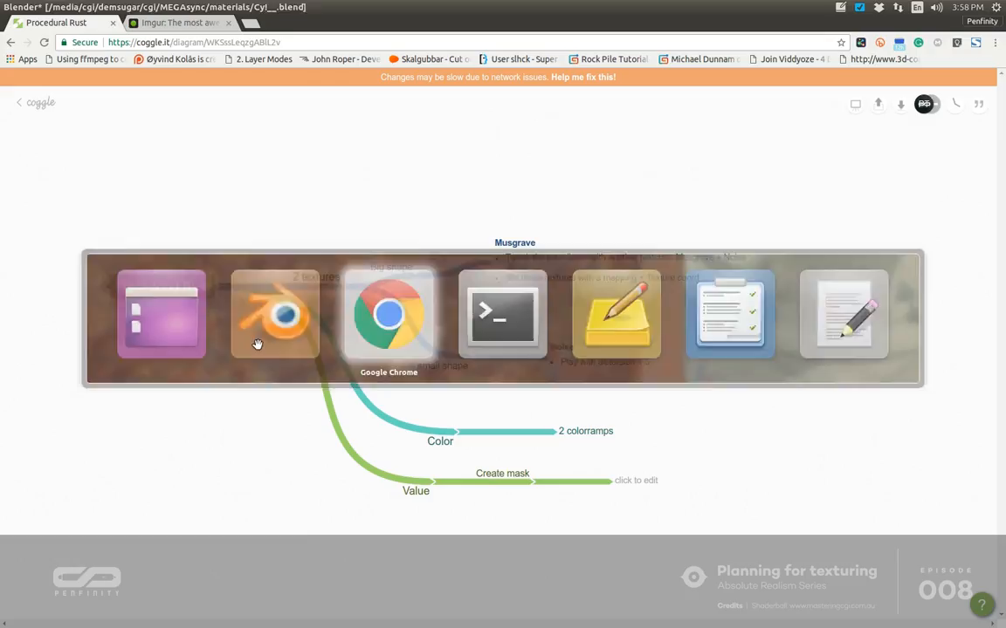
left_click_drag(229, 394, 328, 388)
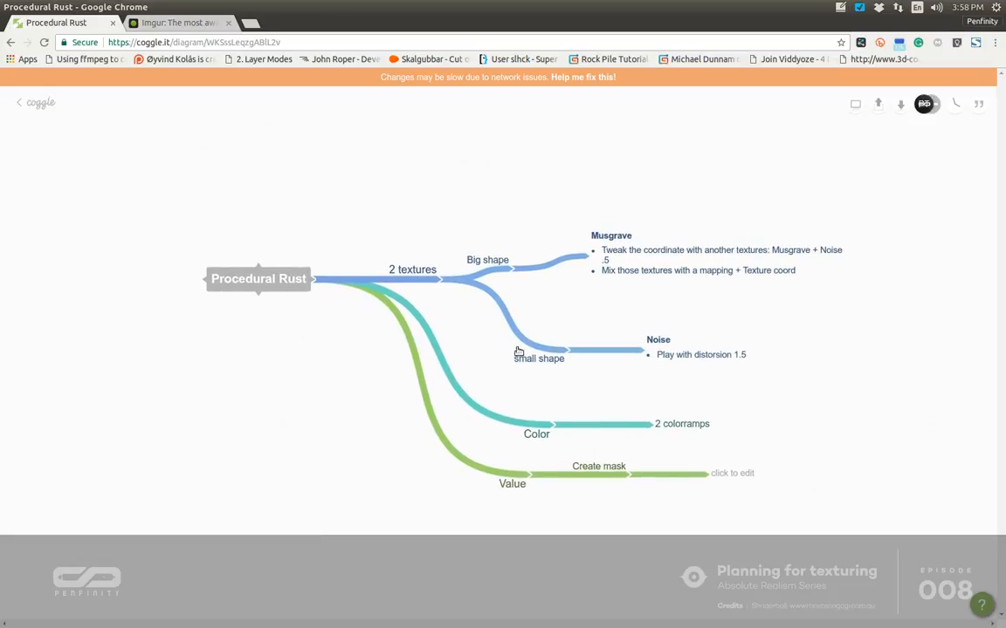
mouse_move(435, 282)
key("alt+Tab")
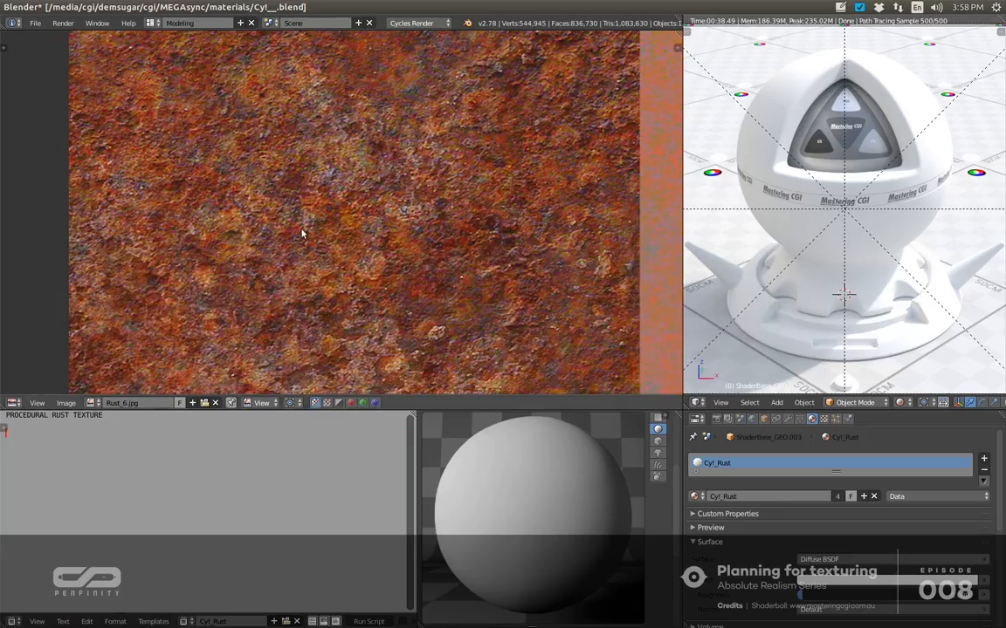
left_click(341, 155)
key("alt+Tab")
key("alt+Tab")
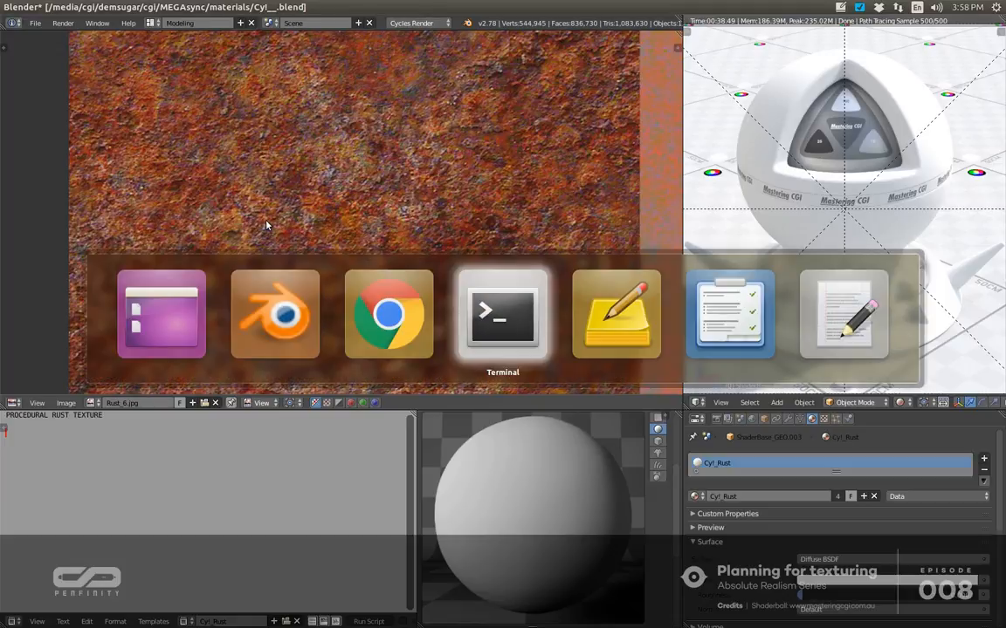
key("alt+Tab")
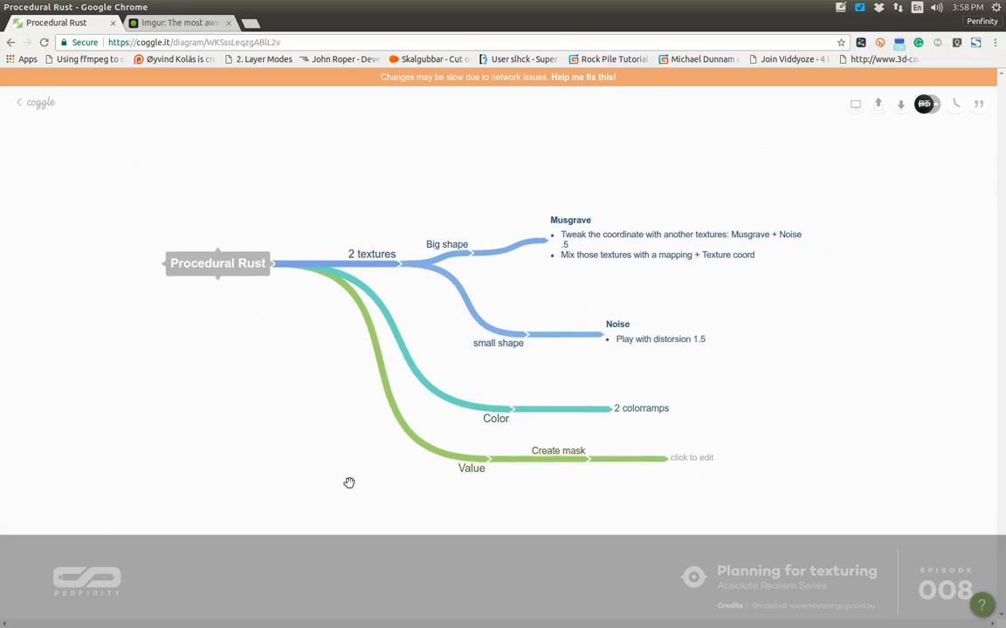